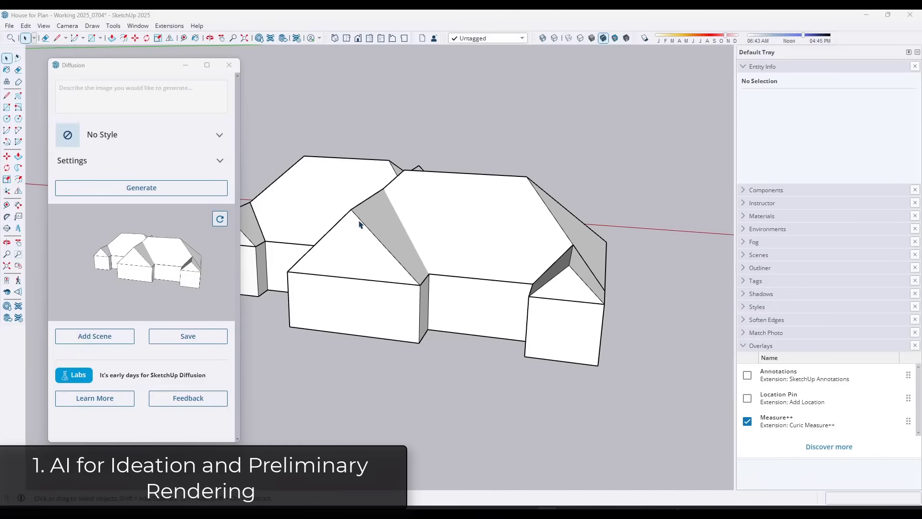
Set the Diffusion rendering style to Exterior Photorealistic for an angled overhead view of the house massing model.
middle_drag(404, 245, 451, 243)
middle_drag(535, 267, 490, 258)
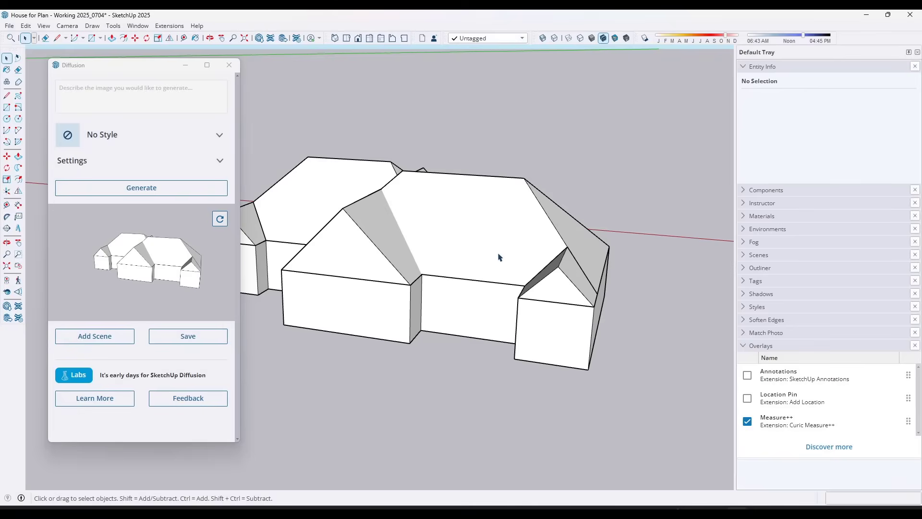
mouse_move(455, 255)
middle_down()
mouse_move(449, 268)
mouse_move(440, 264)
middle_up()
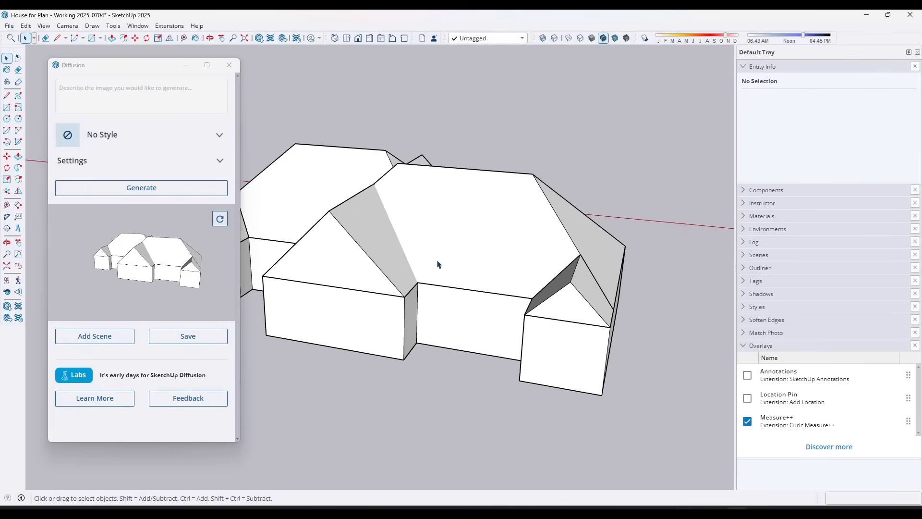
click(148, 143)
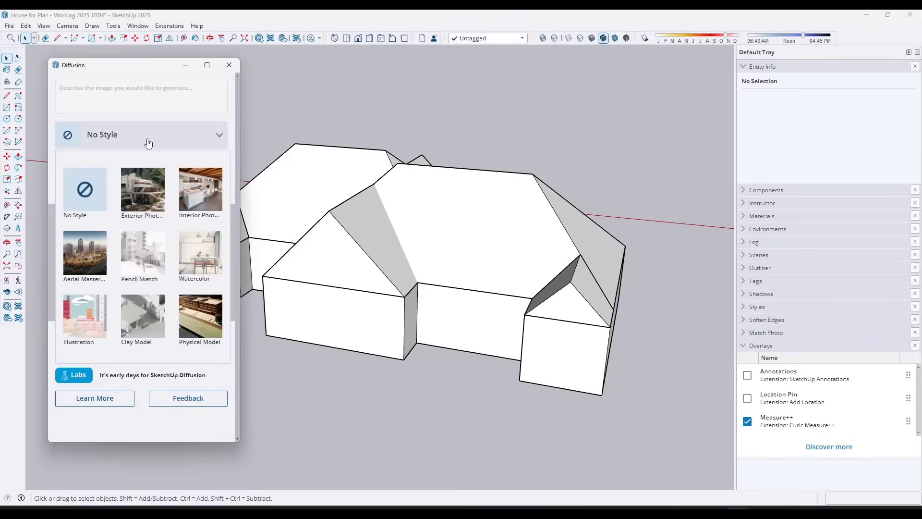
click(146, 204)
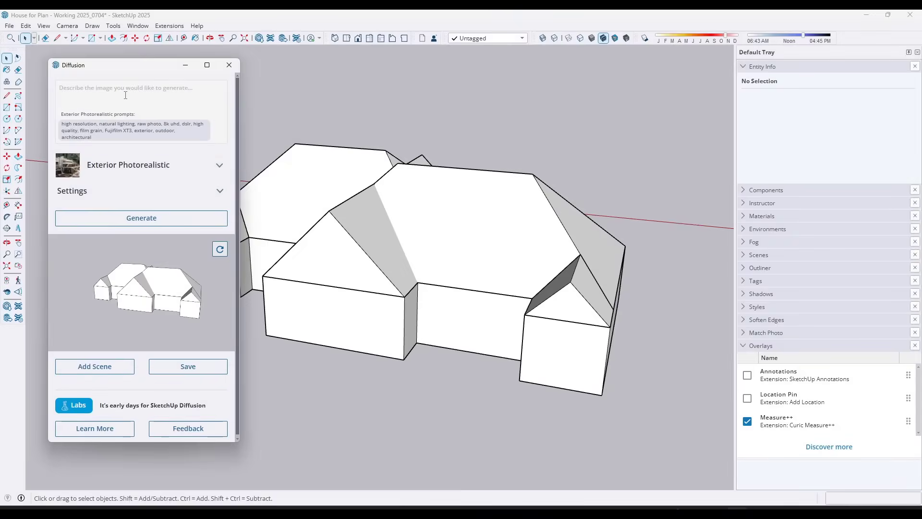
Generate Diffusion renderings from the prompt "farmhouse in a field".
click(126, 95)
text(farmhouse in a field)
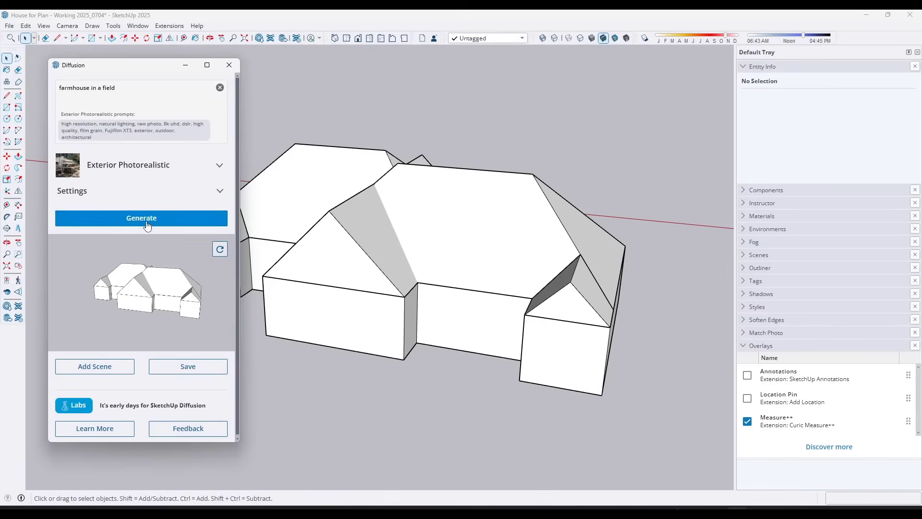
click(147, 224)
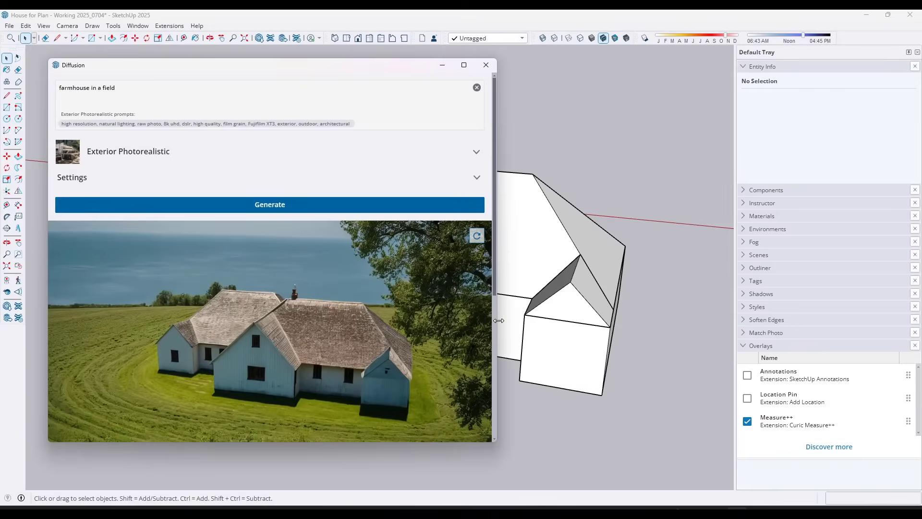
Compare the three generated farmhouse renderings, examining how each treats the roof, walls, windows and surroundings.
scroll(463, 288, down, 3)
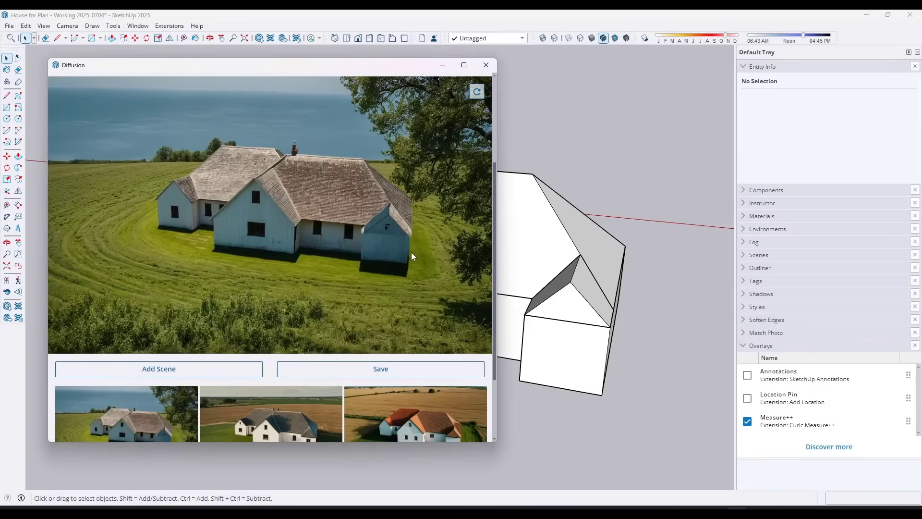
scroll(173, 379, down, 1)
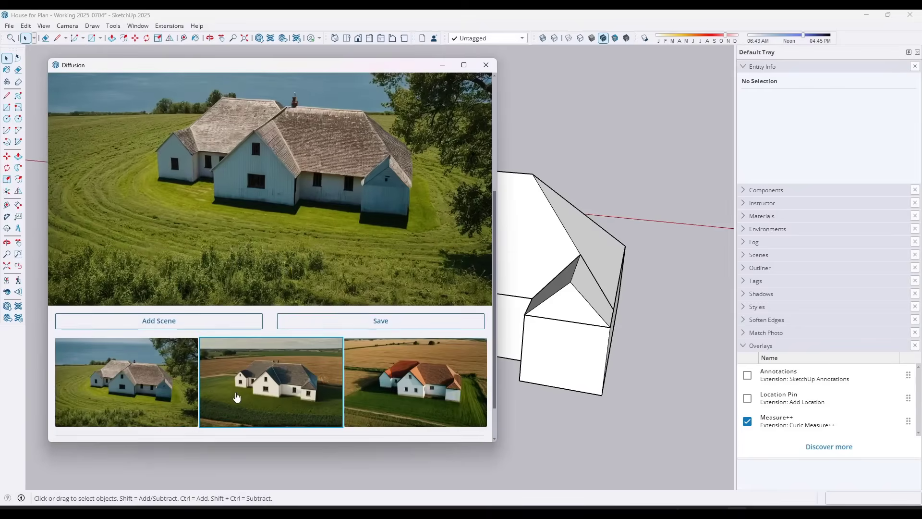
click(246, 396)
click(413, 384)
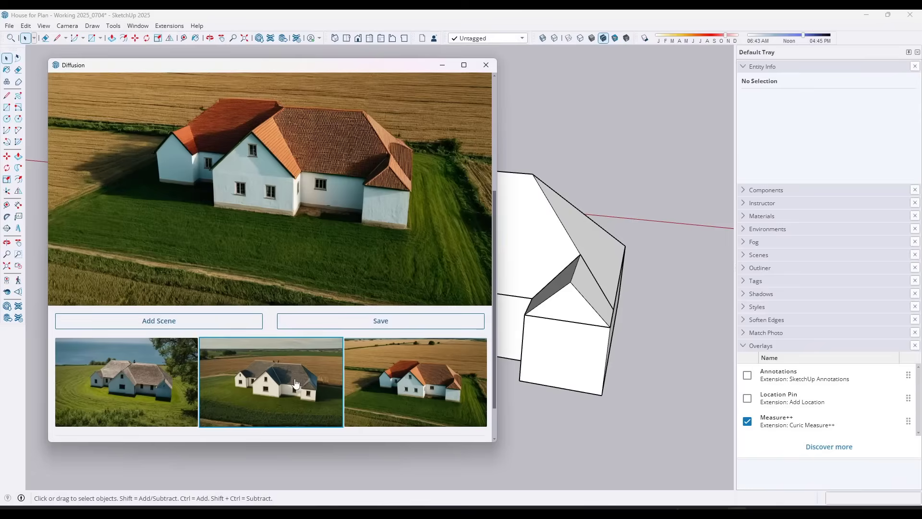
click(297, 384)
click(109, 370)
click(218, 380)
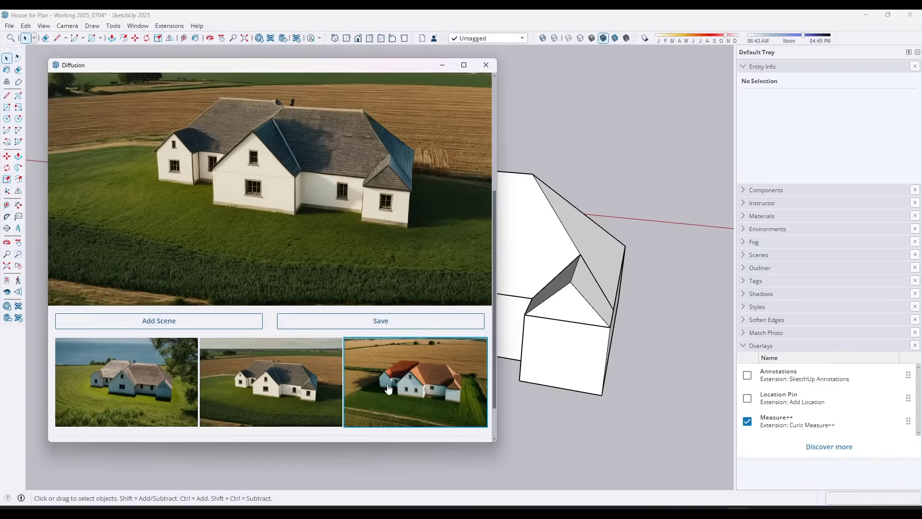
click(388, 389)
scroll(395, 187, up, 1)
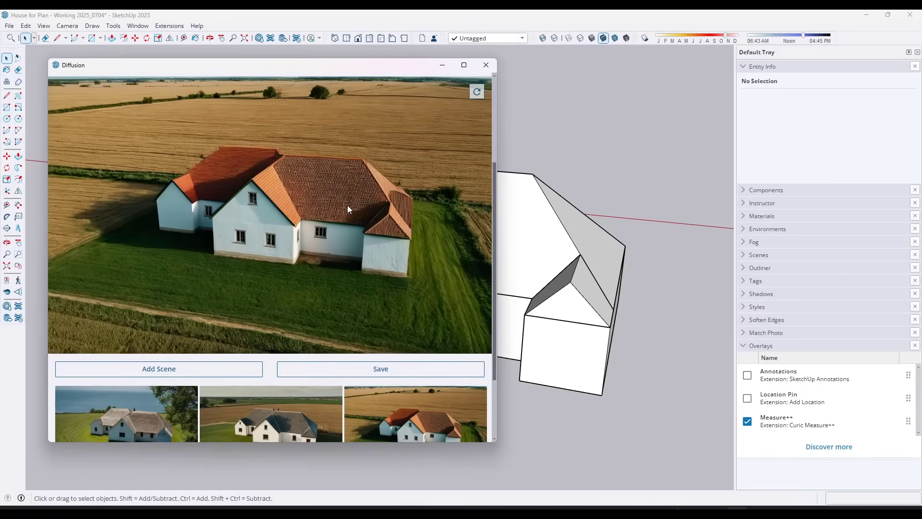
scroll(357, 257, down, 1)
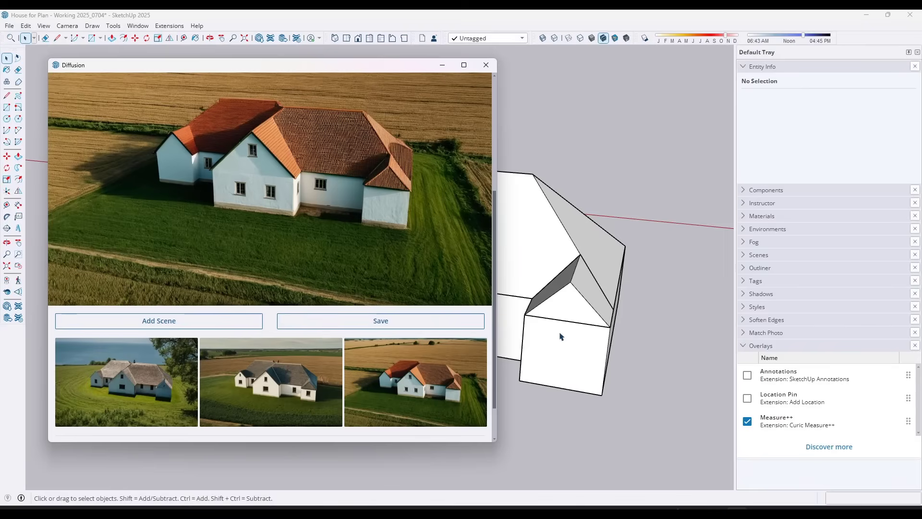
scroll(365, 264, up, 1)
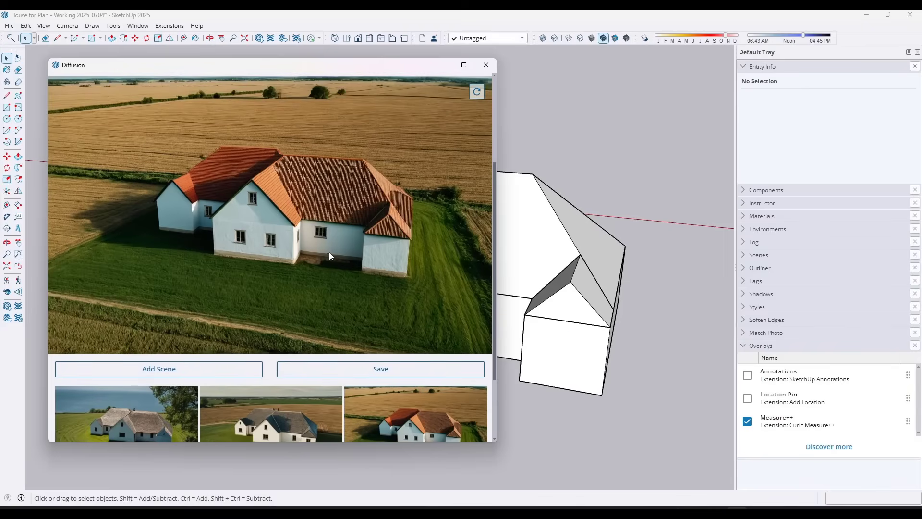
scroll(333, 262, up, 3)
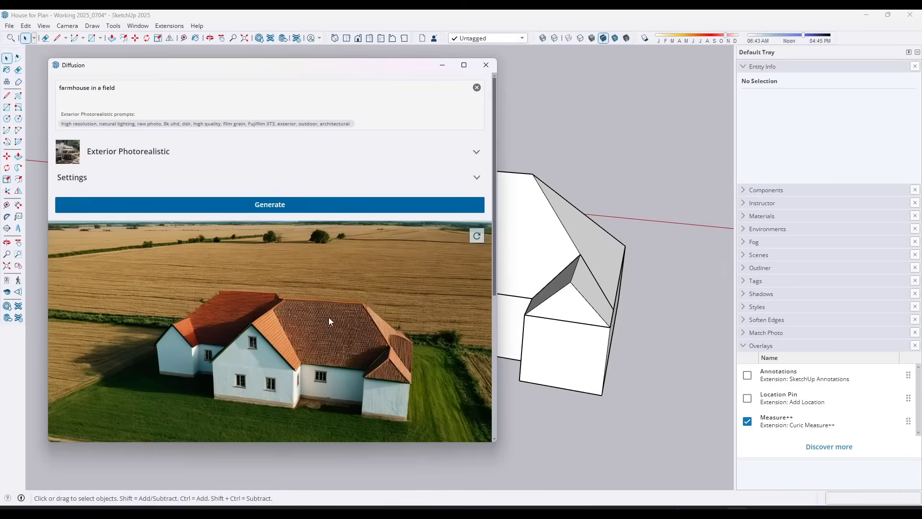
scroll(342, 332, down, 2)
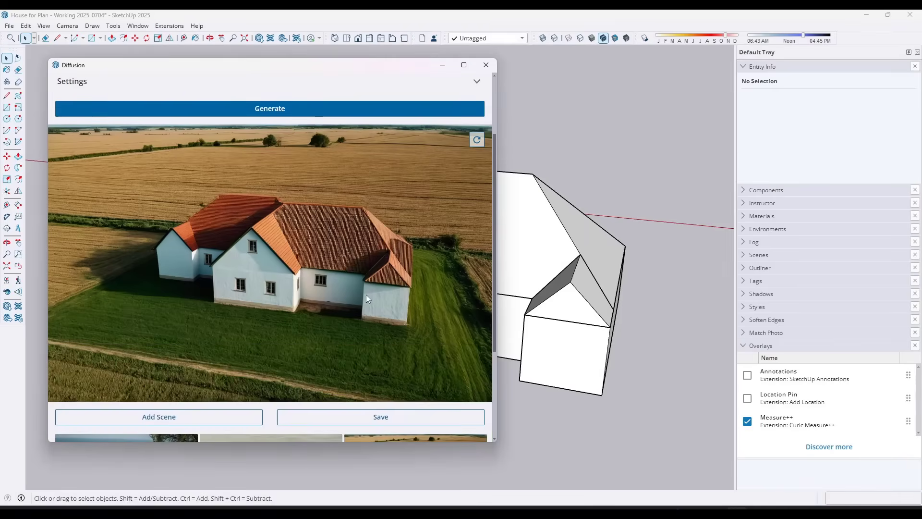
scroll(368, 275, up, 1)
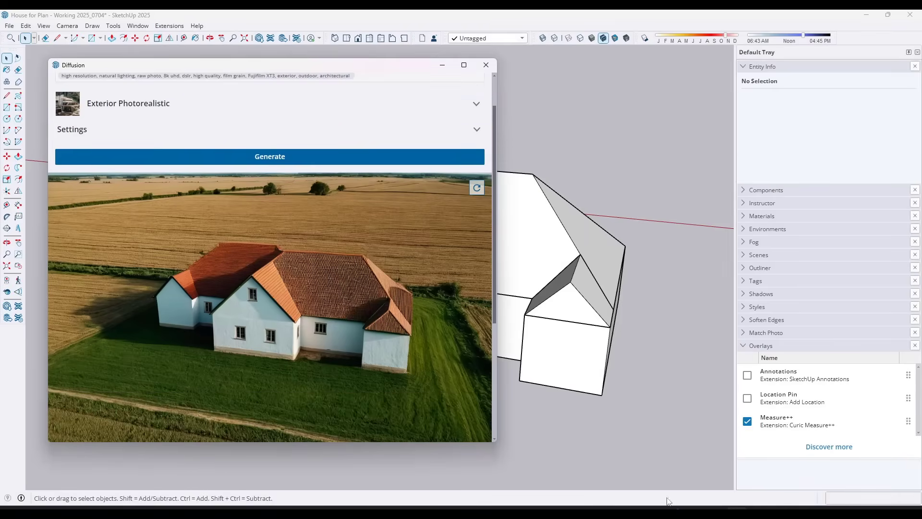
Switch to ChatGPT and send "give me a prompt for SketchUp diffusion to generate a rendering of a block diagram in a farmhouse style".
click(495, 480)
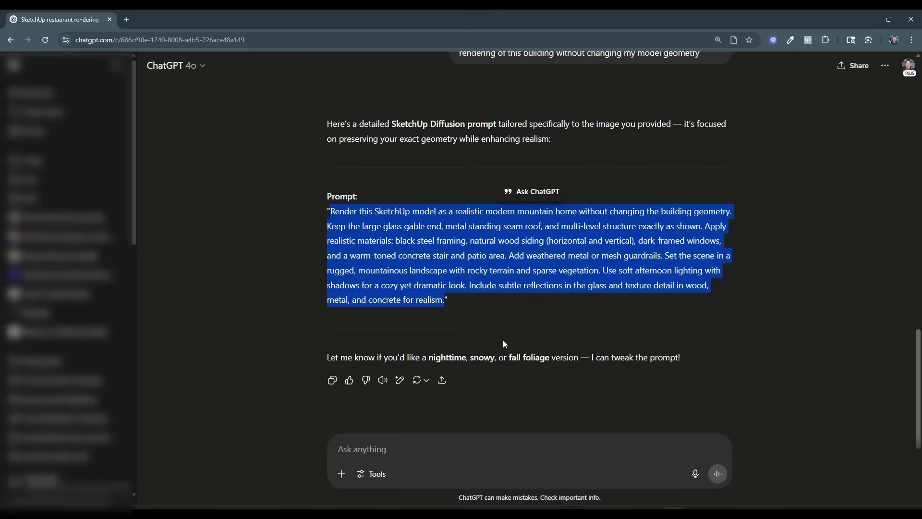
click(449, 445)
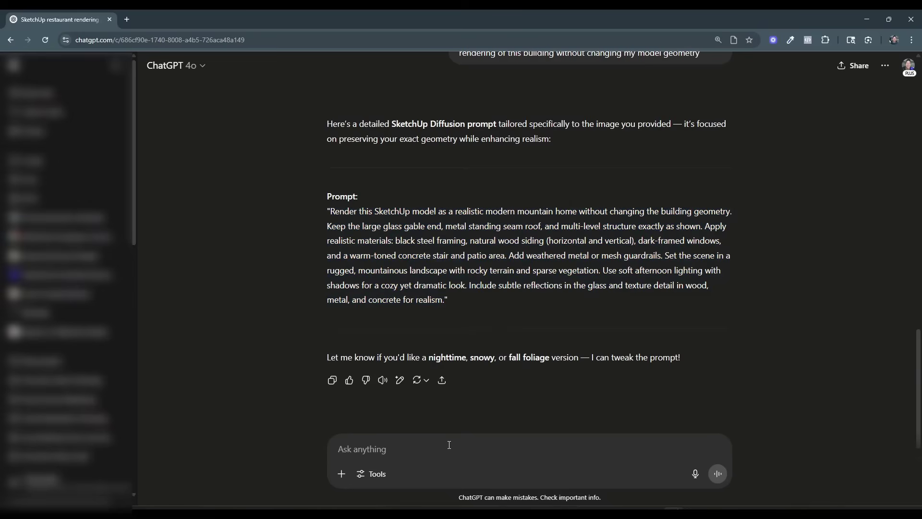
text(give me a porm)
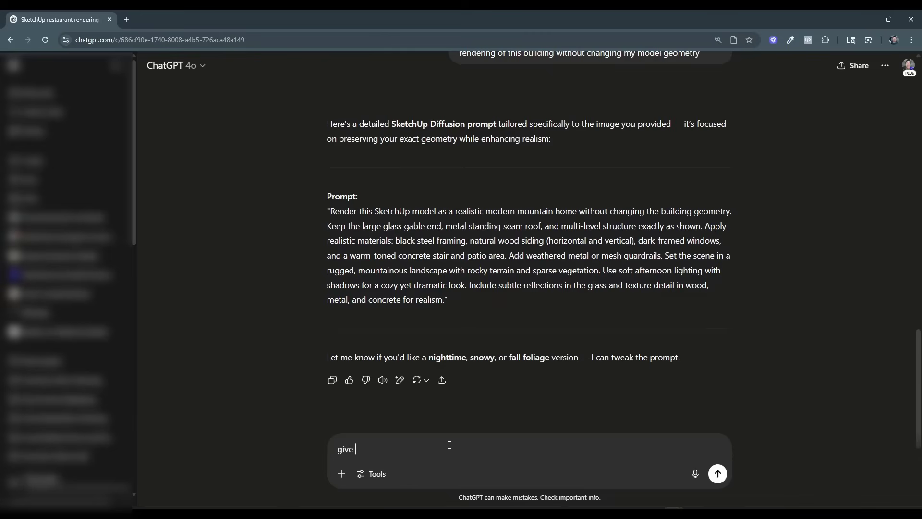
key(BackSpace)
key(BackSpace)
key(BackSpace)
text(romt )
text(pt for SketchUp di)
text(ffusion )
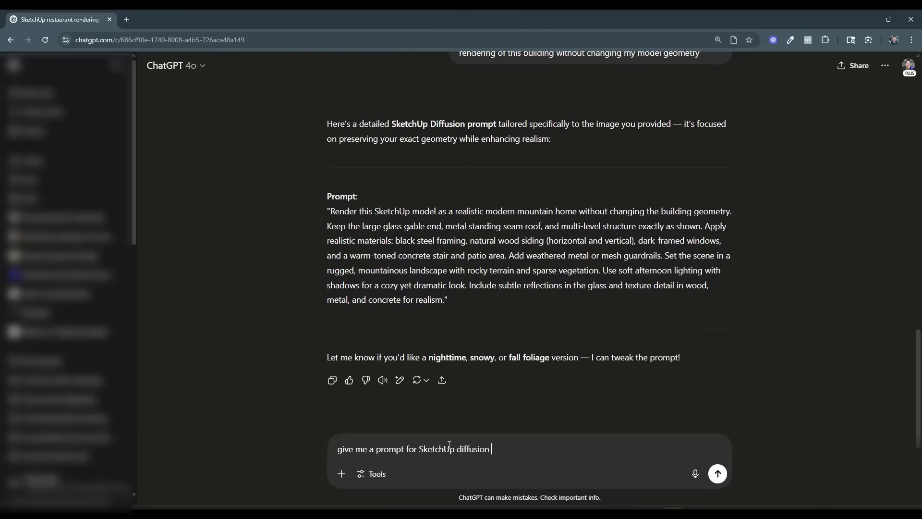
text(to generate a rendering of a block diagram)
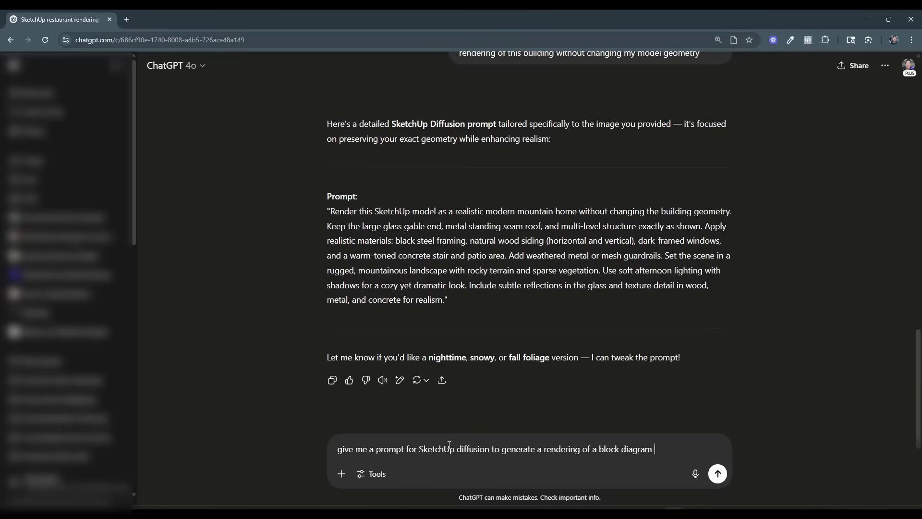
text( in a farmhouse style)
key(Return)
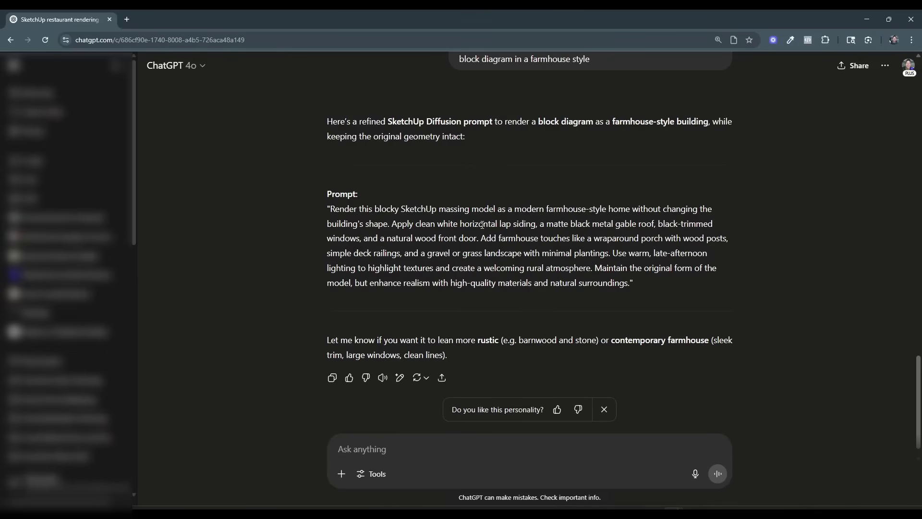
Copy the full farmhouse prompt text from ChatGPT's reply, without its quotation marks, and switch back to SketchUp.
drag(631, 284, 329, 209)
right_click(354, 222)
click(355, 222)
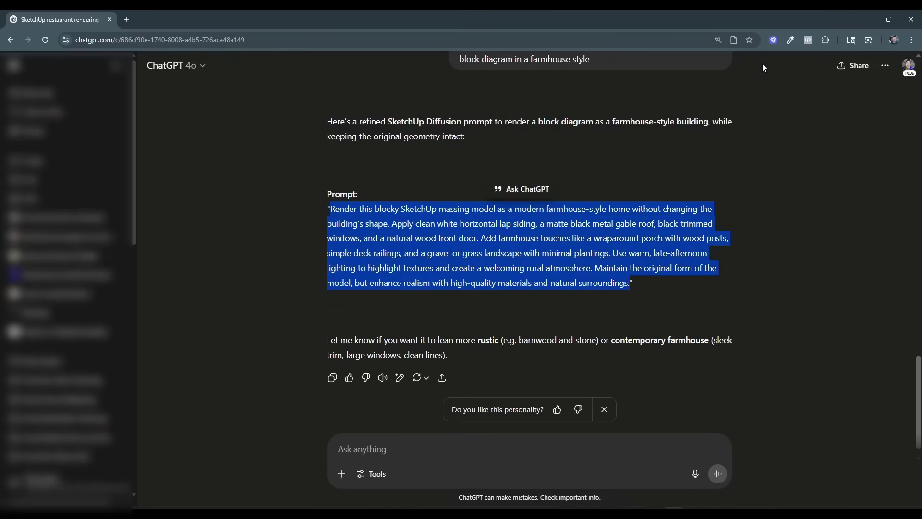
click(867, 19)
Replace the Diffusion description with the copied prompt and generate new renderings from the refreshed model view.
scroll(216, 111, up, 2)
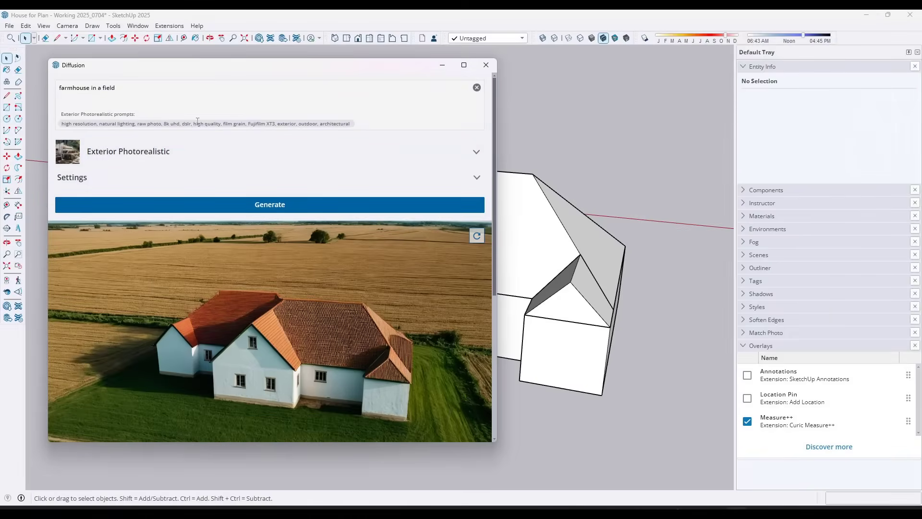
key(ctrl+a)
key(ctrl+v)
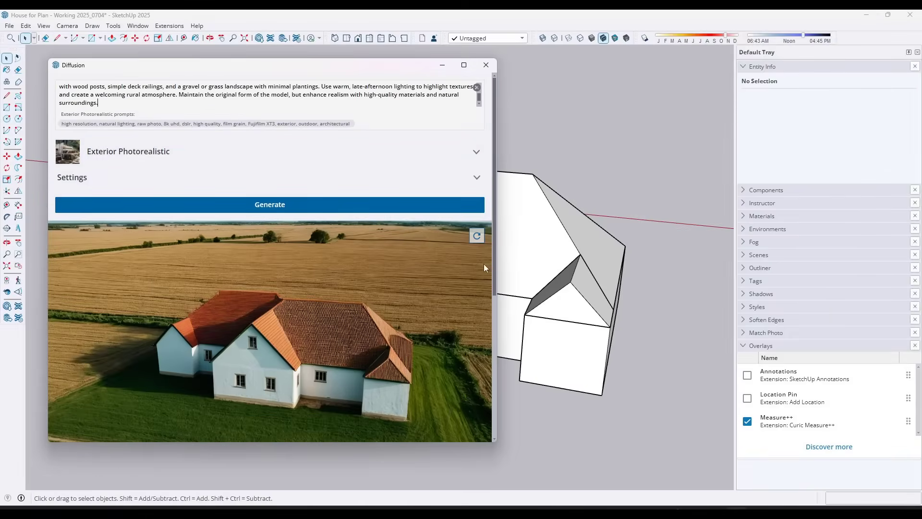
click(476, 235)
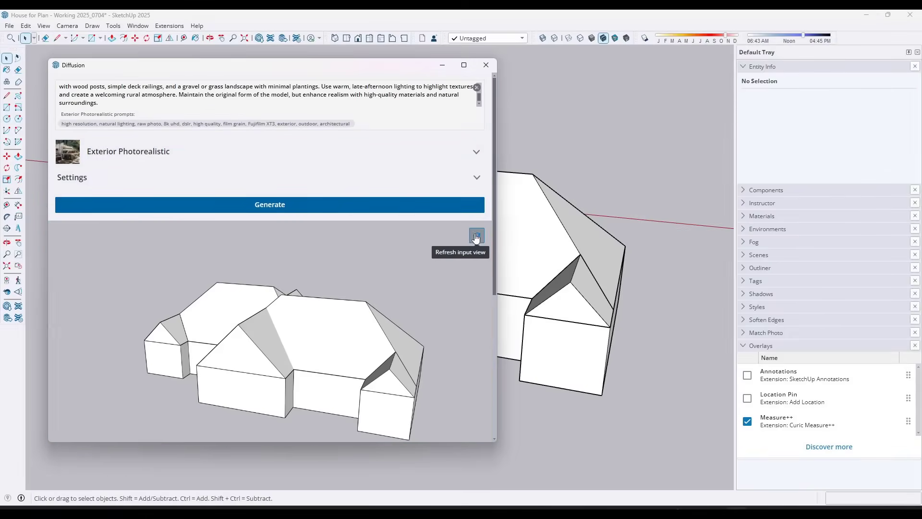
click(258, 207)
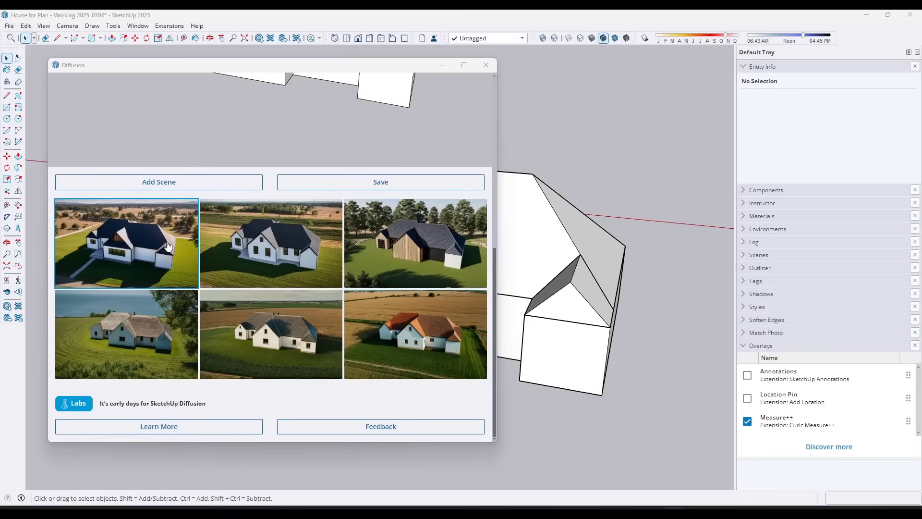
Compare the three new modern farmhouse renderings, examining their roofs, siding, windows and fidelity to the massing model.
click(149, 251)
scroll(302, 254, up, 4)
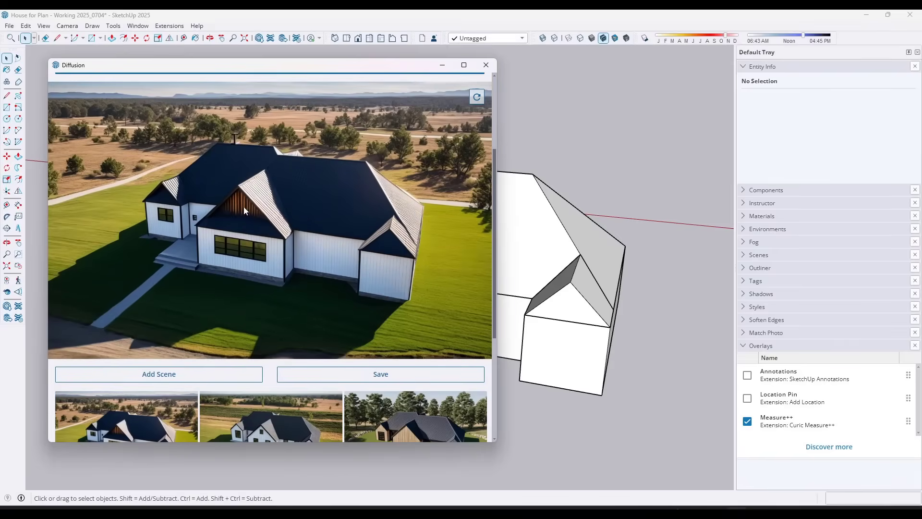
scroll(242, 211, down, 1)
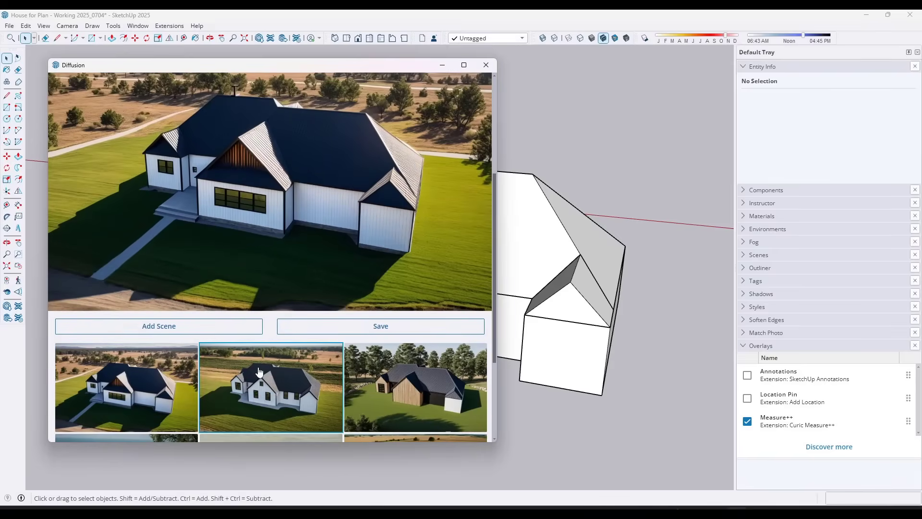
click(259, 372)
click(433, 380)
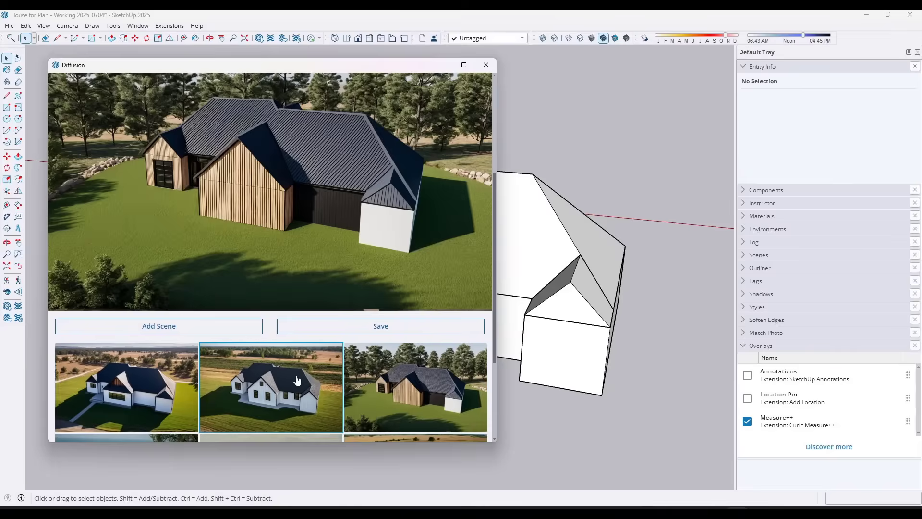
click(290, 380)
click(441, 384)
click(311, 385)
click(152, 392)
click(253, 396)
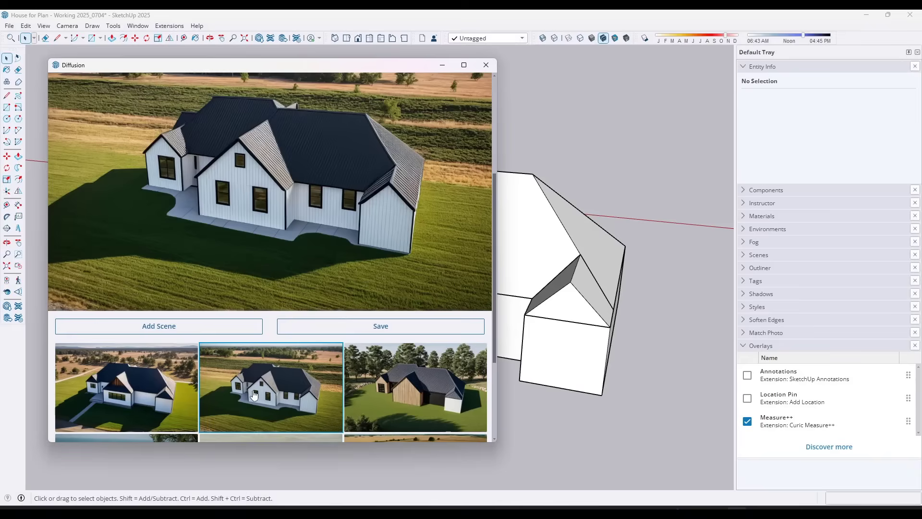
scroll(404, 186, up, 1)
scroll(402, 187, down, 1)
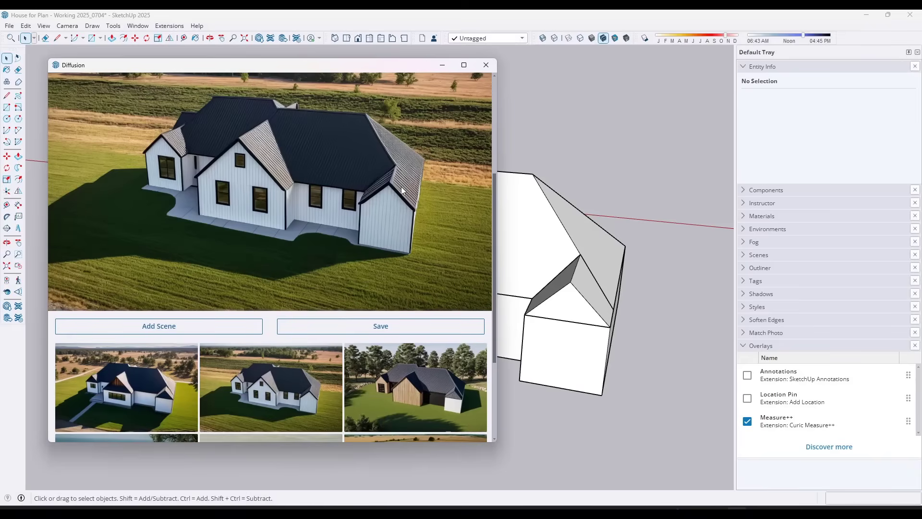
scroll(326, 178, up, 1)
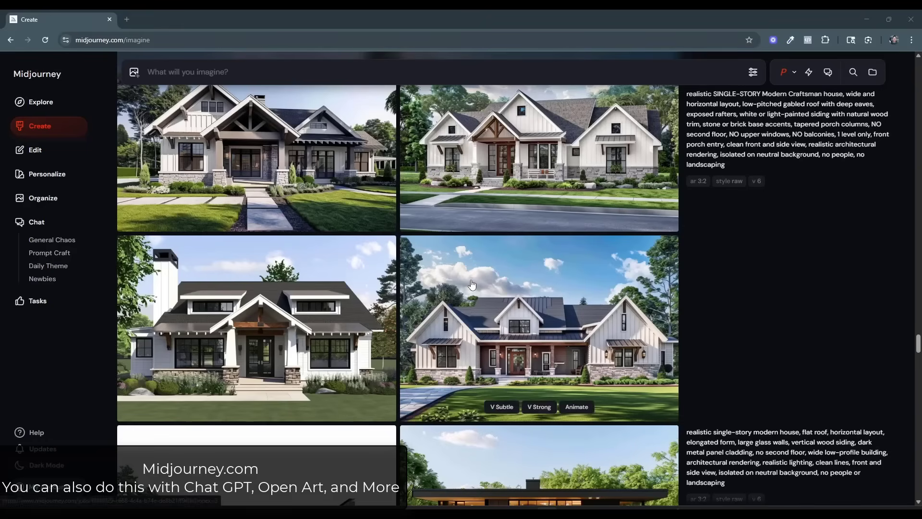
Browse the earlier Midjourney results, examining the modern craftsman, wide farmhouse and small farmhouse images together with their prompts.
scroll(509, 285, up, 2)
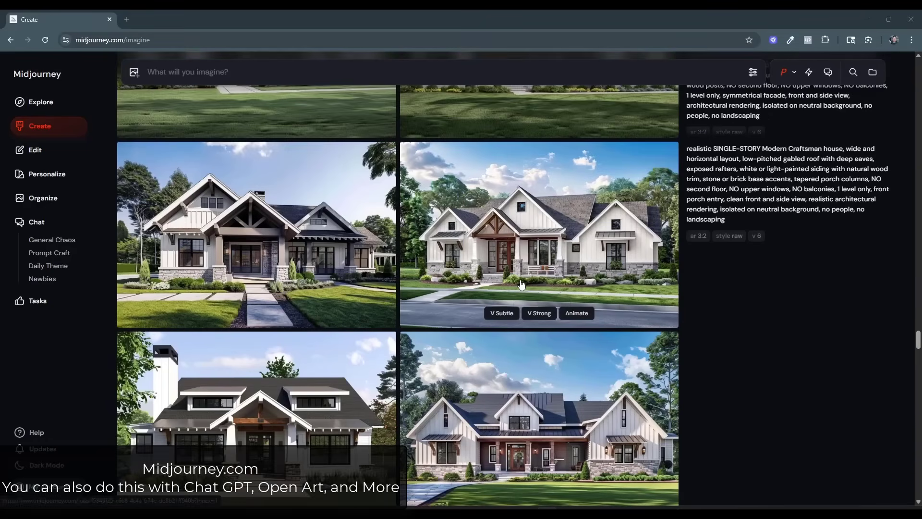
scroll(522, 285, down, 1)
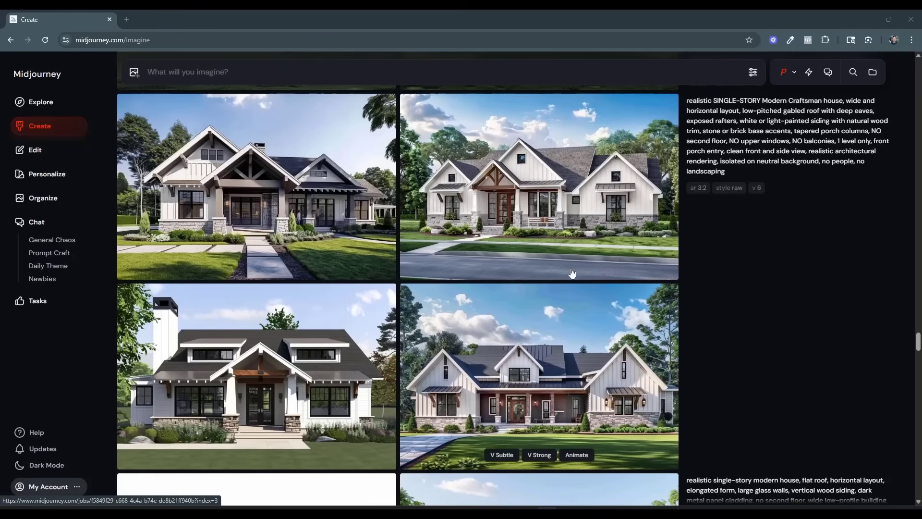
scroll(482, 336, up, 4)
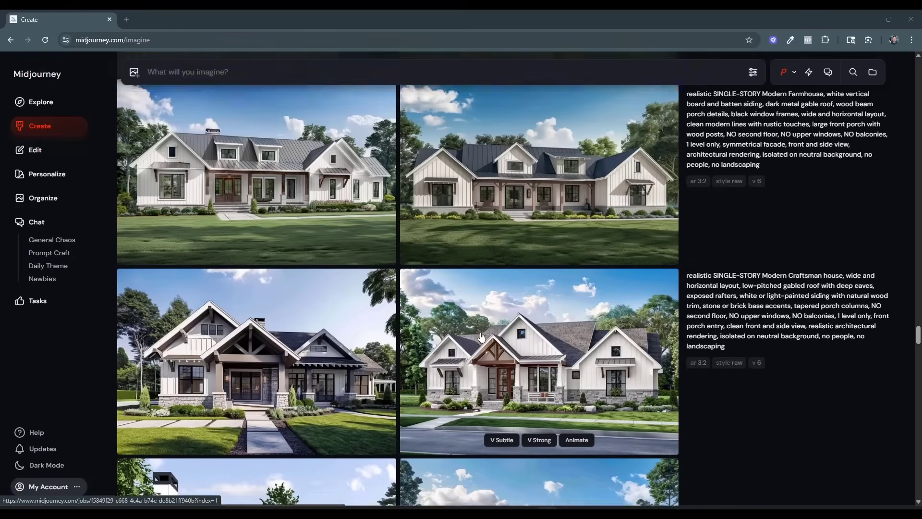
scroll(481, 336, up, 4)
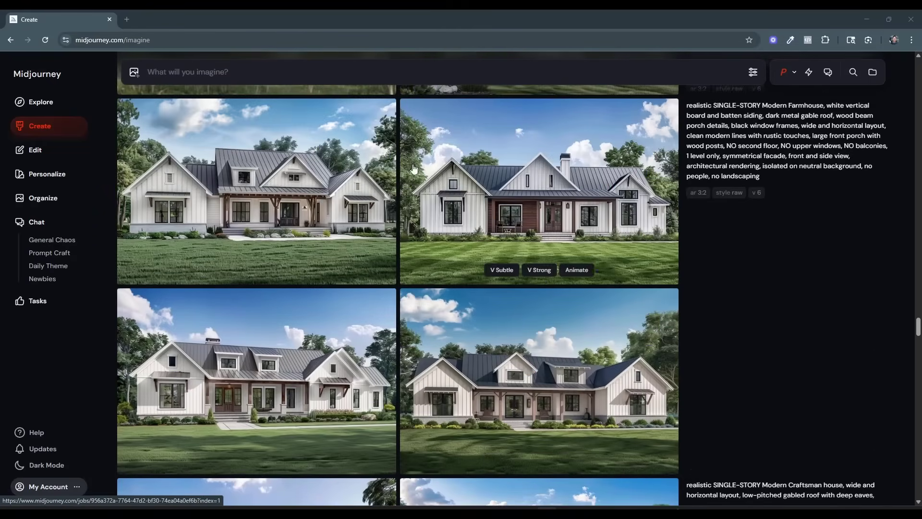
scroll(521, 242, up, 4)
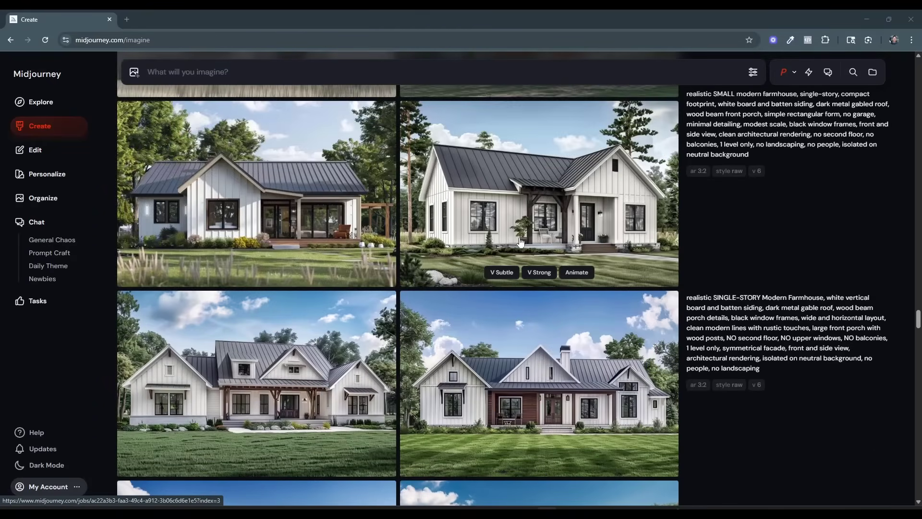
mouse_move(773, 350)
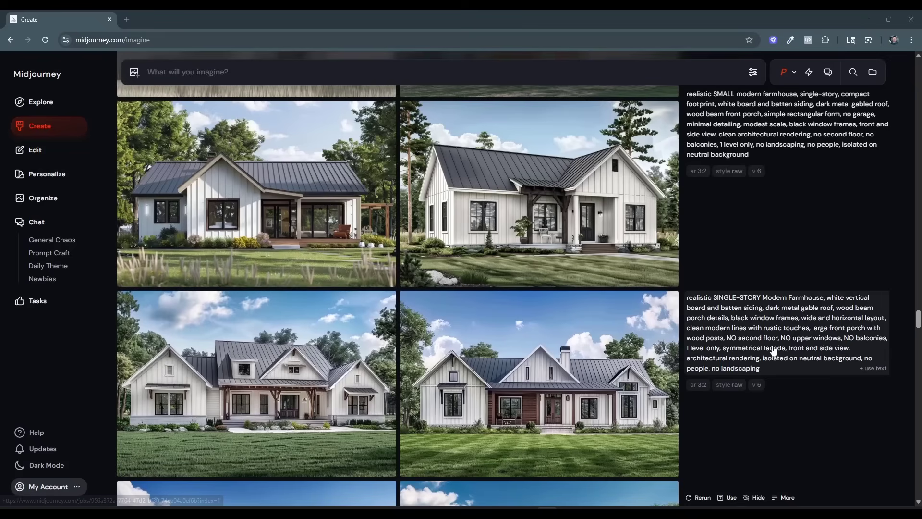
scroll(468, 381, up, 2)
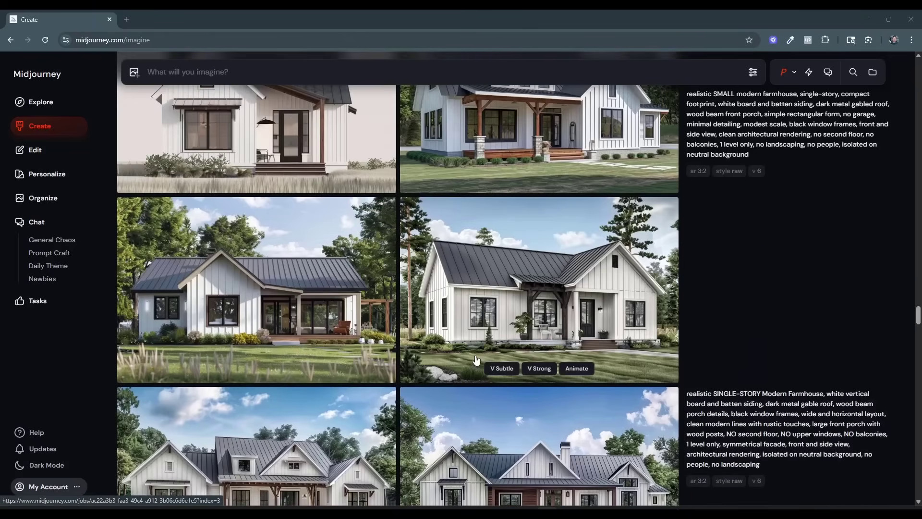
scroll(475, 360, up, 2)
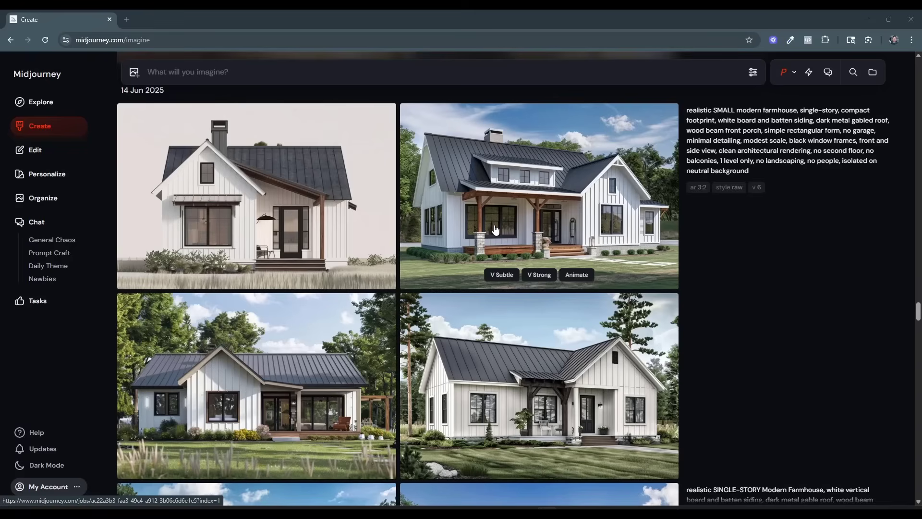
click(513, 228)
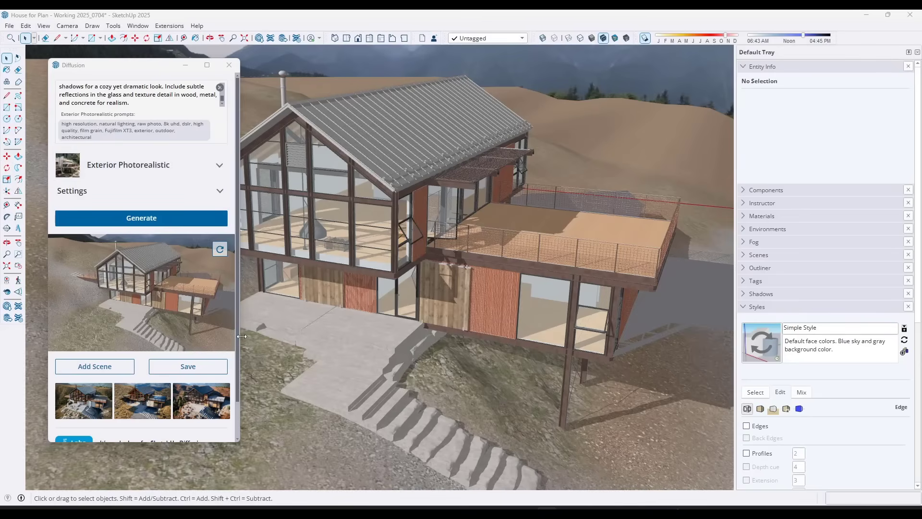
Enlarge the Diffusion window, place it beside the mountain house model and compare its three generated renderings with the model.
drag(241, 336, 457, 336)
scroll(413, 308, down, 5)
scroll(257, 118, up, 5)
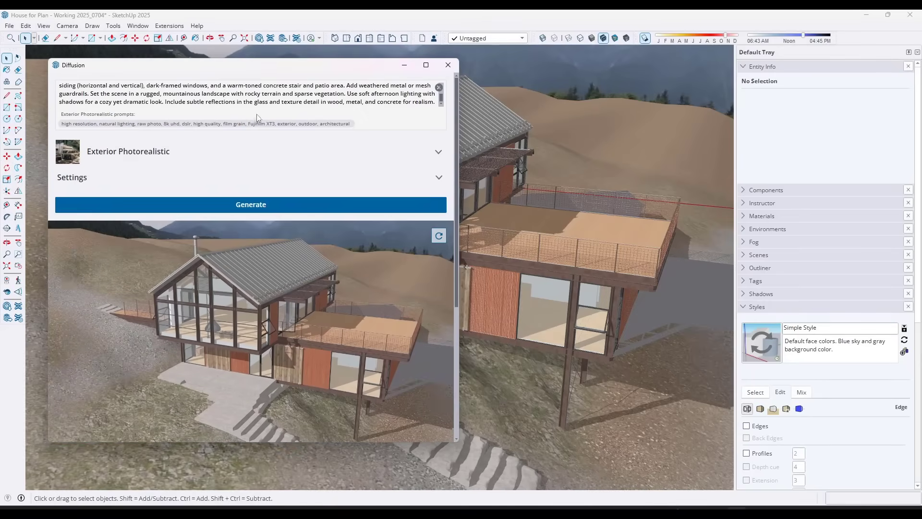
scroll(336, 294, down, 4)
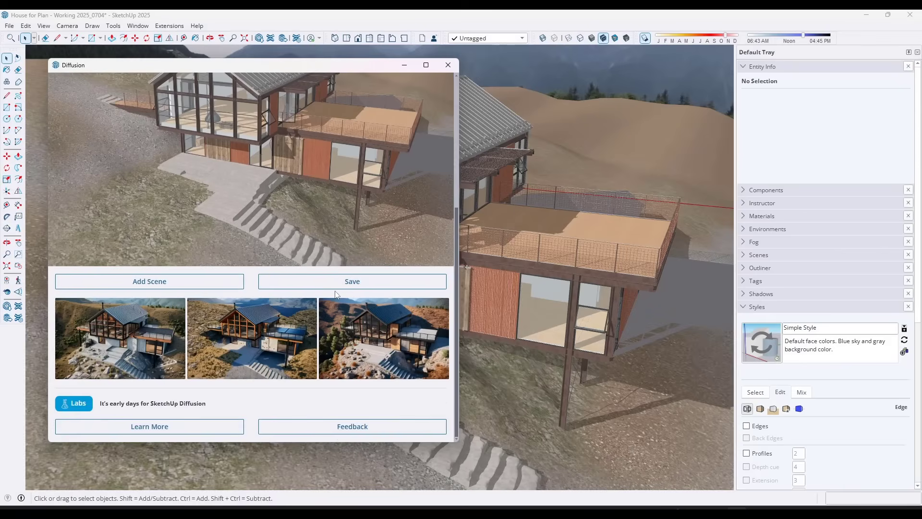
click(113, 341)
scroll(288, 230, up, 1)
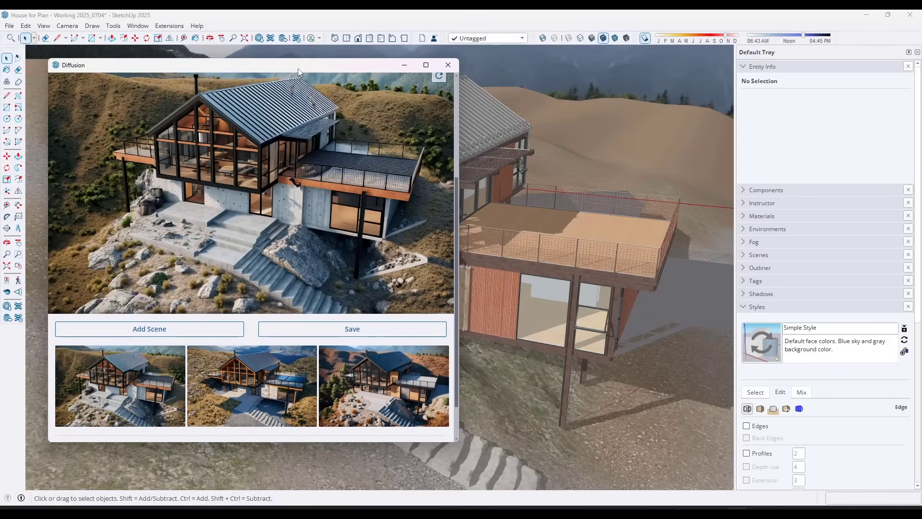
drag(298, 68, 694, 94)
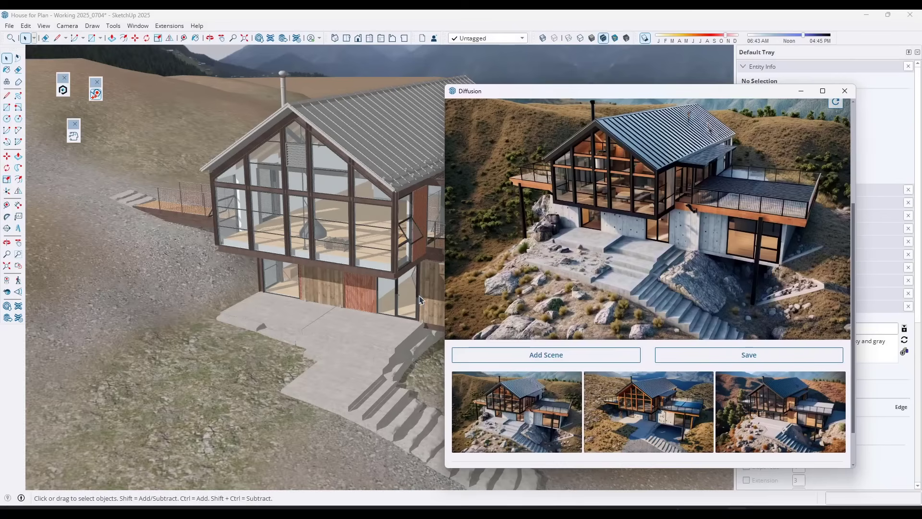
click(629, 423)
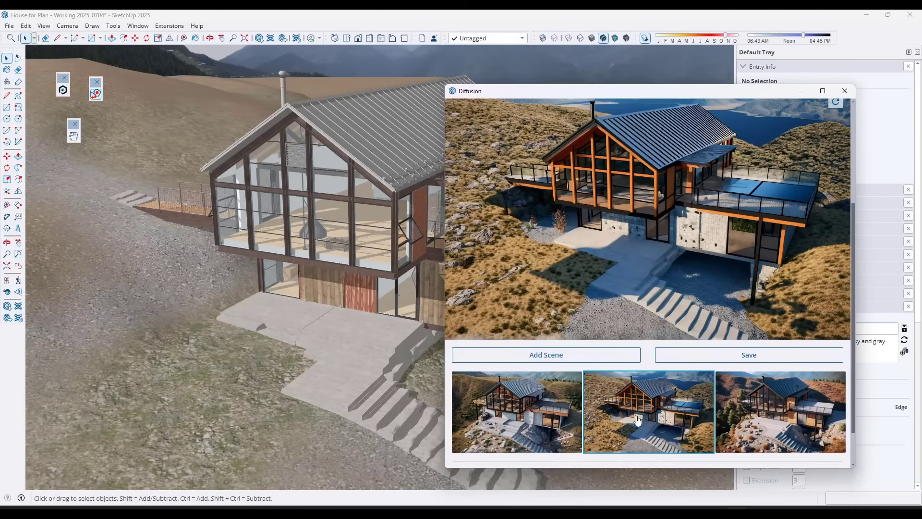
click(768, 406)
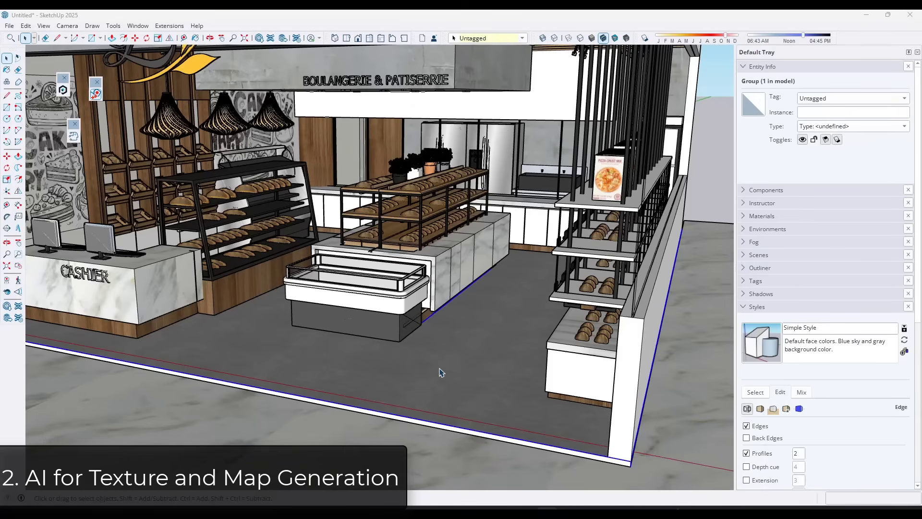
Replace the bakery floor's concrete material with the stone tile material of the sample rectangle using Material Replacer.
scroll(463, 402, up, 3)
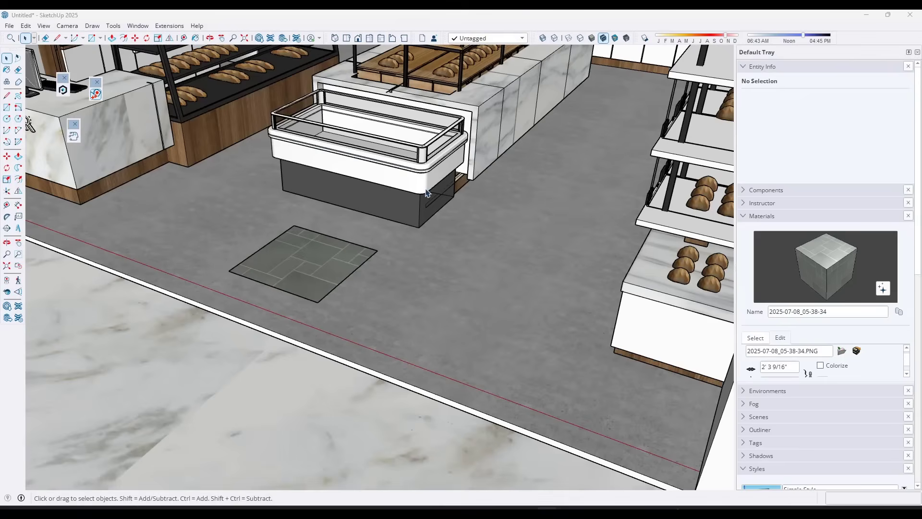
middle_drag(317, 288, 337, 262)
scroll(277, 284, up, 3)
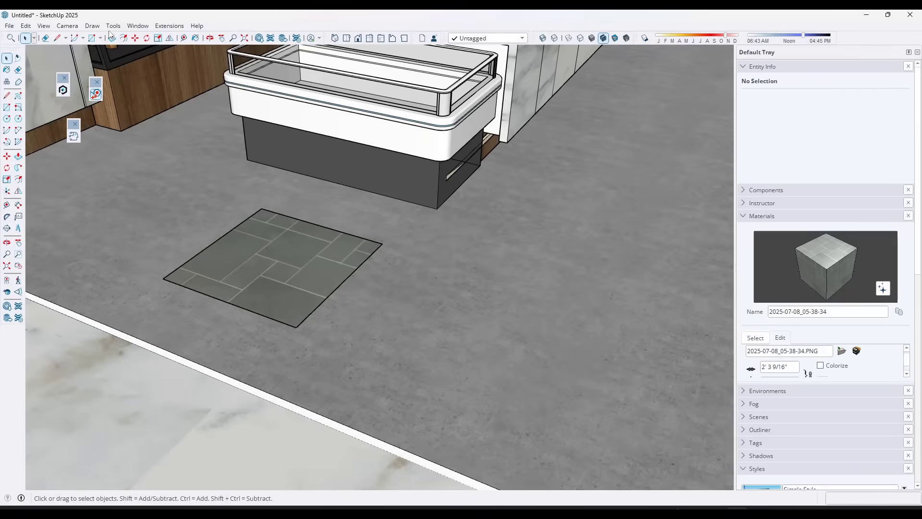
click(91, 26)
mouse_move(113, 26)
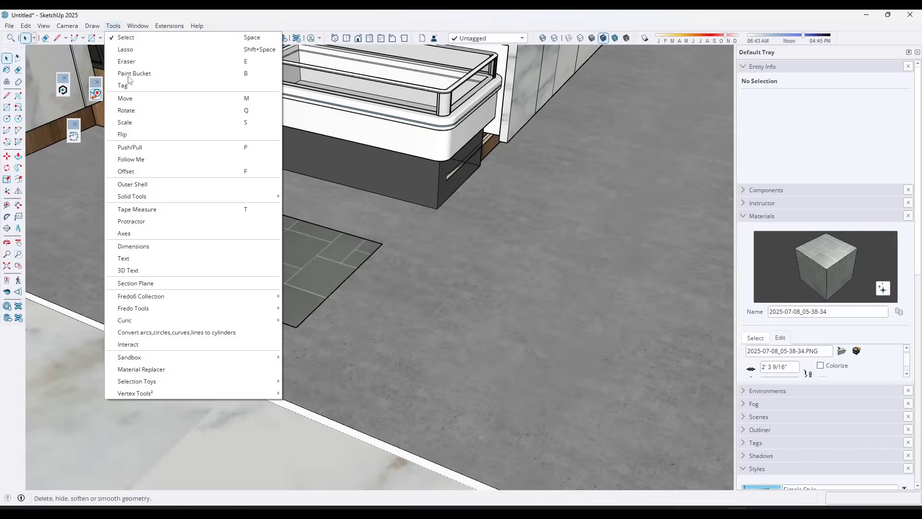
click(170, 369)
click(343, 260)
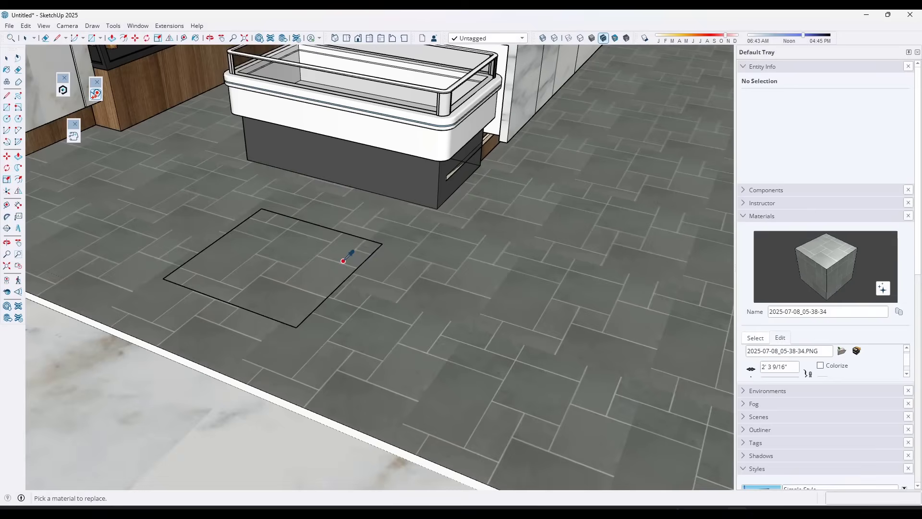
Check the tiled floor's pattern up close and expand the tile material's settings to show its roughness, normal and ambient occlusion options.
shift+middle_drag(469, 282, 412, 233)
scroll(456, 327, up, 3)
scroll(456, 326, up, 5)
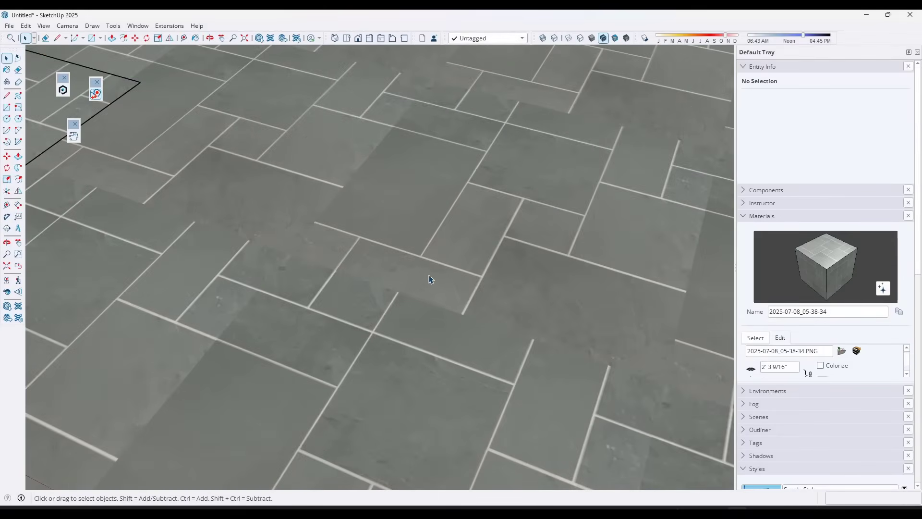
scroll(422, 264, down, 4)
middle_drag(420, 247, 431, 224)
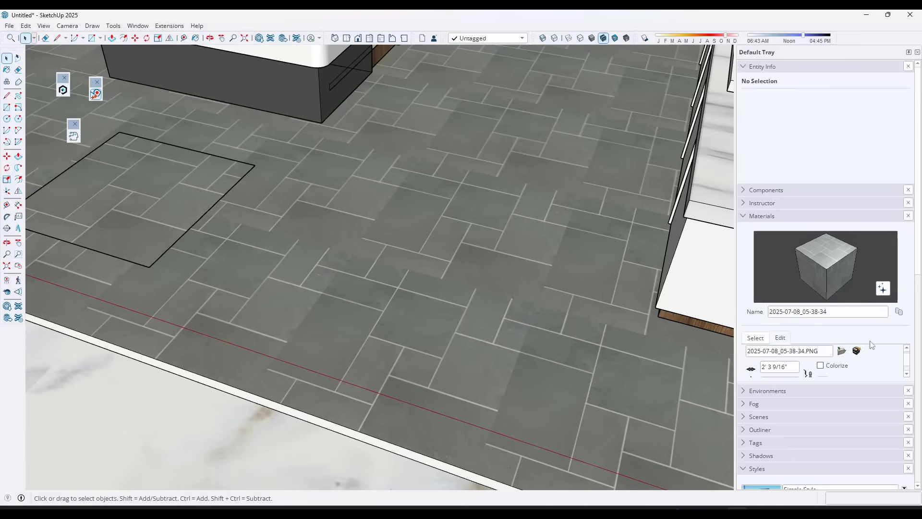
scroll(869, 347, down, 1)
scroll(851, 344, down, 3)
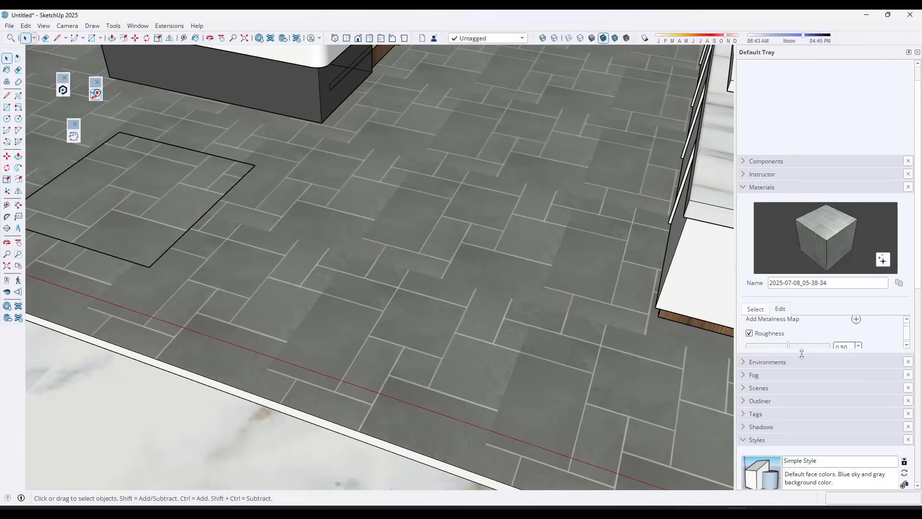
drag(802, 356, 812, 434)
Activate the Photoreal Materials display for the model.
mouse_move(348, 254)
middle_down()
mouse_move(335, 239)
mouse_move(353, 249)
middle_up()
click(626, 37)
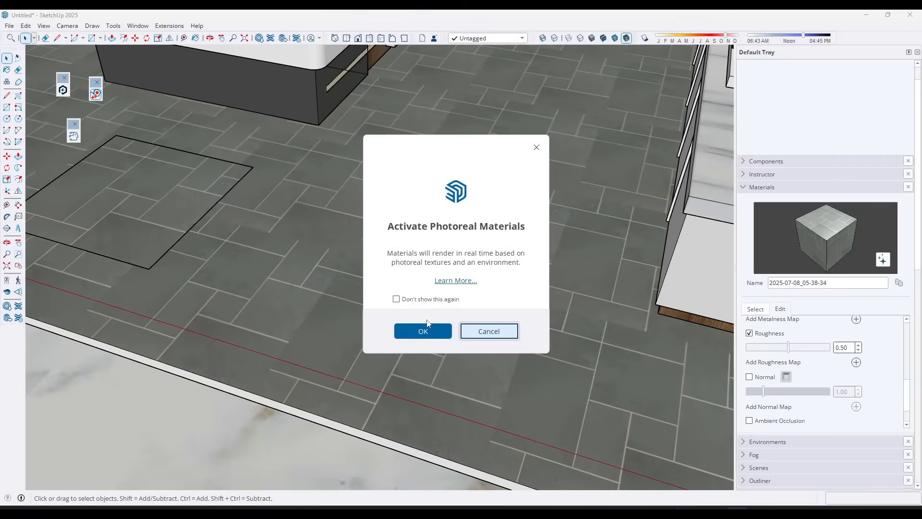
click(422, 331)
Rotate the Sky - Partial Clouds 2K IBL environment to an angle of 151 so the sun reflects on the tile floor.
key(o)
middle_drag(390, 270, 353, 223)
scroll(342, 234, up, 3)
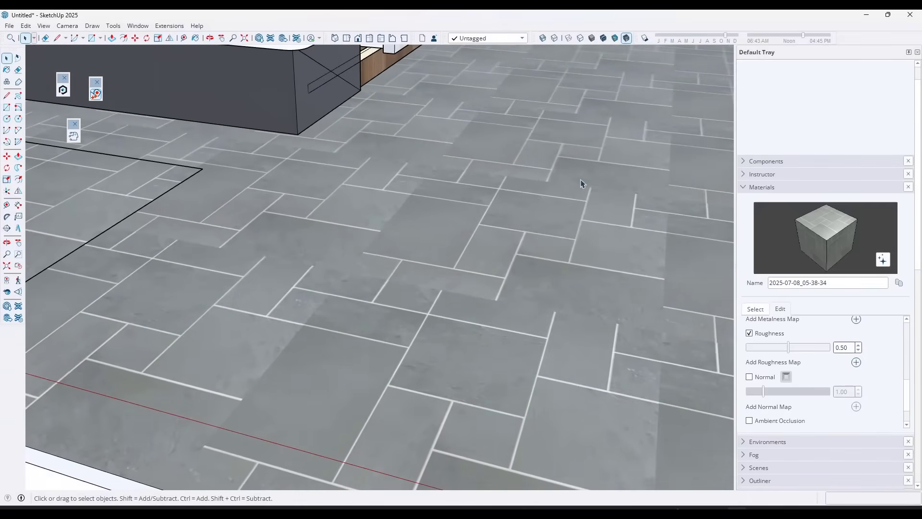
click(743, 187)
click(767, 200)
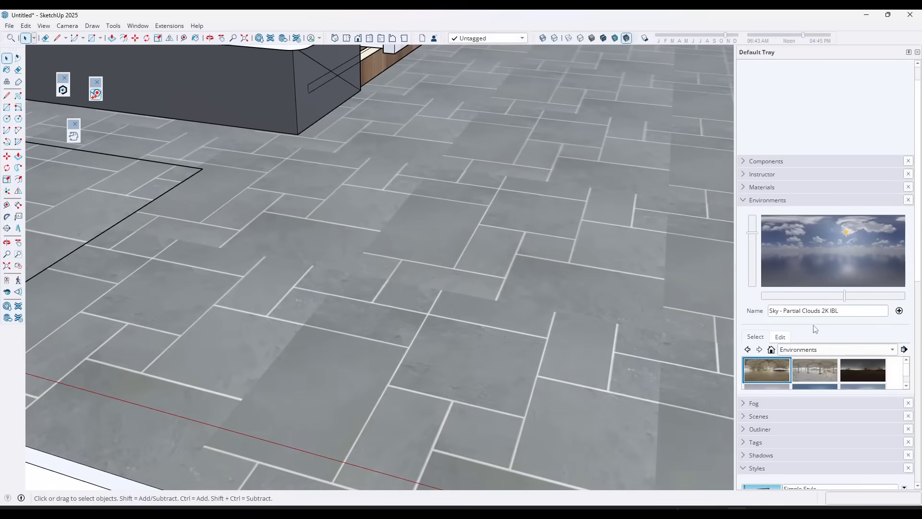
click(780, 337)
drag(782, 408, 802, 412)
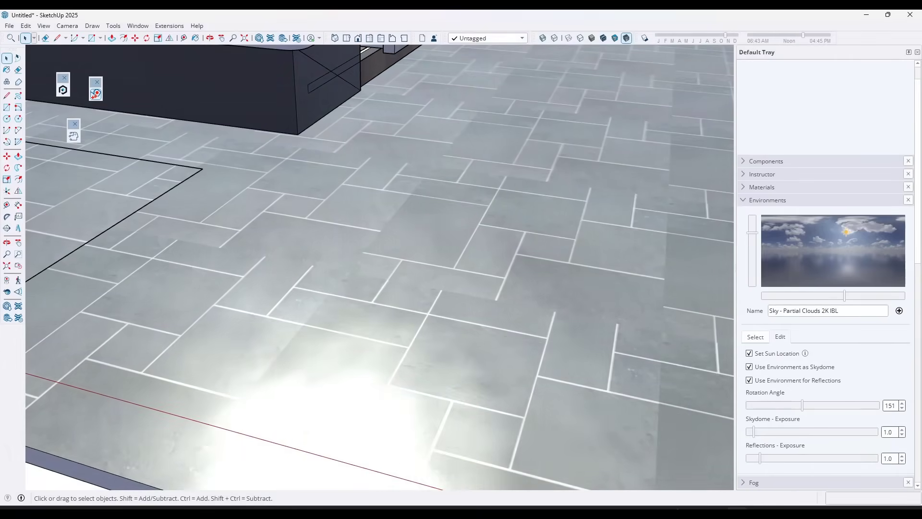
Generate AI roughness, normal and ambient occlusion maps for the floor's stone tile material.
click(746, 187)
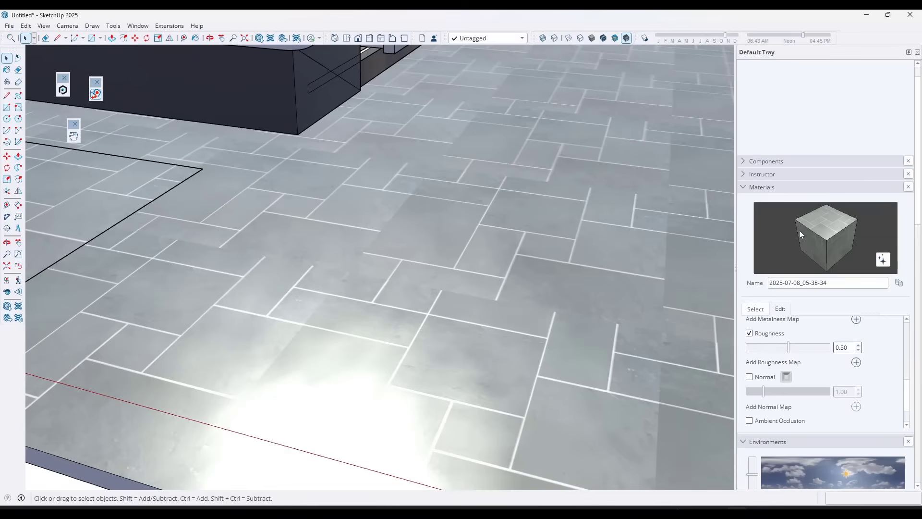
click(881, 259)
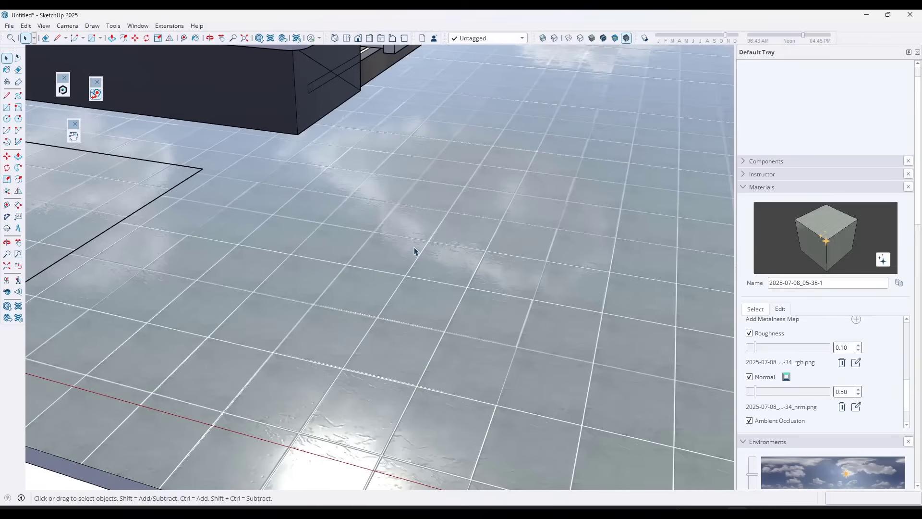
Examine the reflections, grout relief and tile pattern of the floor from several distances and angles.
scroll(431, 235, down, 4)
middle_drag(441, 225, 443, 252)
scroll(369, 343, up, 5)
middle_drag(358, 346, 388, 293)
scroll(388, 292, down, 3)
scroll(442, 192, down, 3)
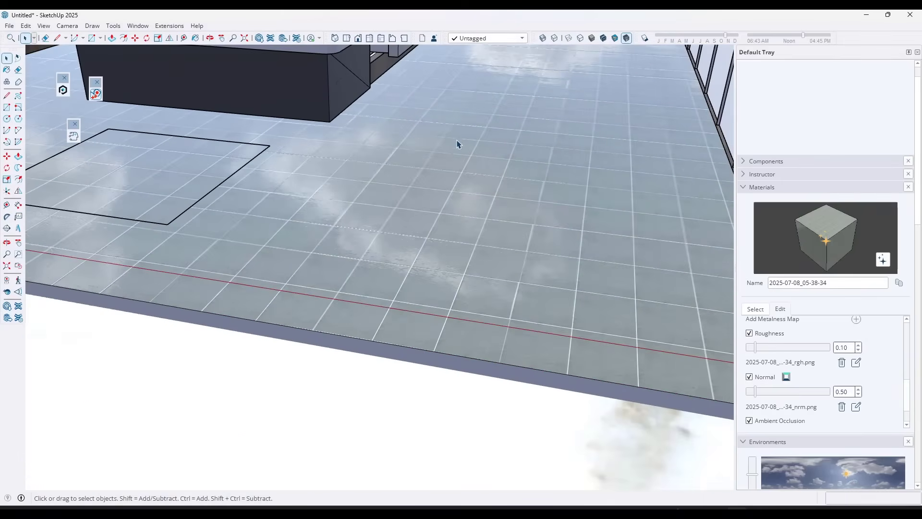
scroll(458, 141, up, 3)
scroll(466, 145, down, 2)
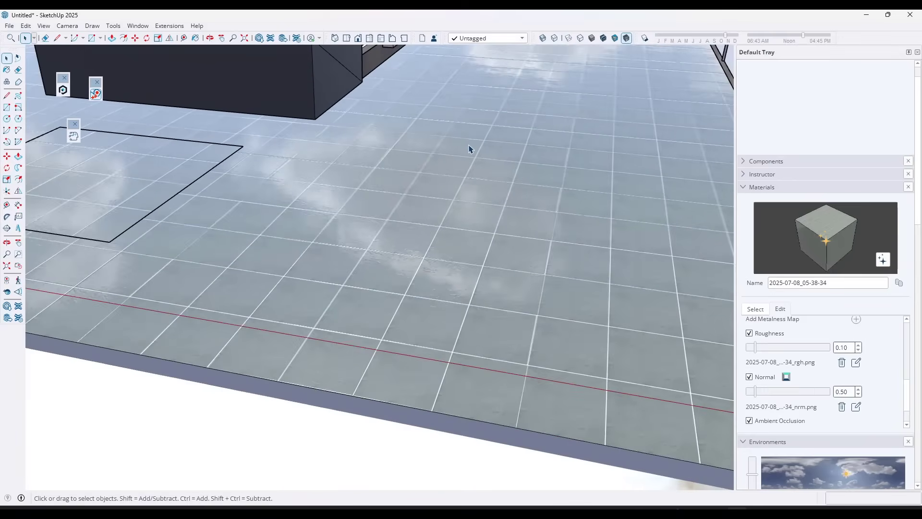
scroll(393, 186, down, 2)
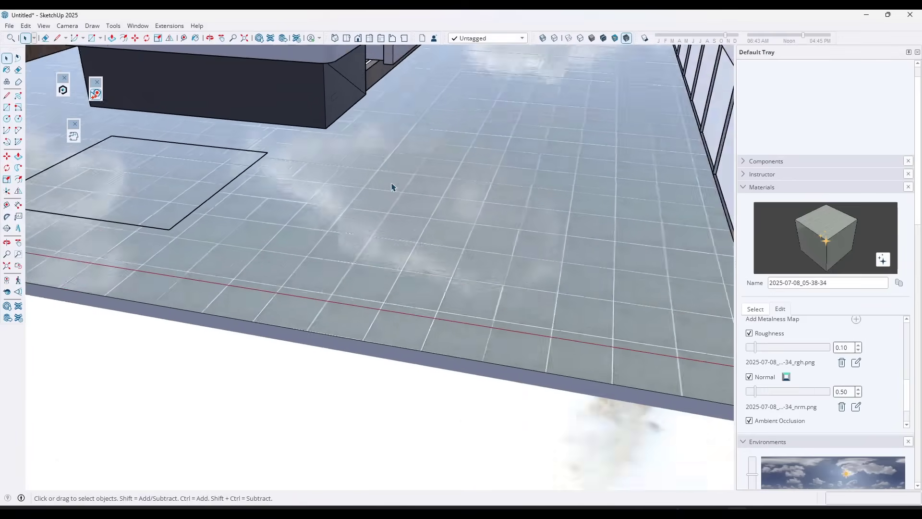
middle_drag(393, 186, 459, 186)
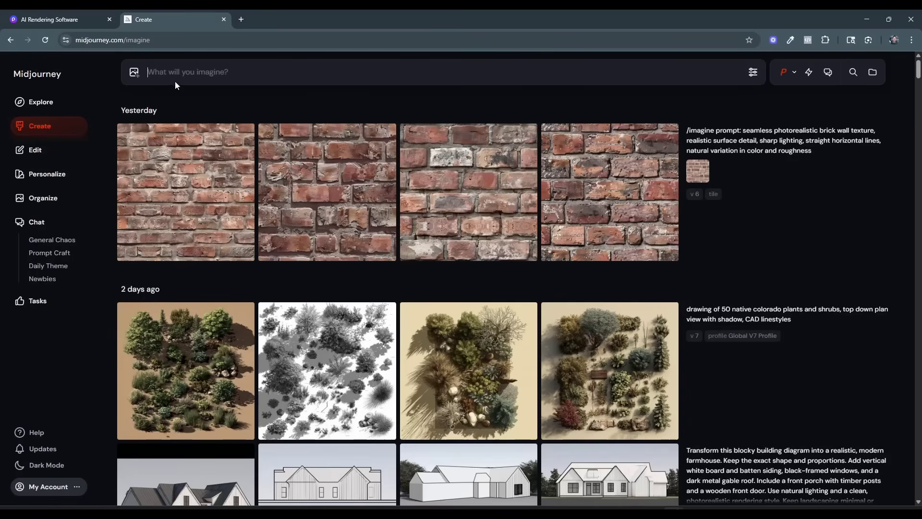
Upload the gray stone tile texture to Midjourney and use it as an image prompt.
click(125, 71)
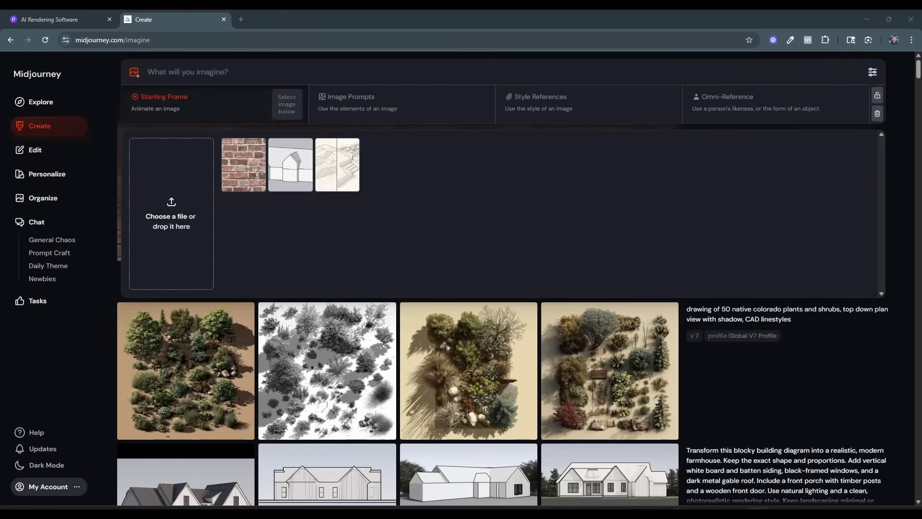
drag(292, 290, 170, 297)
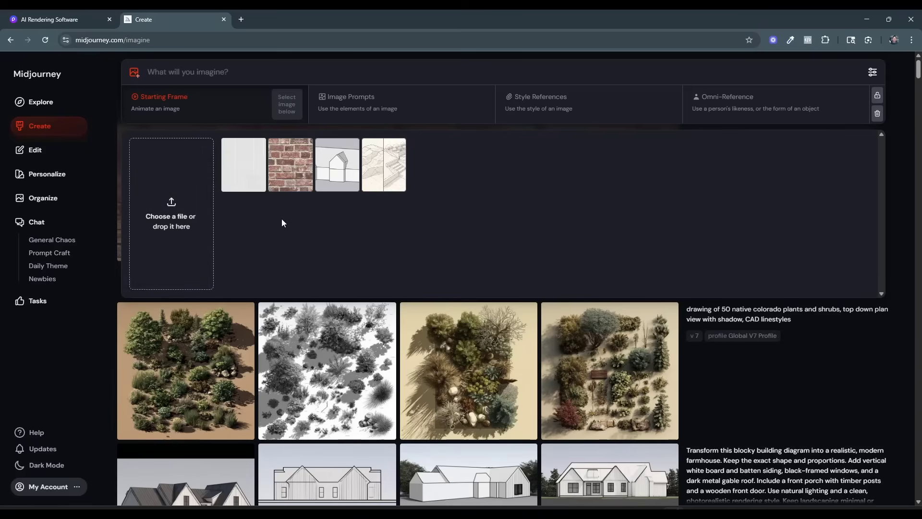
click(384, 104)
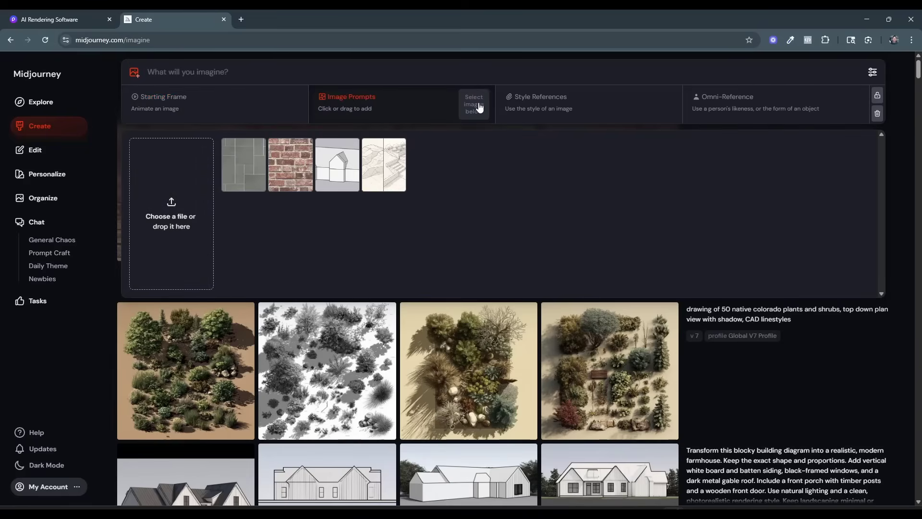
click(244, 163)
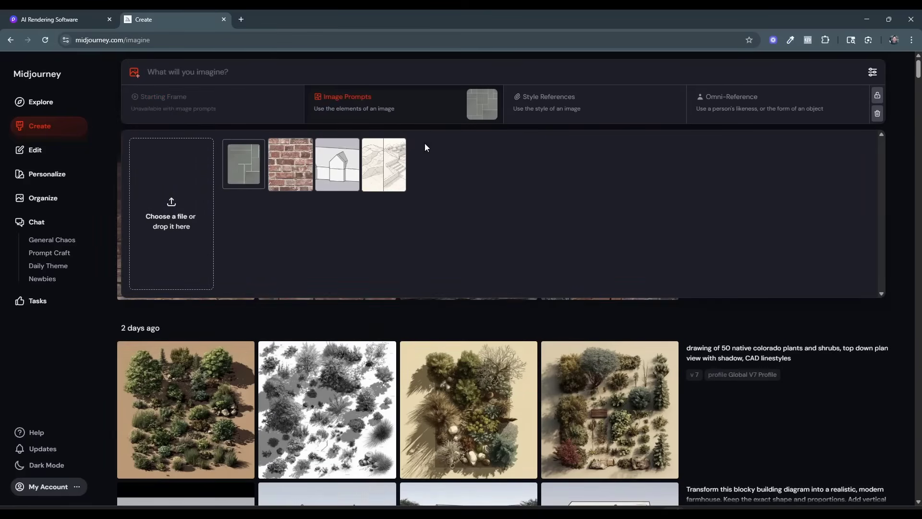
mouse_move(241, 165)
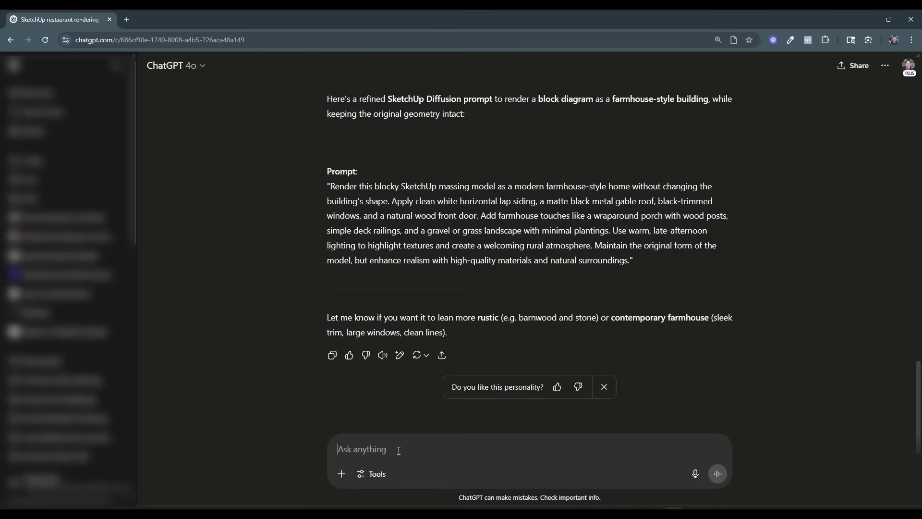
Switch to ChatGPT and send the stone tile image with "I need a midjourney prompt to generate a seamless texture based on this image".
text(I nee)
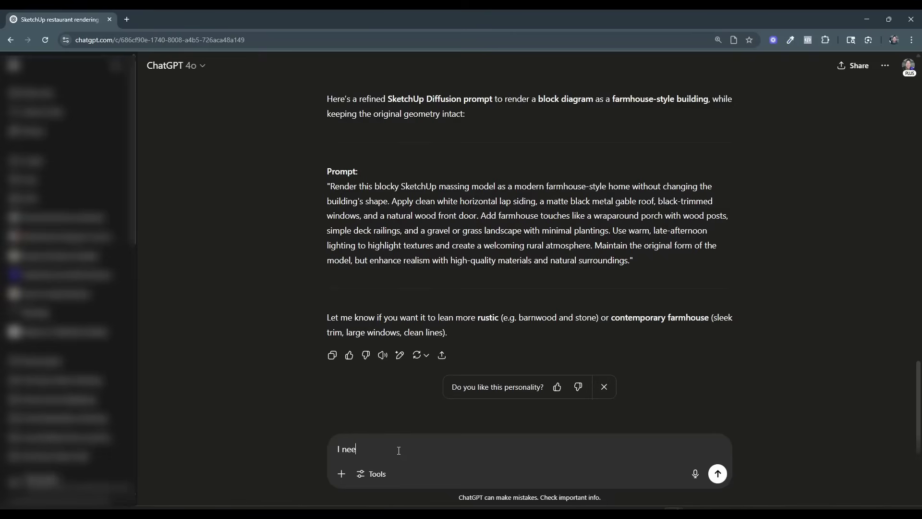
text(d a m)
key(BackSpace)
text(nerate a seamless te)
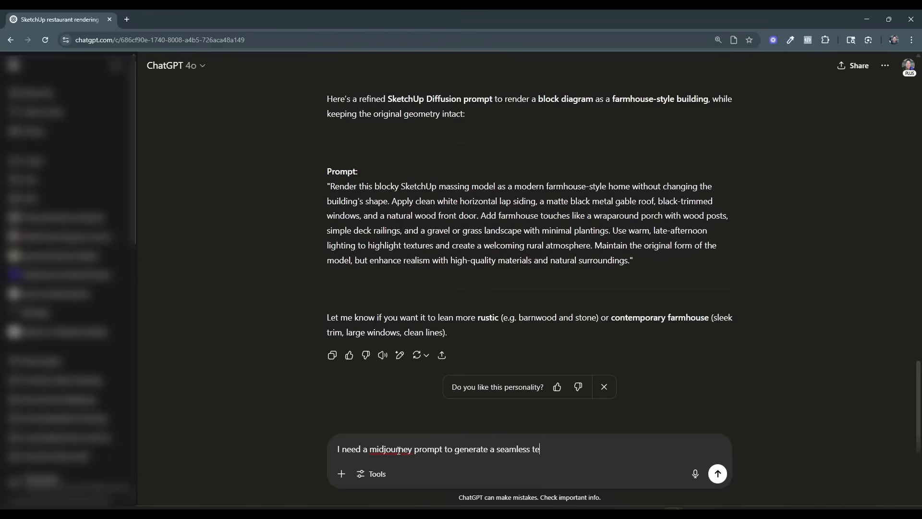
text(xture based on this image)
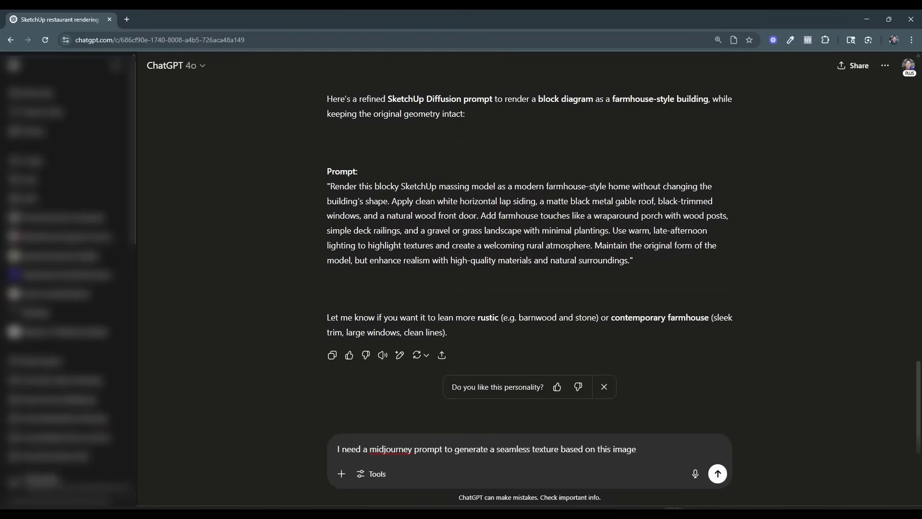
drag(406, 516, 415, 451)
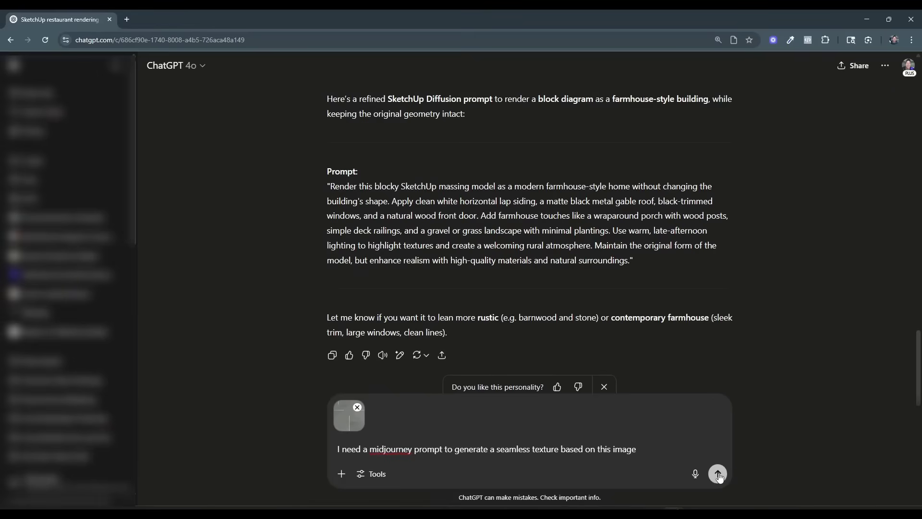
click(718, 474)
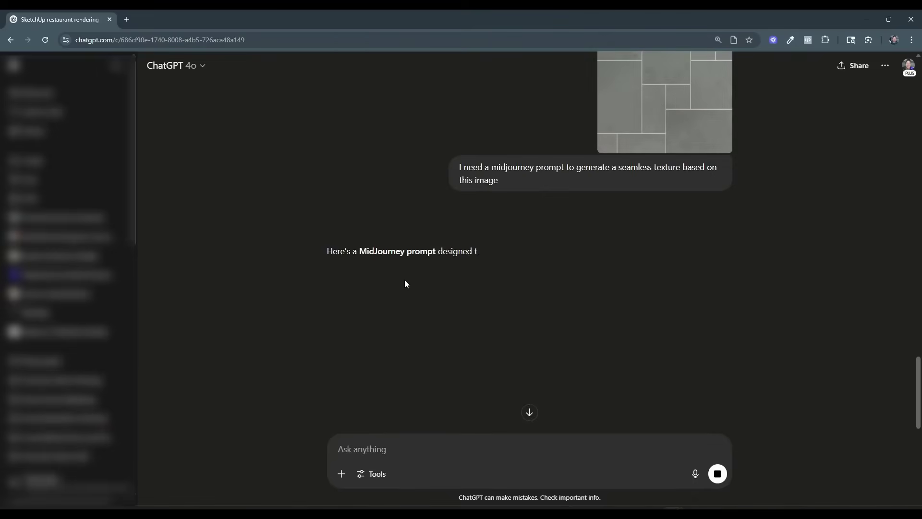
Copy the full MidJourney prompt from ChatGPT's answer, from "seamless tile texture" to "--tile --ar 1:1", and return to Midjourney.
scroll(460, 270, down, 3)
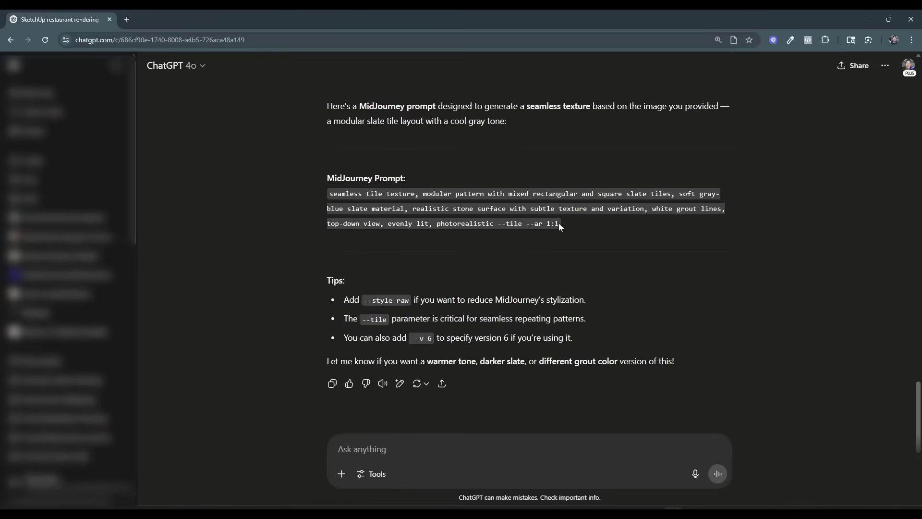
drag(561, 224, 329, 192)
right_click(367, 194)
click(386, 209)
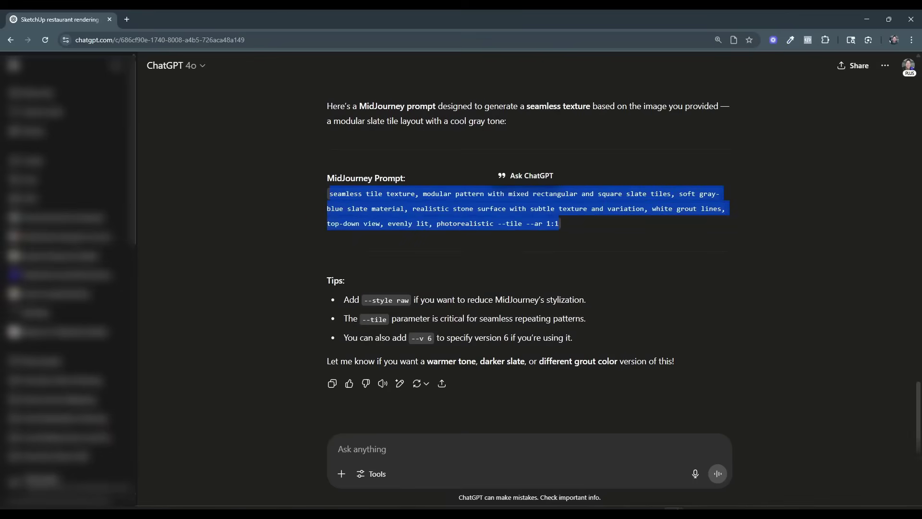
click(867, 21)
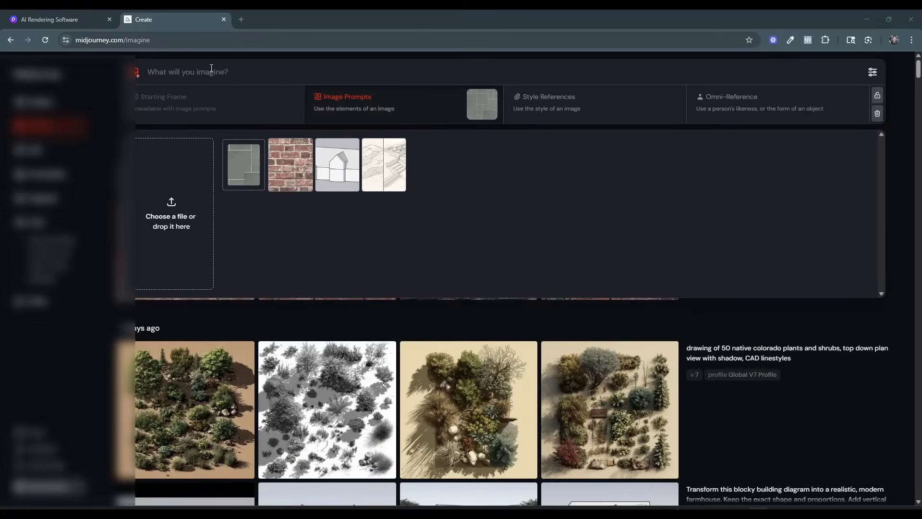
Paste the copied slate tile prompt into Midjourney and generate images with the stone tile image prompt attached.
key(ctrl+v)
mouse_move(247, 179)
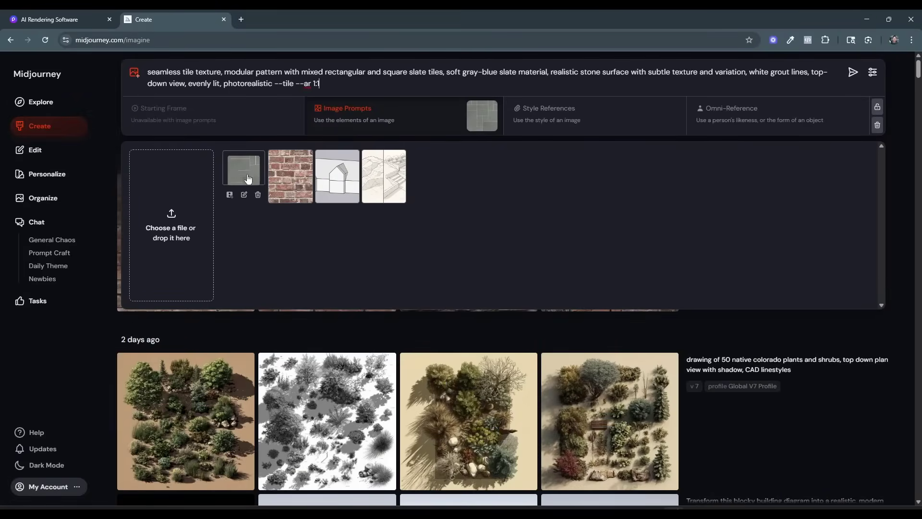
mouse_move(479, 114)
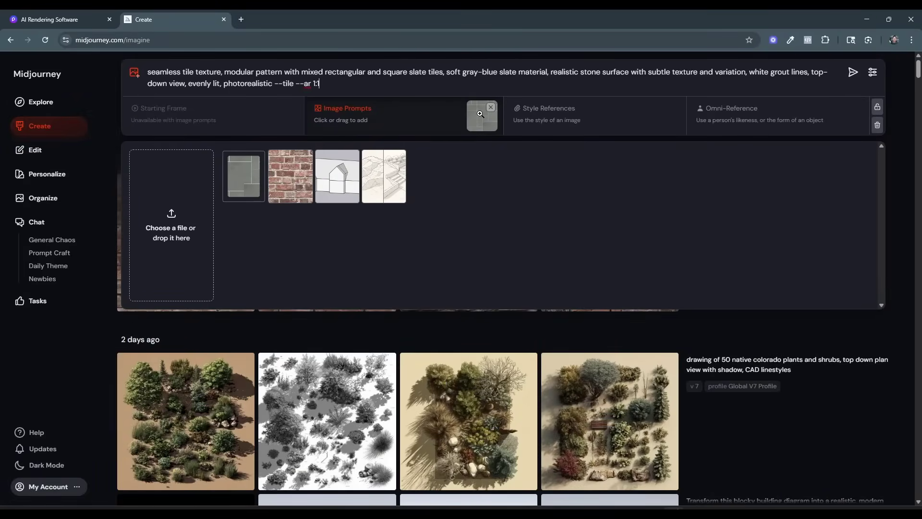
click(853, 72)
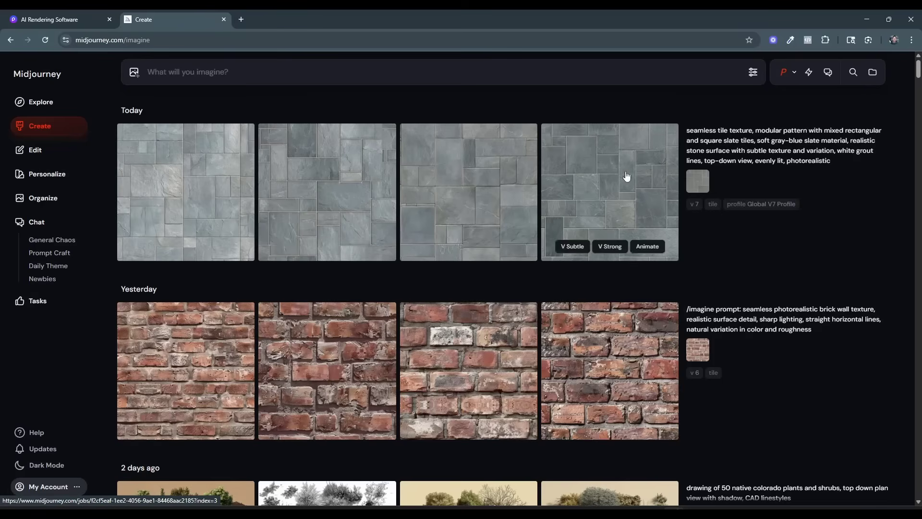
Download the first generated slate tile image and switch back to SketchUp.
click(214, 179)
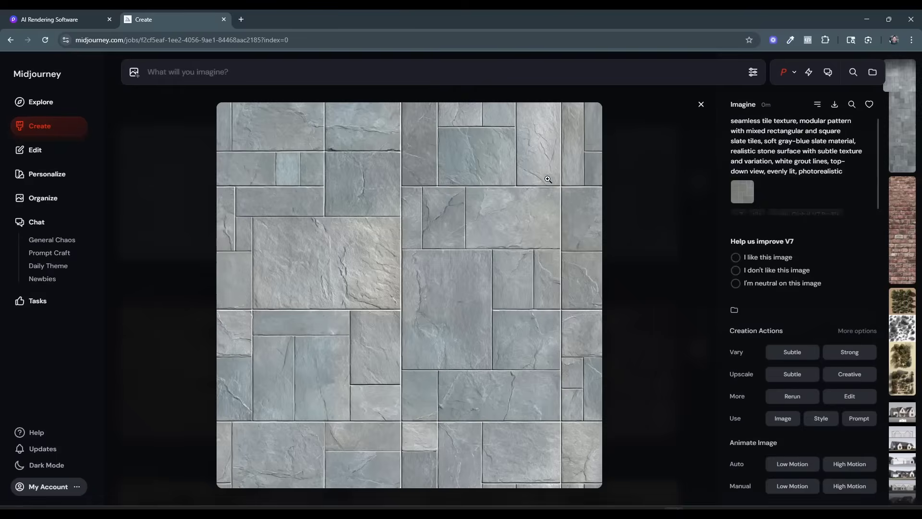
click(835, 106)
click(868, 22)
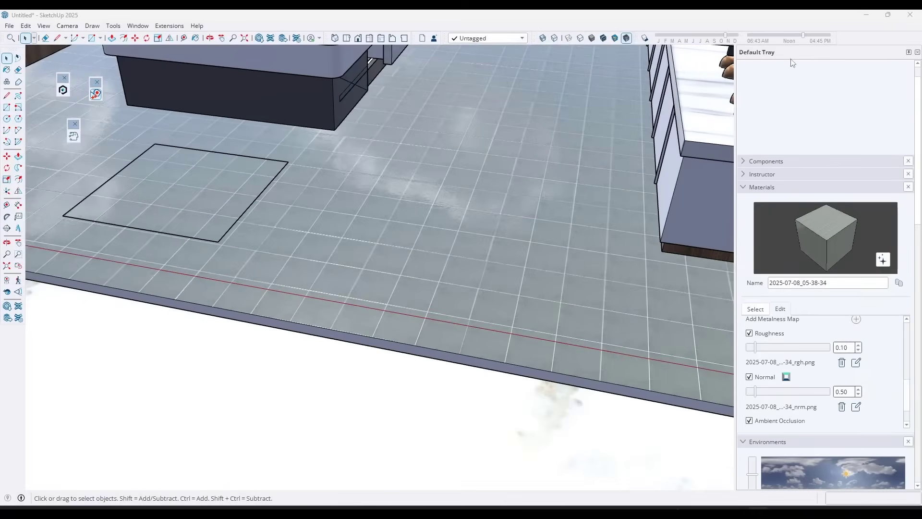
Import the downloaded seamless tile image as a texture and apply it to the rectangle inside the group on the floor.
double_click(196, 195)
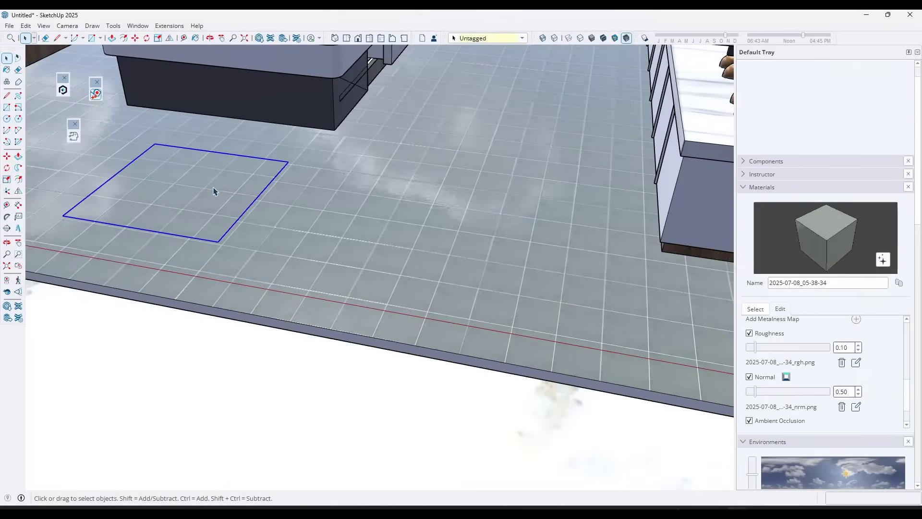
double_click(192, 192)
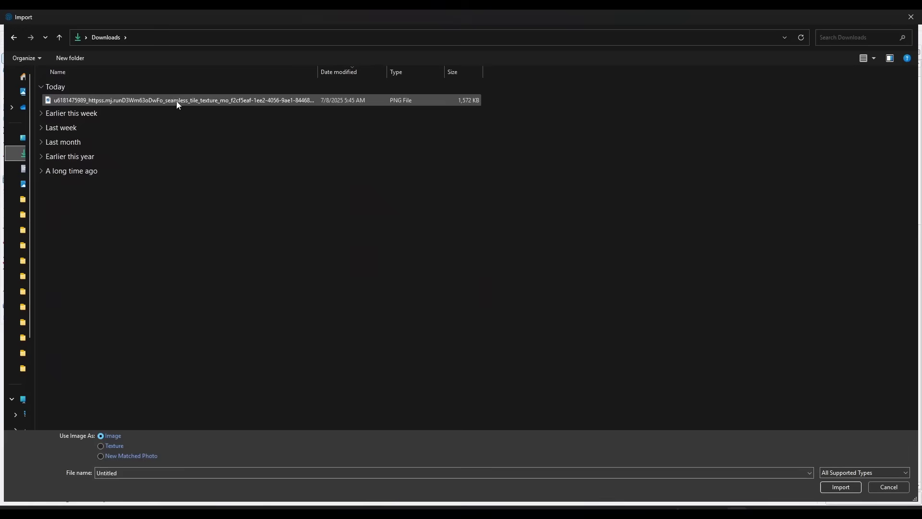
click(178, 101)
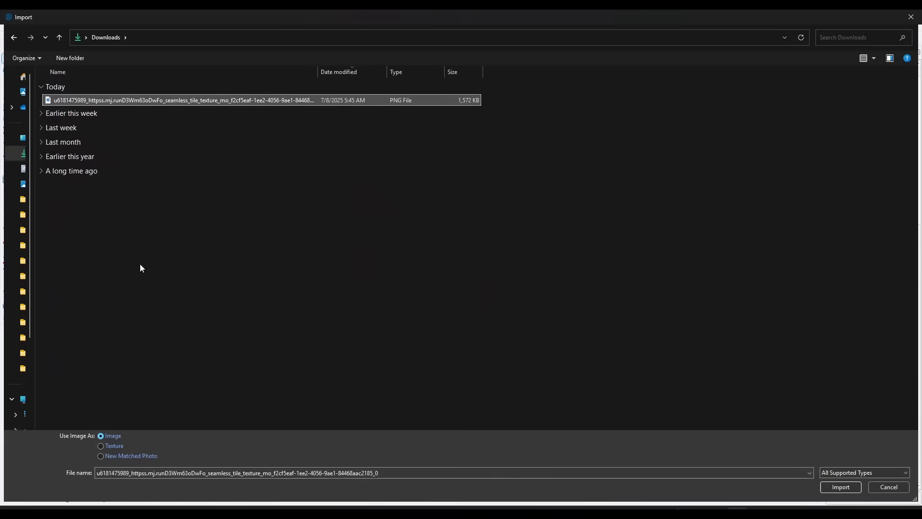
click(101, 446)
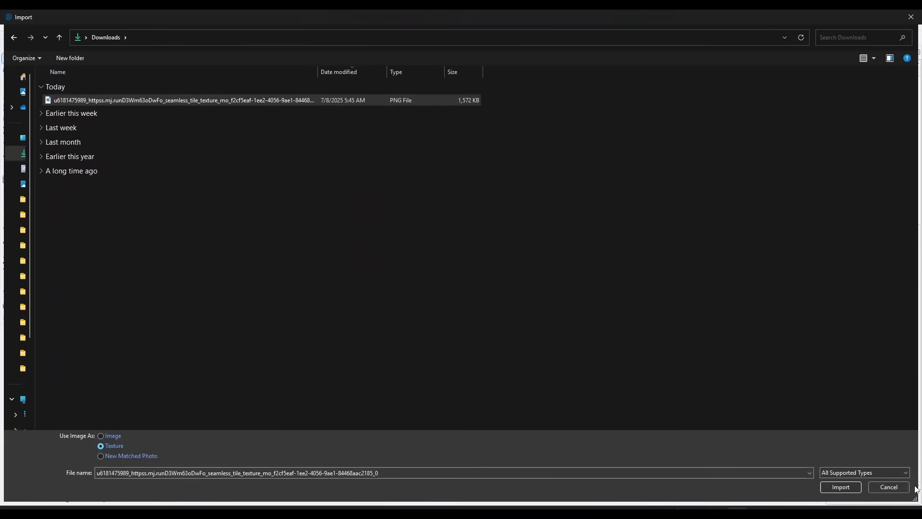
click(838, 486)
click(70, 216)
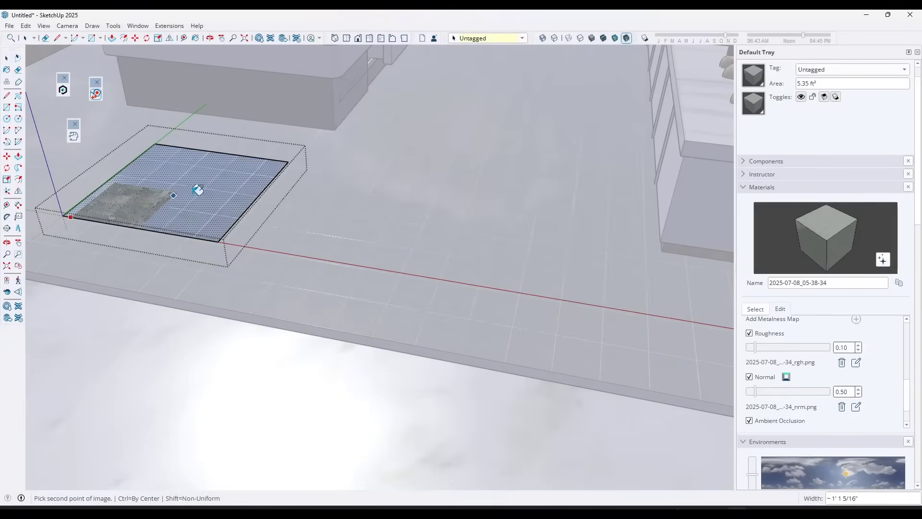
click(246, 183)
mouse_move(220, 191)
middle_down()
mouse_move(231, 234)
mouse_move(218, 202)
middle_up()
Switch the display from photoreal materials to shaded with textures and close the rectangle's group.
click(603, 38)
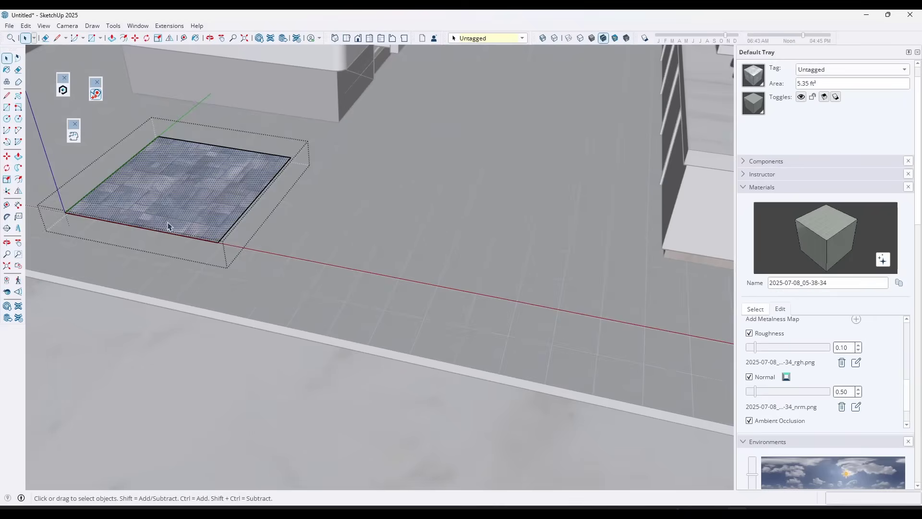
scroll(168, 222, up, 2)
scroll(245, 212, up, 1)
scroll(405, 211, down, 2)
click(416, 261)
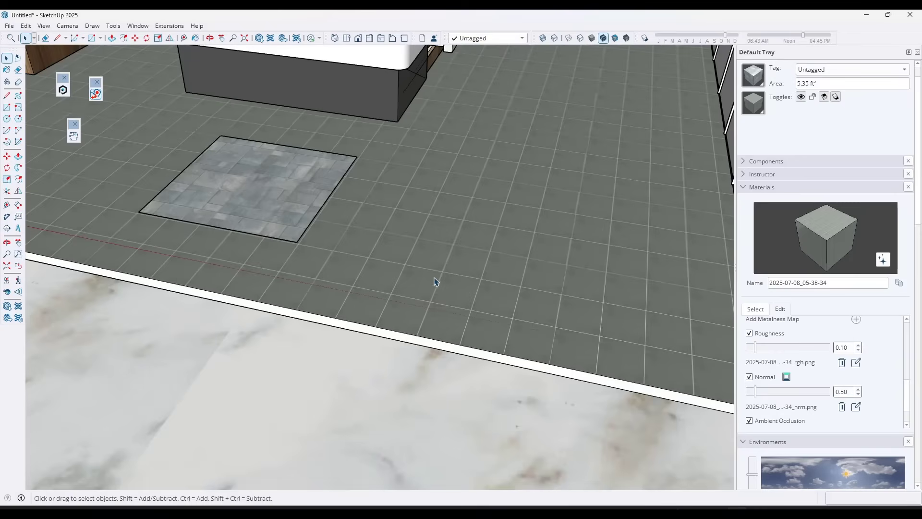
Replace the floor's stone tile material with the rectangle's new slate texture using Material Replacer.
click(114, 25)
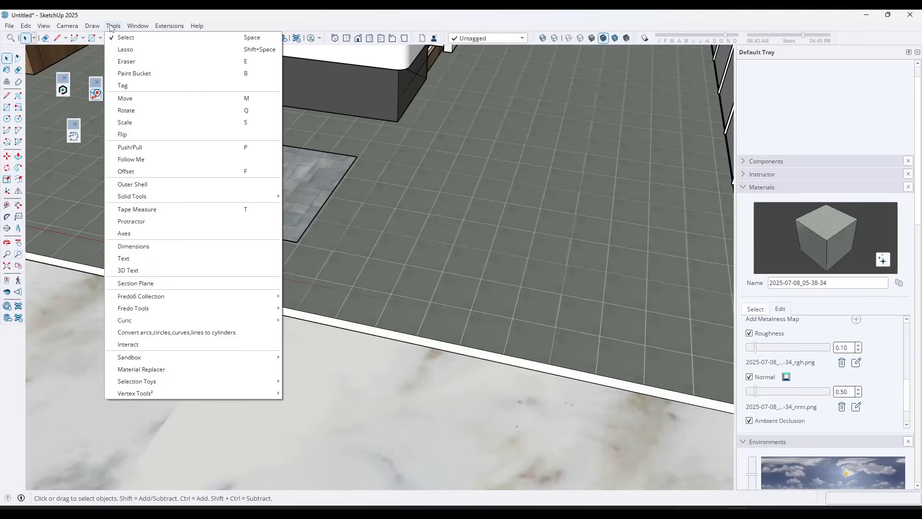
click(141, 369)
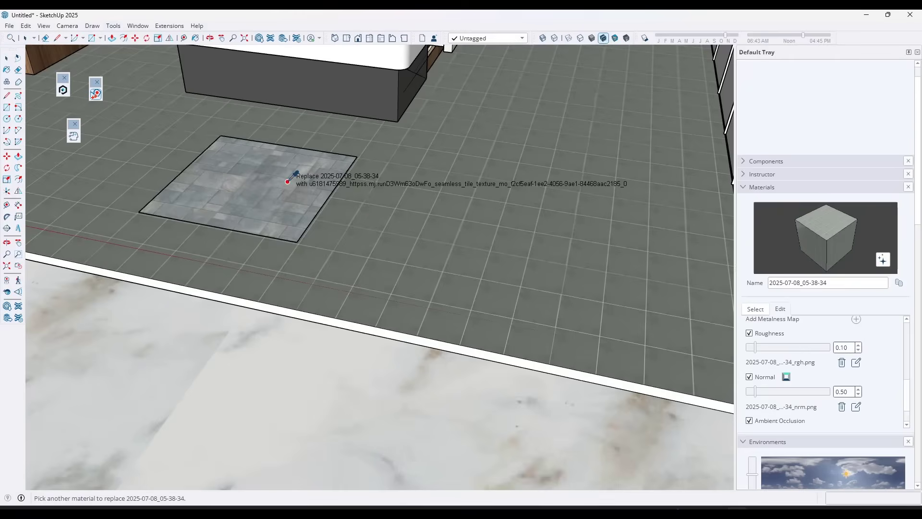
click(300, 194)
middle_drag(402, 257, 410, 212)
key(space)
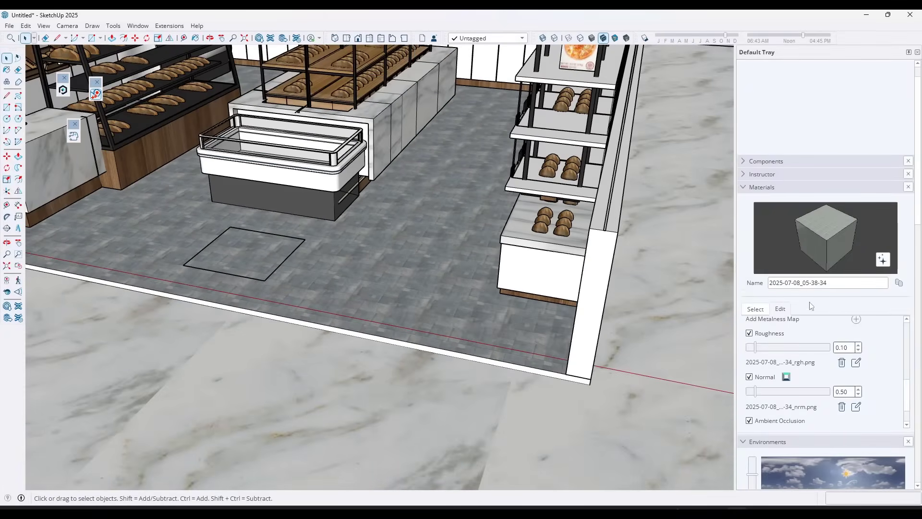
Set the slate floor material's texture size to 4' by 4'.
scroll(804, 341, up, 3)
scroll(815, 384, up, 3)
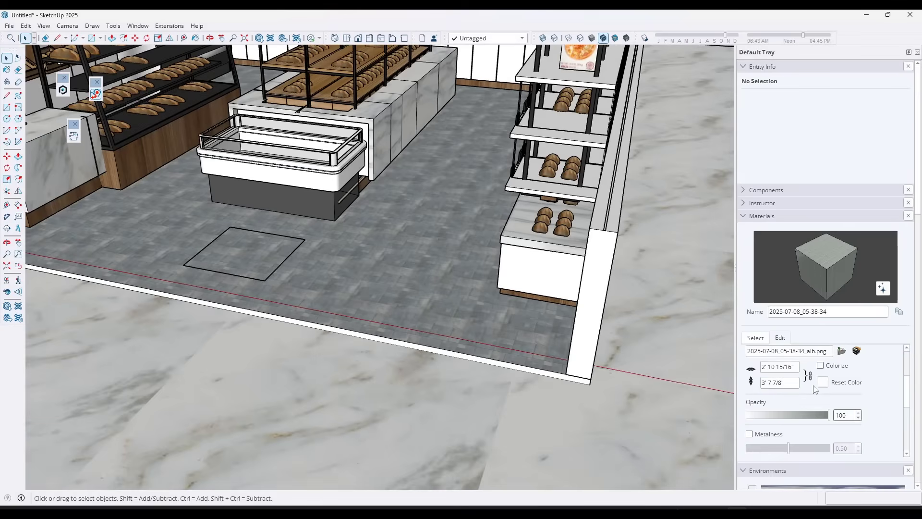
click(793, 367)
text(4)
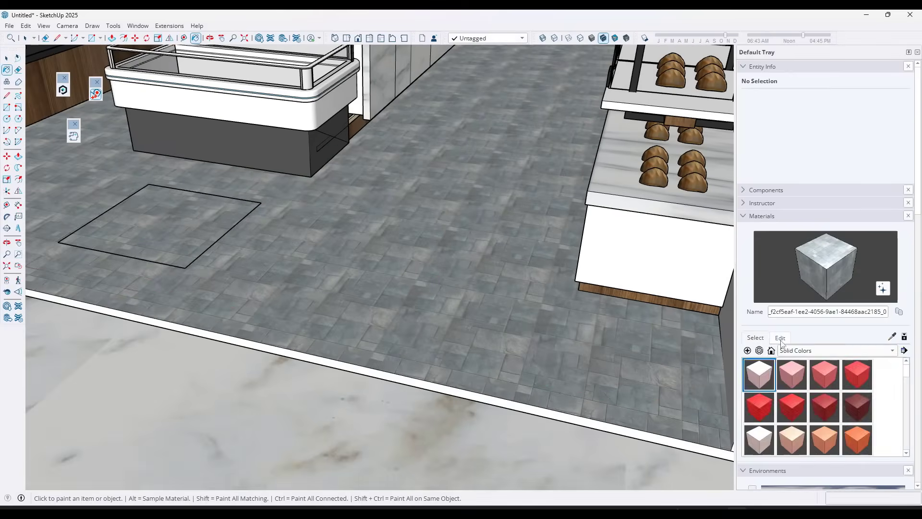
click(780, 337)
click(774, 366)
text(4)
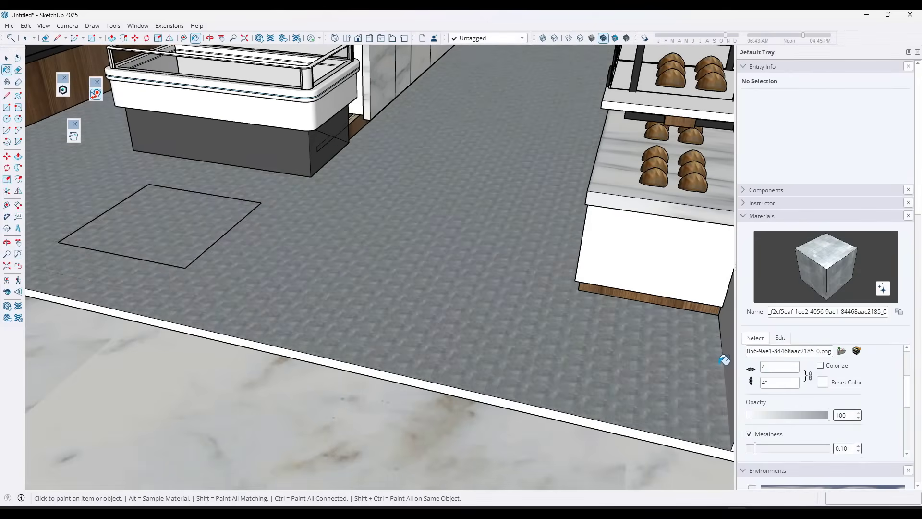
key(Return)
Examine the scale and repetition of the slate tile pattern on the bakery floor from near and far.
scroll(542, 195, down, 6)
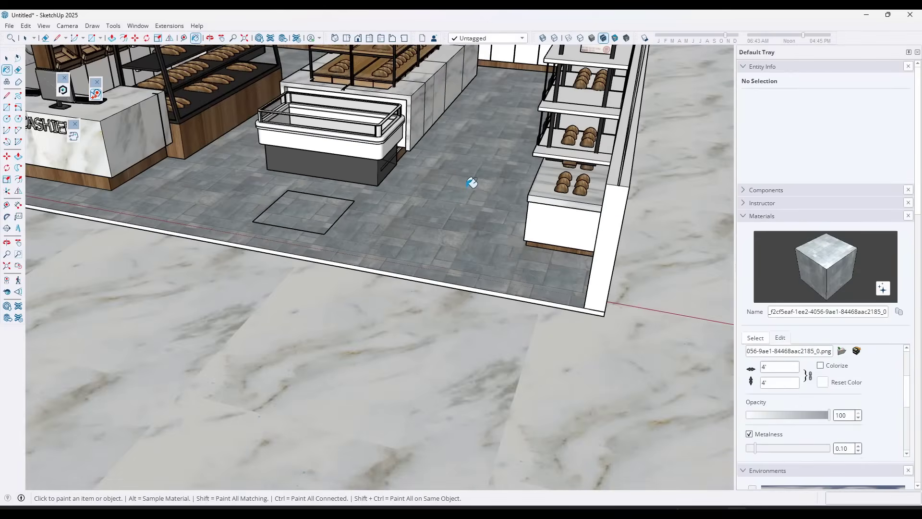
mouse_move(529, 220)
middle_down()
mouse_move(530, 299)
mouse_move(516, 210)
middle_up()
scroll(527, 249, up, 5)
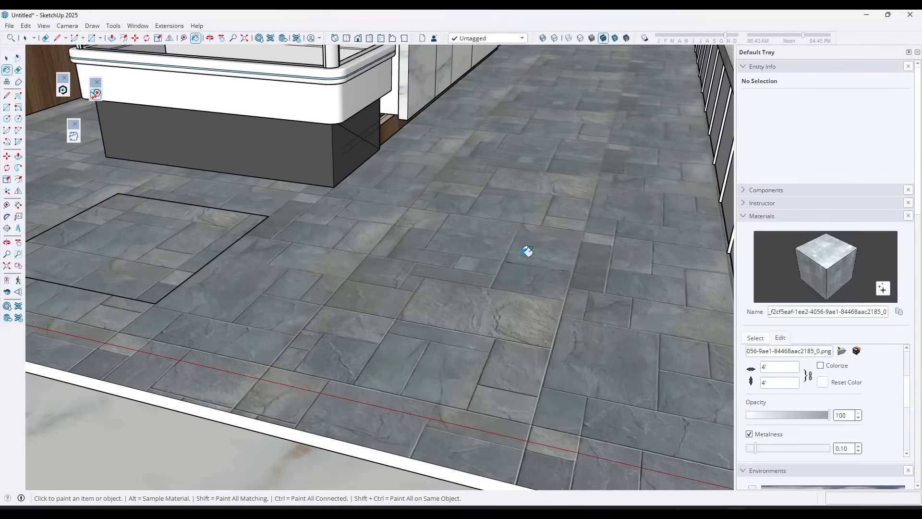
key(space)
shift+middle_drag(527, 257, 478, 330)
scroll(456, 313, down, 3)
middle_drag(430, 284, 518, 283)
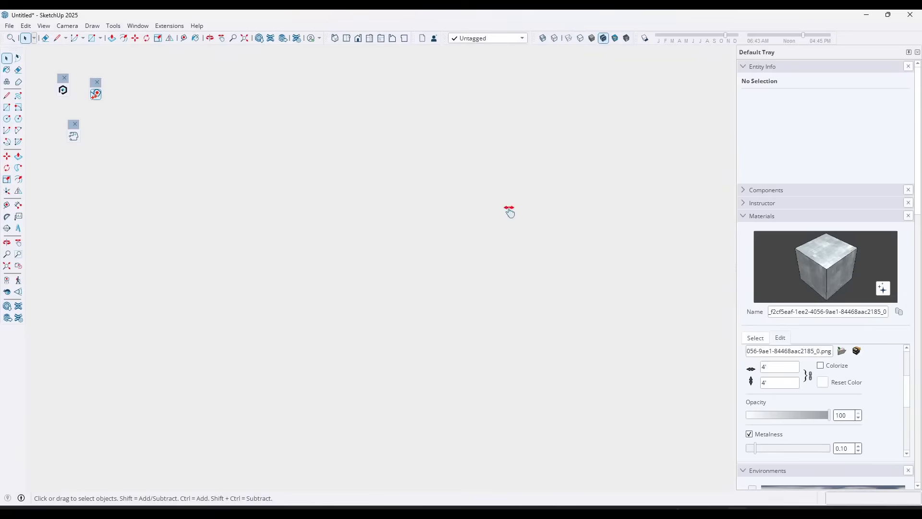
Frame the whole Louise bakery storefront in perspective and capture that region of the screen to the clipboard with Snagit.
shift+middle_drag(509, 211, 504, 101)
shift+middle_drag(487, 294, 493, 72)
scroll(483, 252, down, 2)
shift+middle_drag(480, 267, 480, 265)
middle_drag(447, 415, 484, 142)
scroll(452, 277, up, 8)
shift+middle_drag(452, 277, 462, 486)
scroll(458, 340, down, 8)
shift+middle_drag(437, 235, 347, 298)
scroll(435, 300, down, 5)
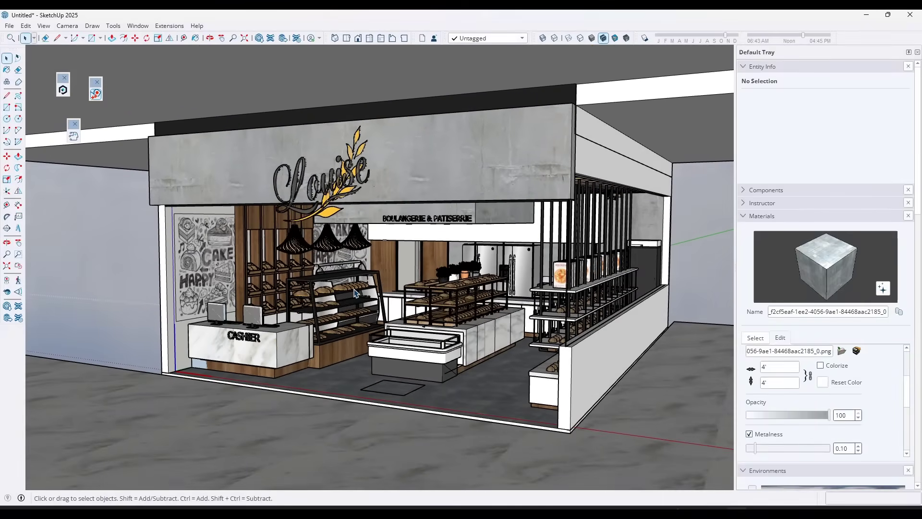
click(637, 511)
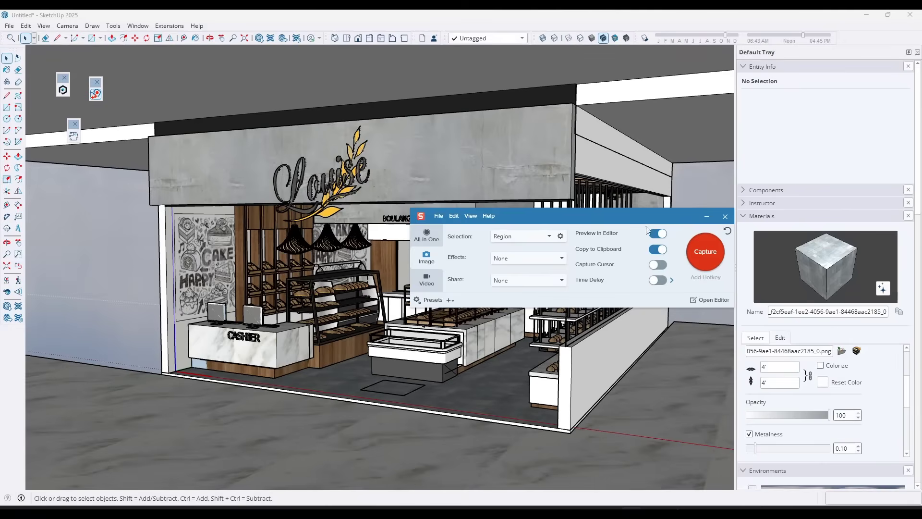
click(702, 254)
drag(129, 75, 701, 446)
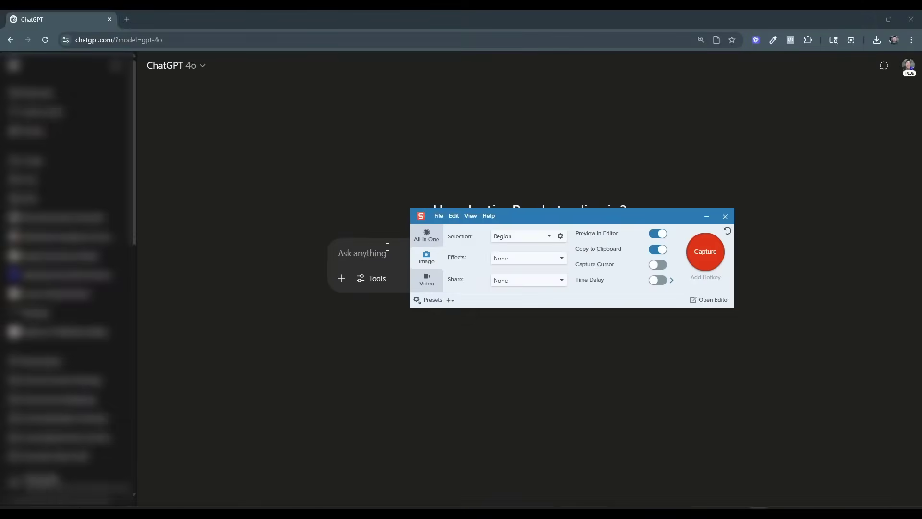
Switch to ChatGPT and send the captured storefront image with the question "Can you please help me describe the visual style of this image?".
click(388, 247)
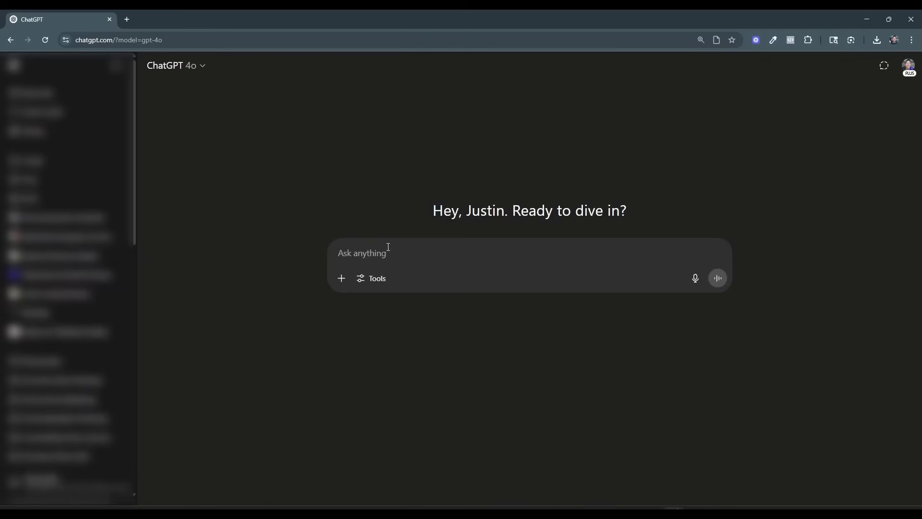
text(Can you please hel)
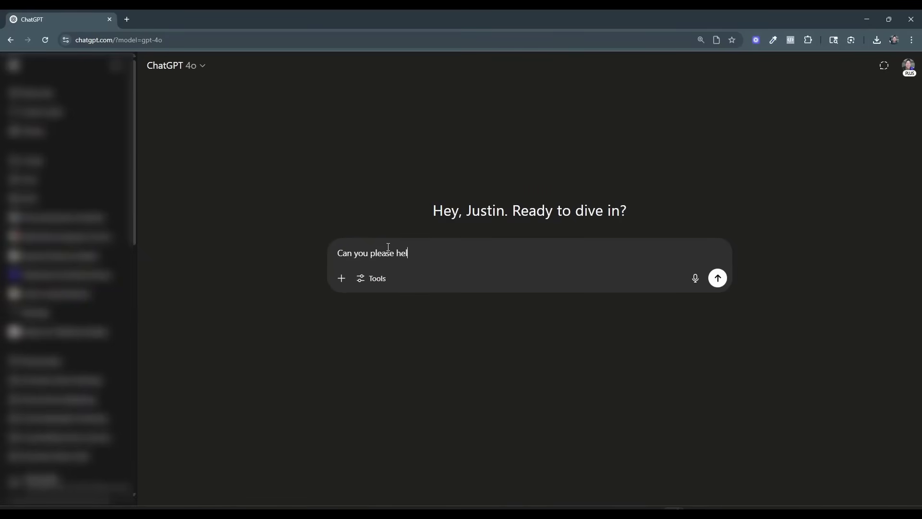
text(p me describe the visual style of this image?)
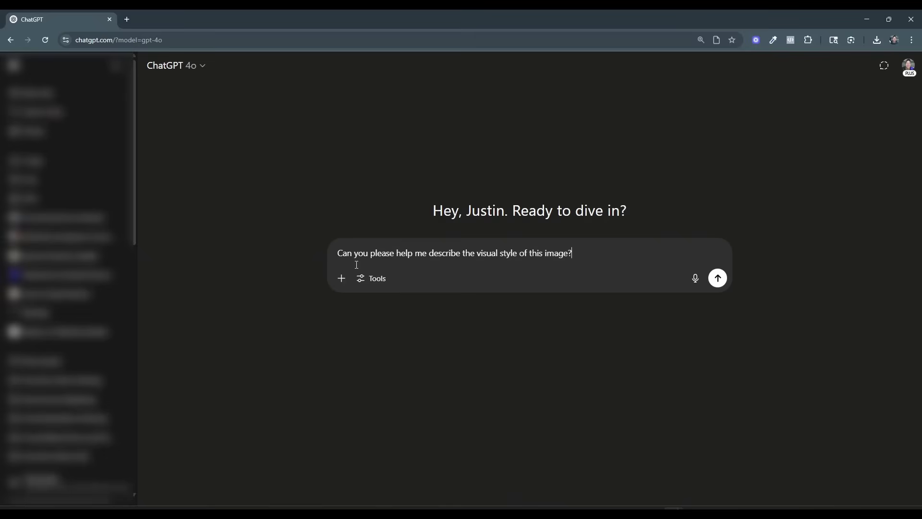
drag(340, 318, 428, 264)
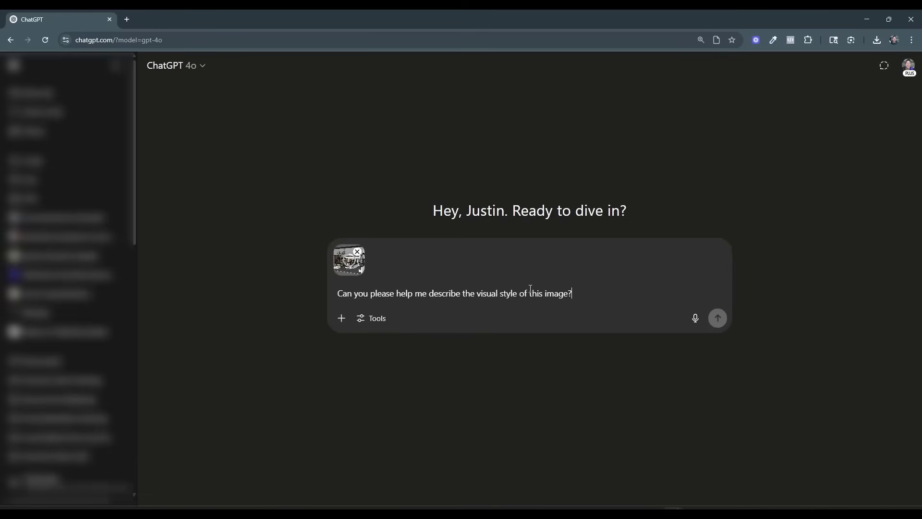
click(716, 319)
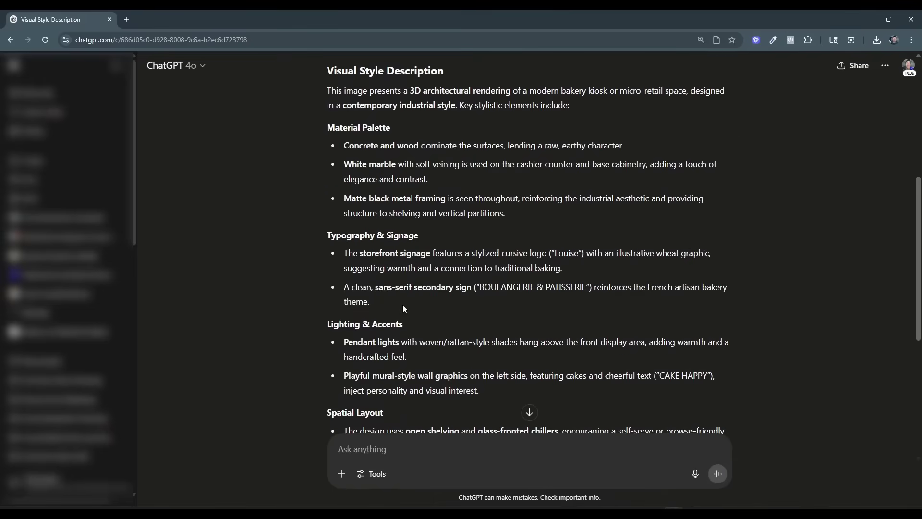
Send the request "I want to create a client pitch regarding this space - please give me a prompt that will help me generate a client pitch".
scroll(395, 233, down, 2)
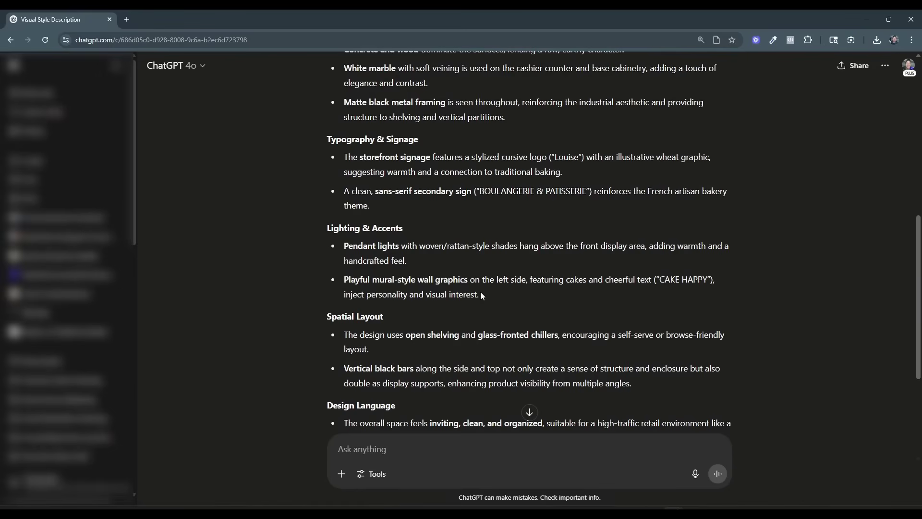
scroll(481, 295, down, 3)
scroll(529, 260, down, 1)
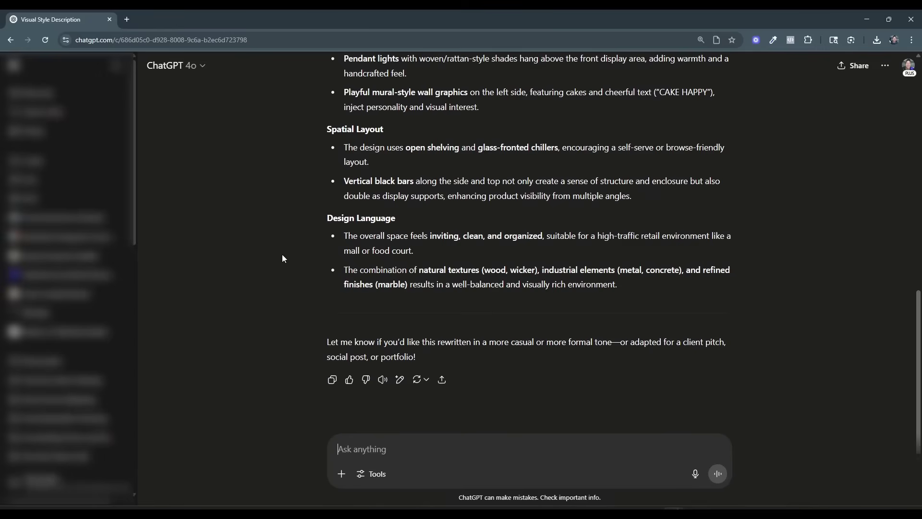
text(I want to cre)
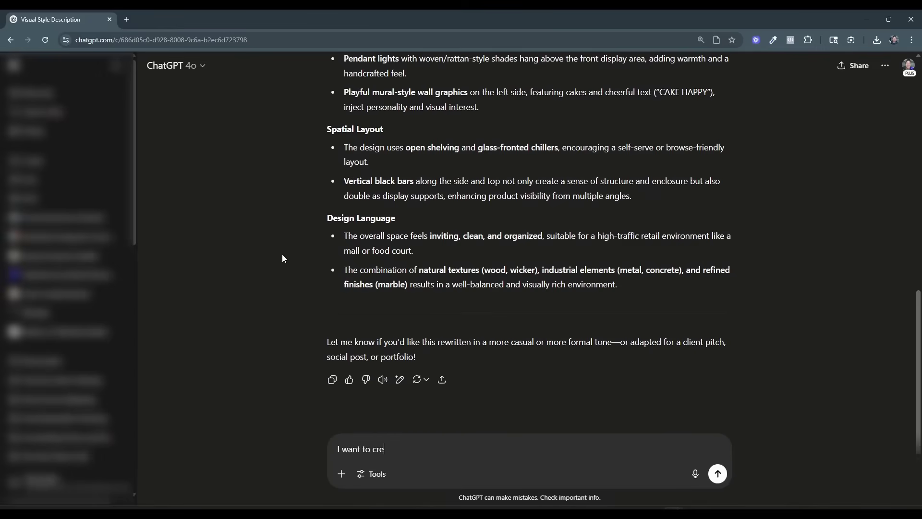
text(ate a client pitch regarding this )
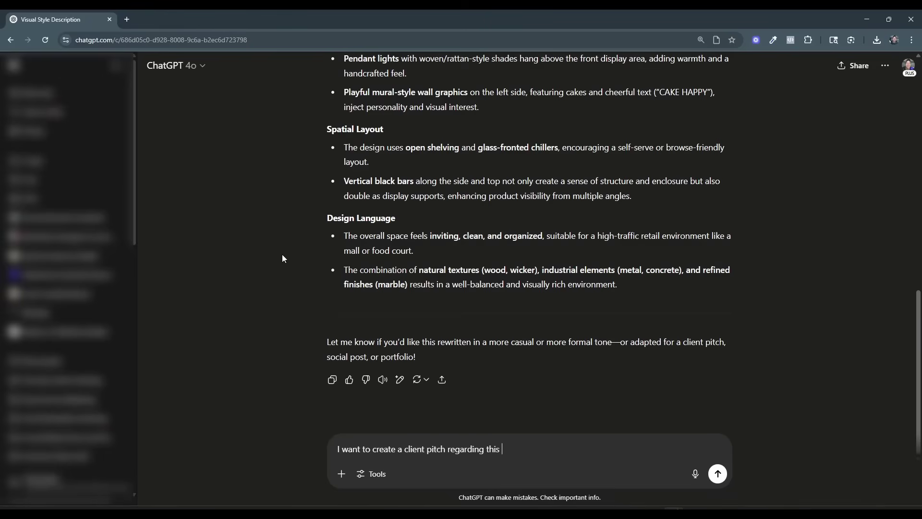
text(space -)
text(please give me a prompt that wil)
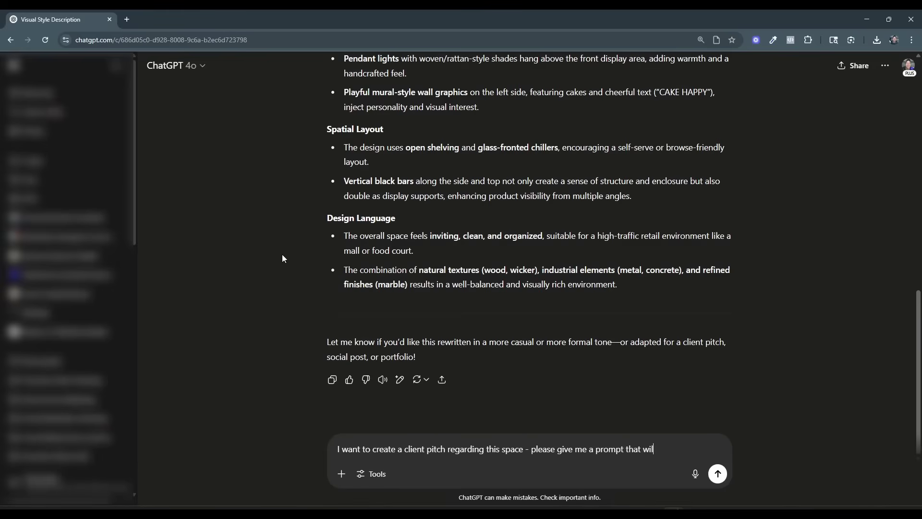
text(l help me generate a )
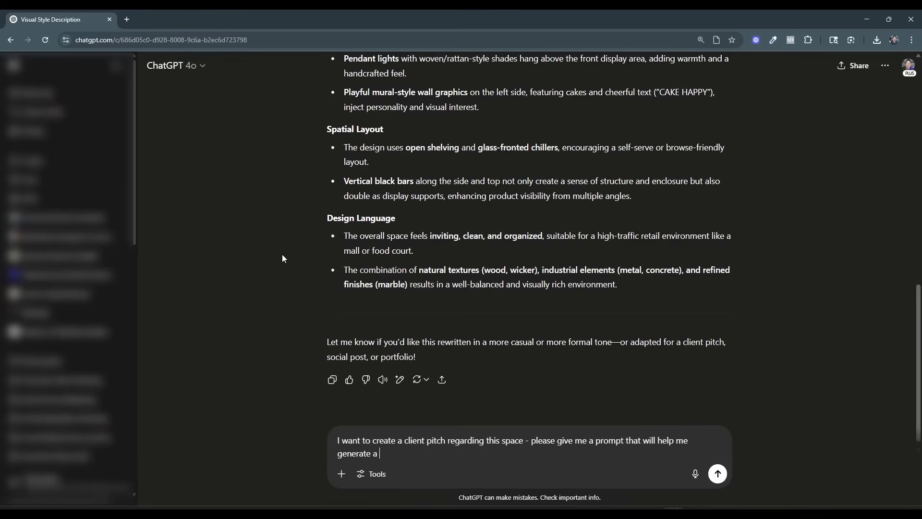
text(client pitch)
key(Return)
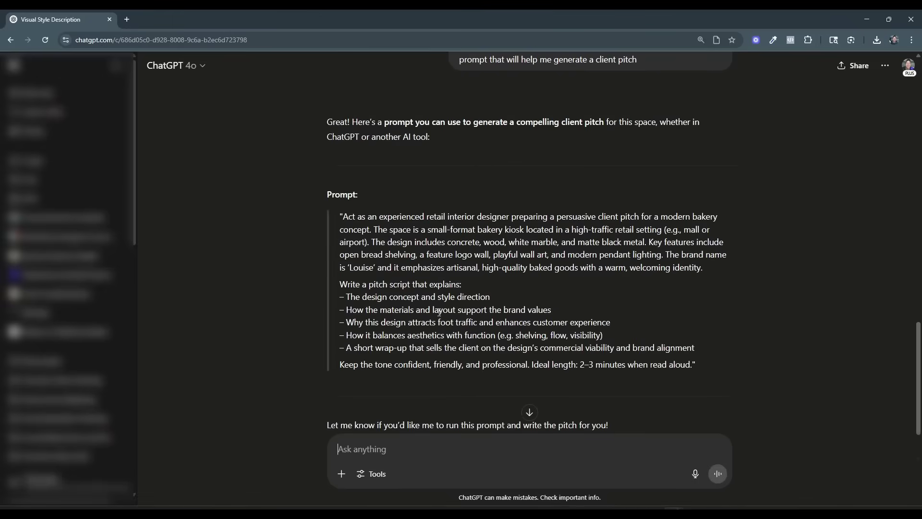
Copy the suggested client pitch prompt from the reply and submit it as a new message in the same chat.
drag(696, 366, 344, 217)
right_click(344, 217)
click(376, 228)
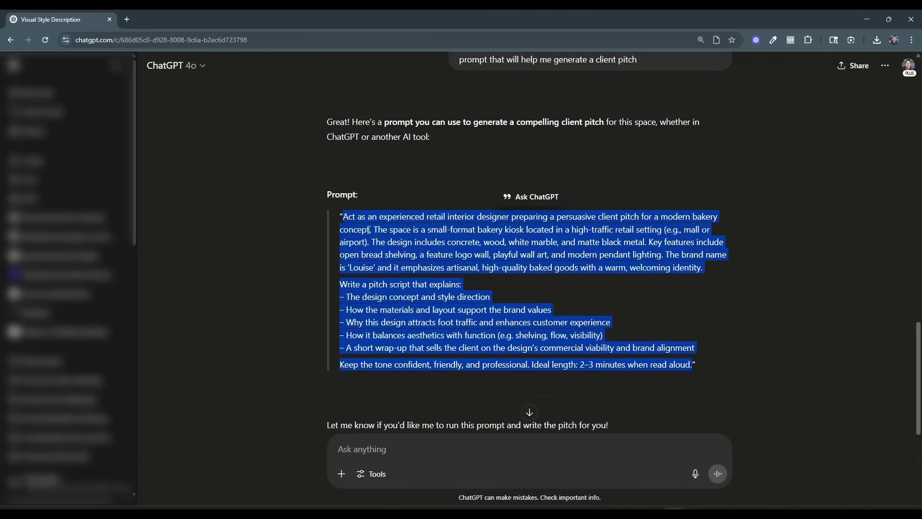
click(405, 451)
key(ctrl+v)
key(Return)
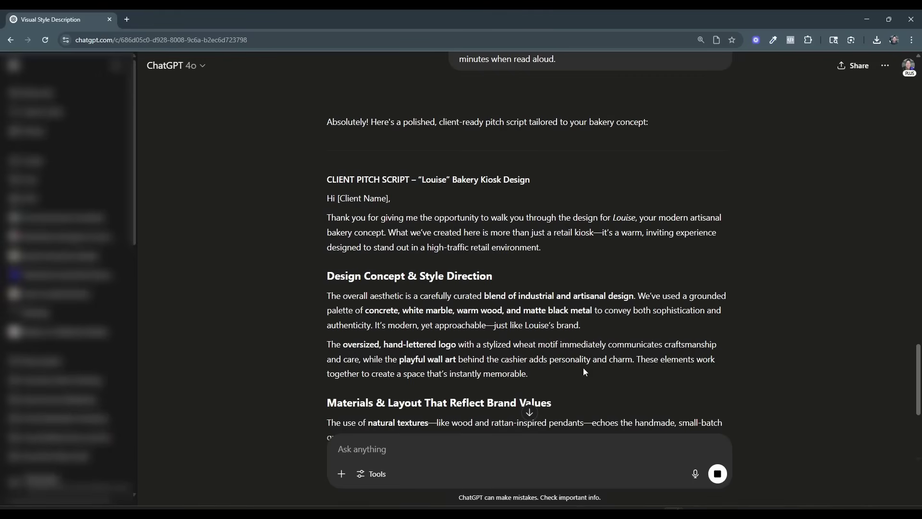
Read through the sections of the client pitch script for the Louise bakery kiosk and view the available tools, including deep research.
scroll(546, 267, down, 2)
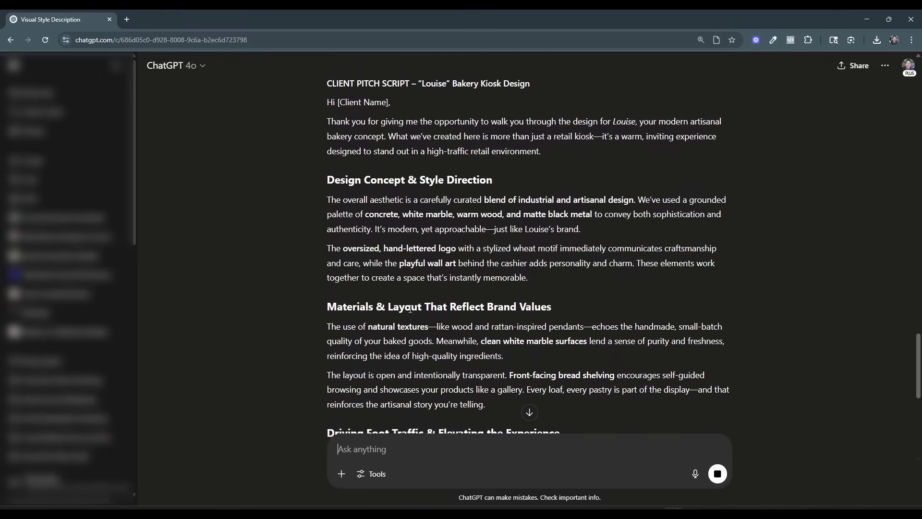
scroll(530, 408, down, 2)
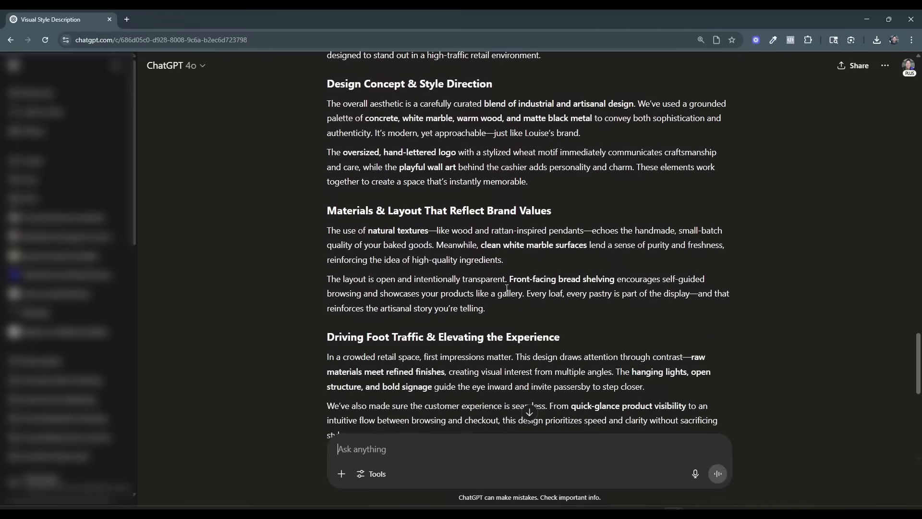
scroll(506, 288, up, 1)
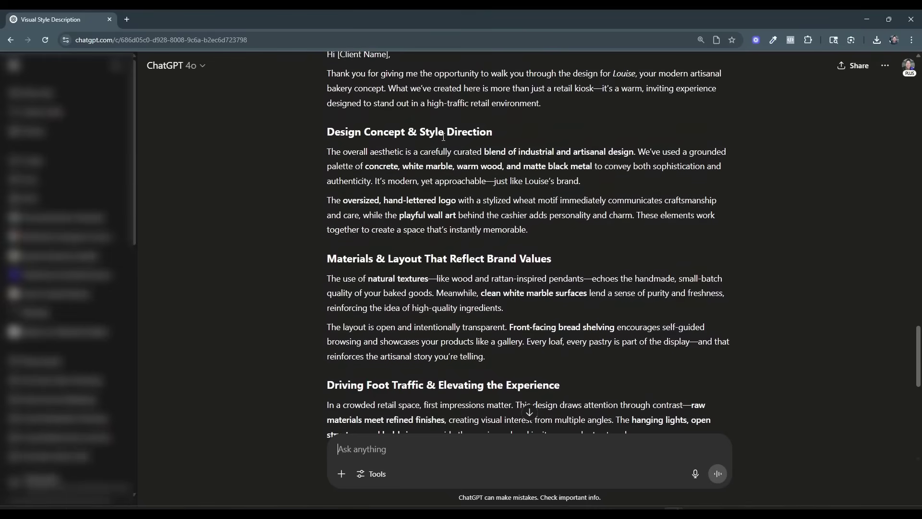
scroll(443, 137, down, 2)
scroll(494, 207, down, 3)
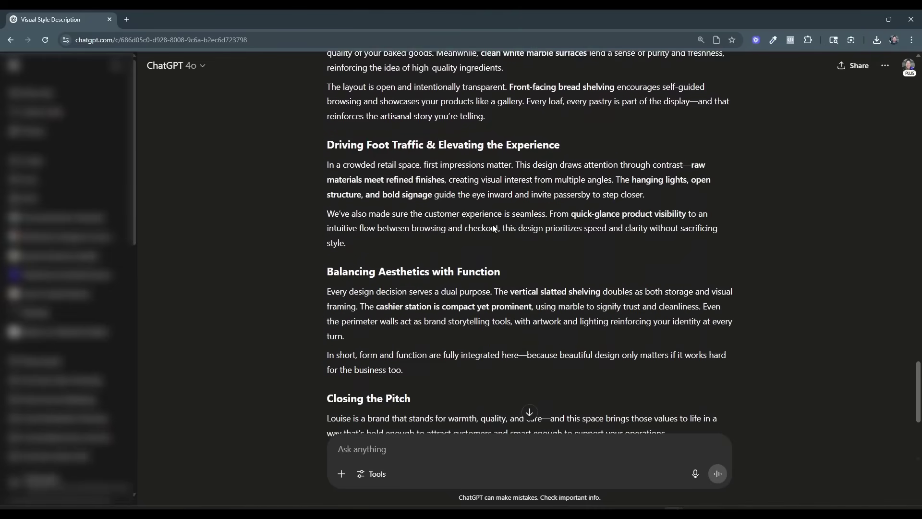
scroll(494, 228, down, 3)
scroll(546, 212, up, 1)
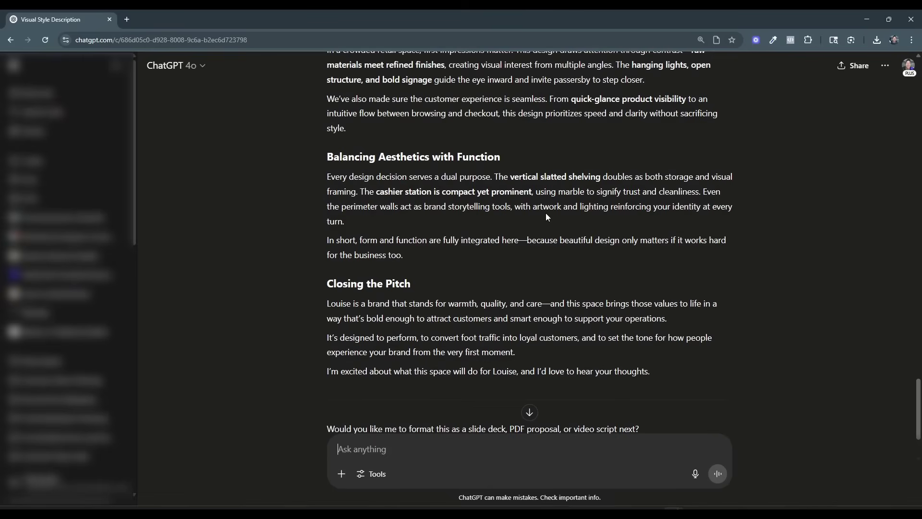
scroll(549, 214, down, 2)
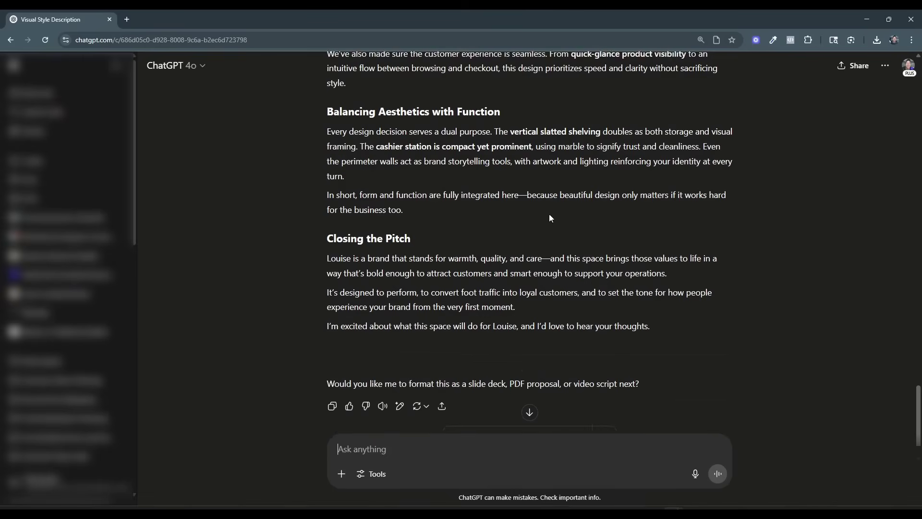
scroll(554, 214, up, 2)
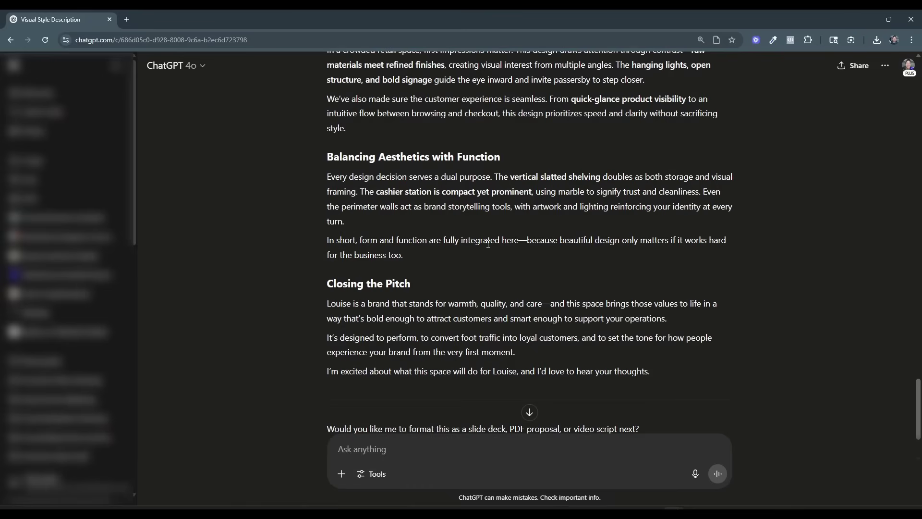
click(371, 474)
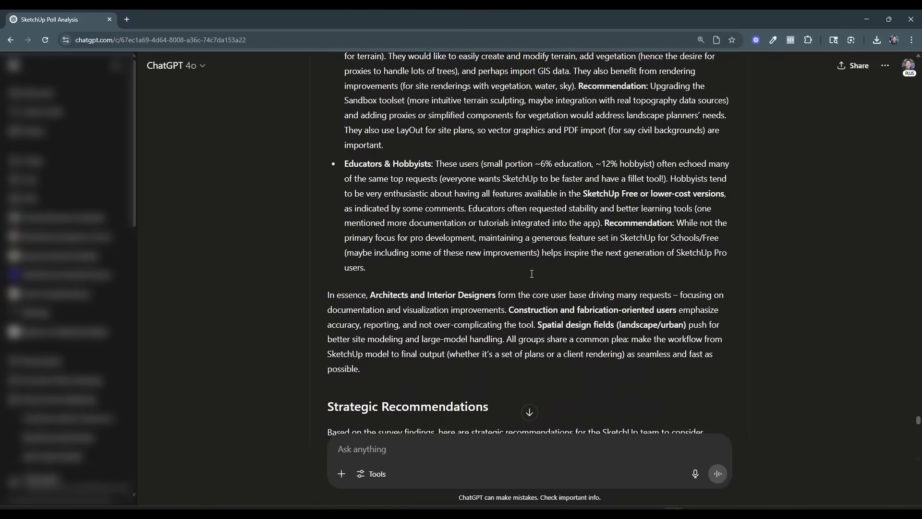
Look back through the SketchUp Poll Analysis report's charts and sections, up to the clarifying questions that precede it.
scroll(530, 271, up, 15)
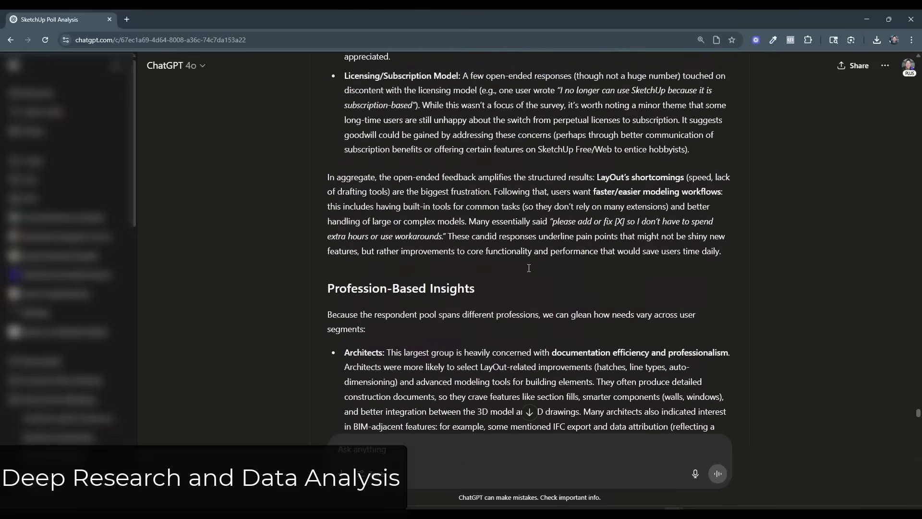
scroll(529, 267, up, 15)
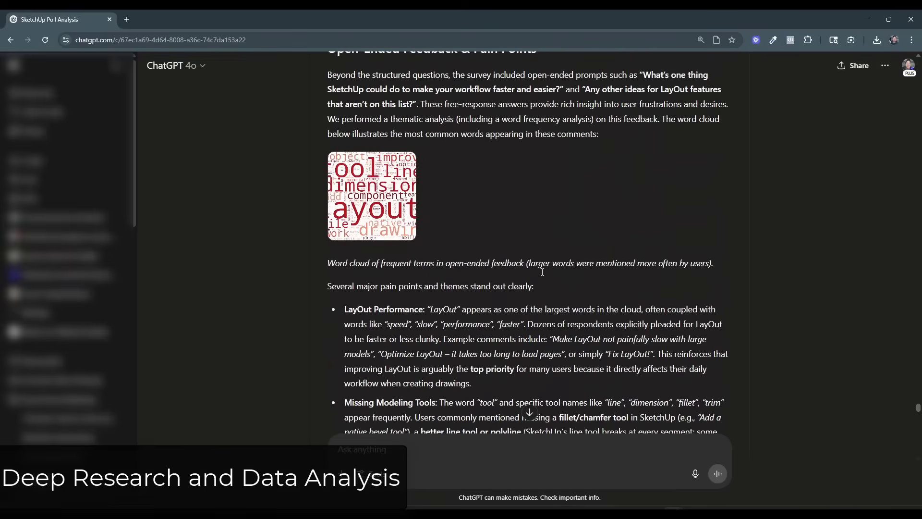
scroll(542, 272, up, 20)
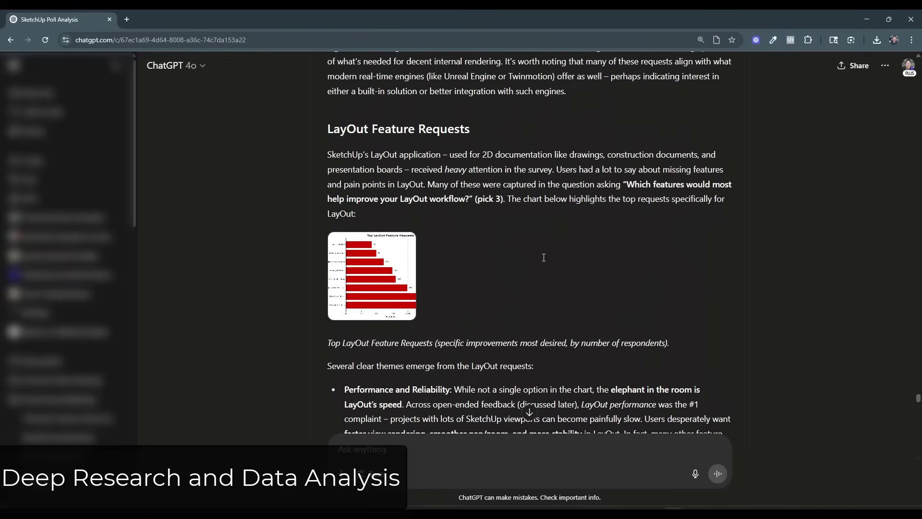
scroll(542, 255, up, 20)
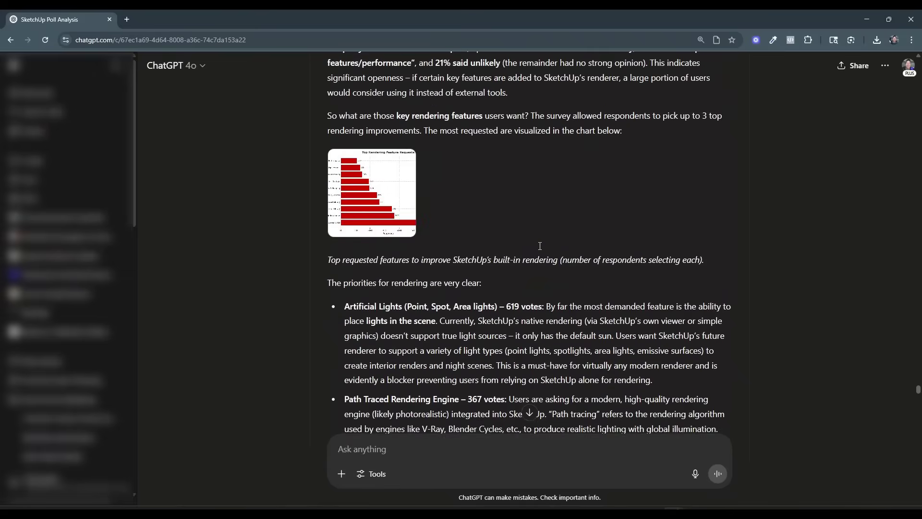
scroll(540, 245, up, 20)
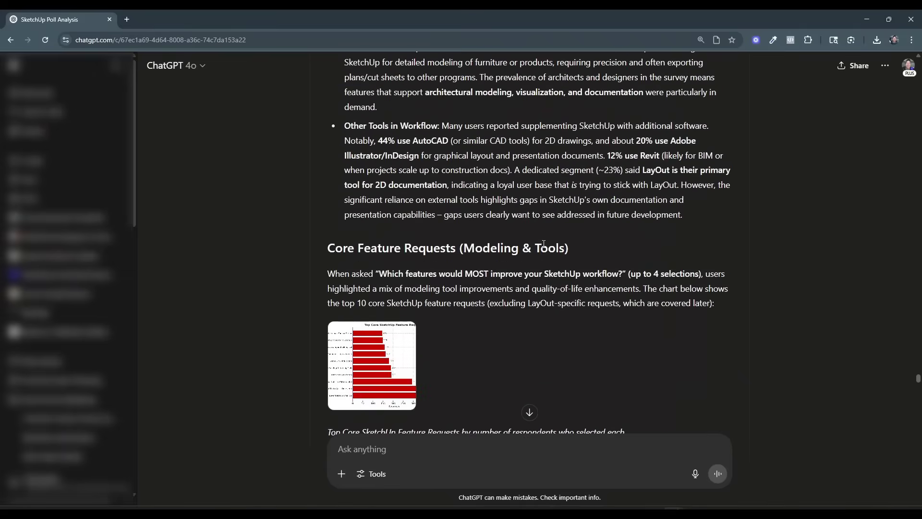
scroll(543, 244, up, 20)
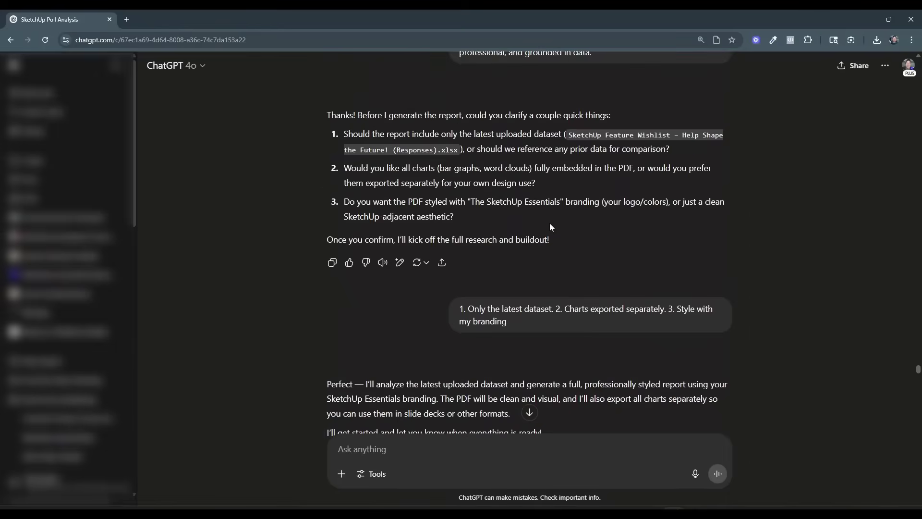
Examine the SketchUp Feature Wishlist Survey Report from its executive summary and industry profile through the core feature requests.
scroll(549, 224, down, 5)
scroll(548, 225, down, 1)
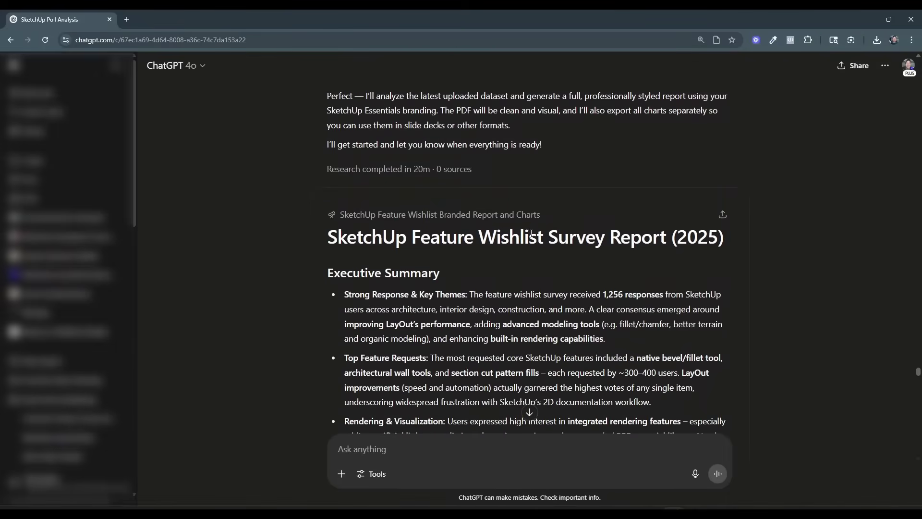
scroll(545, 286, down, 2)
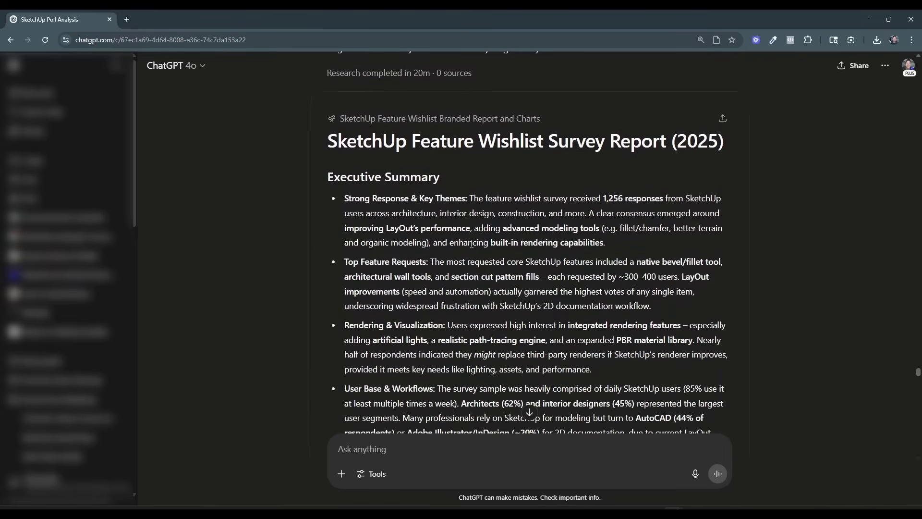
scroll(483, 247, down, 4)
scroll(484, 245, down, 7)
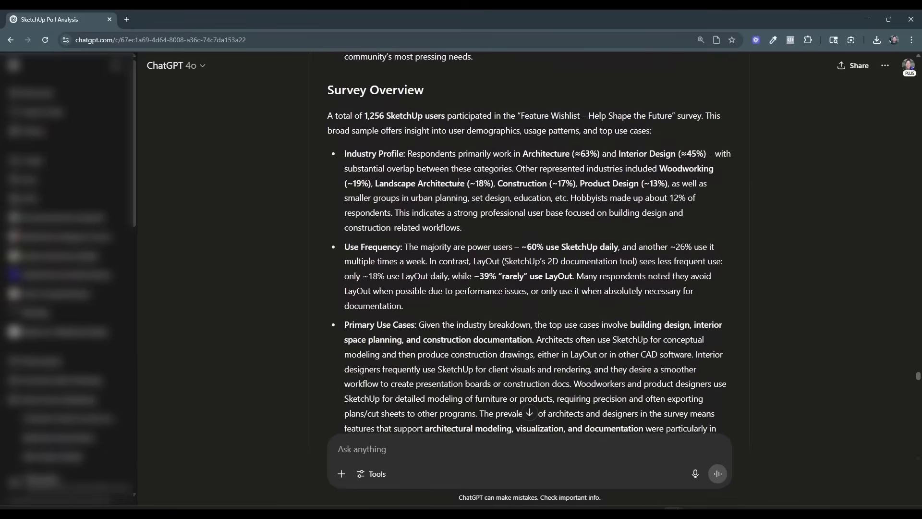
drag(348, 154, 539, 201)
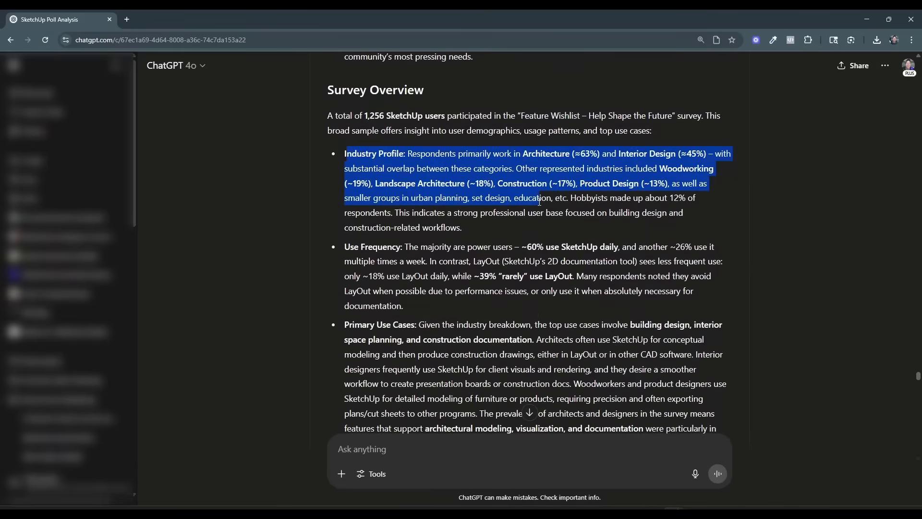
click(523, 221)
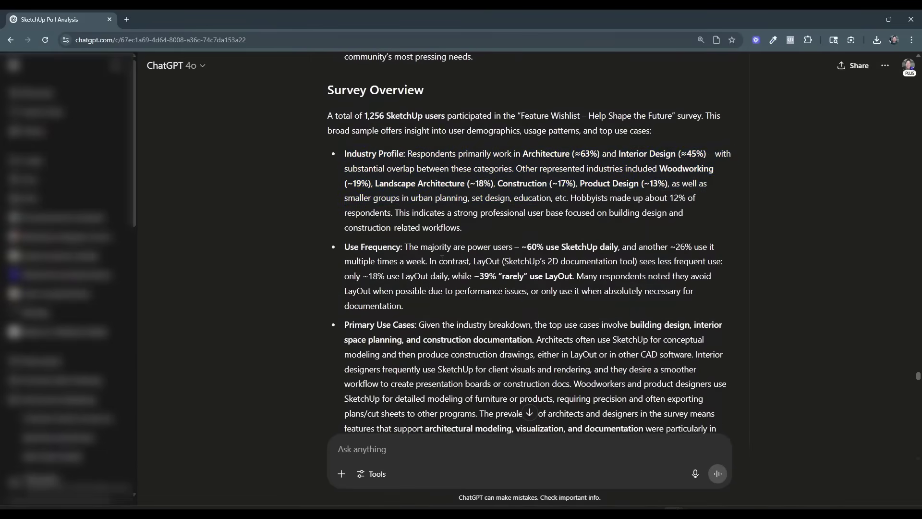
scroll(442, 259, down, 10)
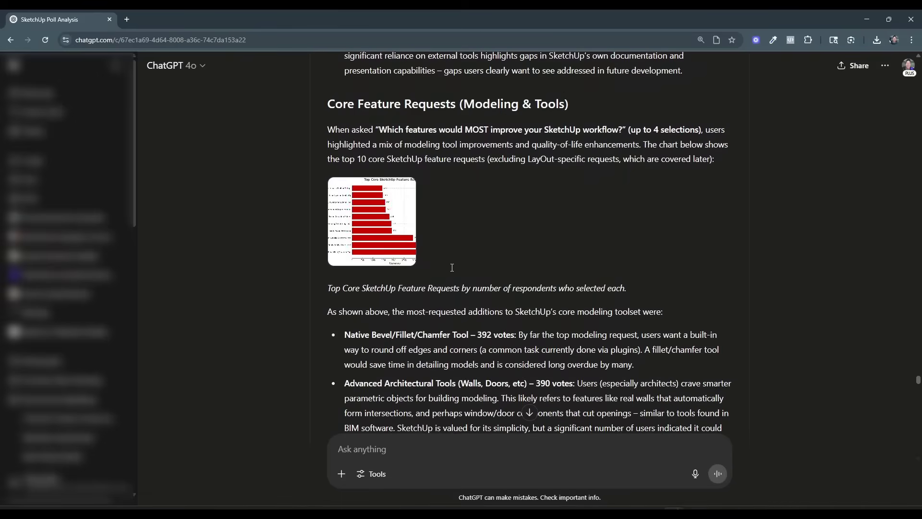
scroll(451, 267, down, 4)
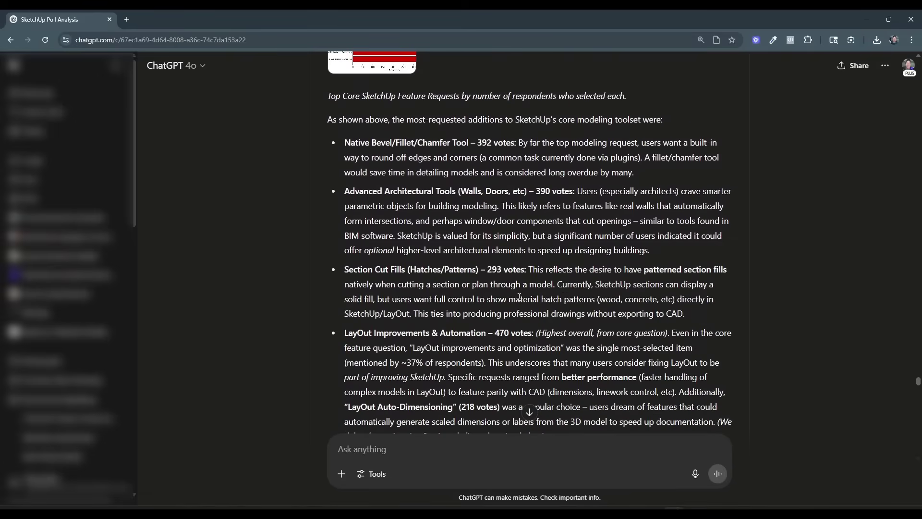
Read on through the survey report's core feature requests, rendering feature requests and LayOut feature requests.
scroll(567, 279, down, 1)
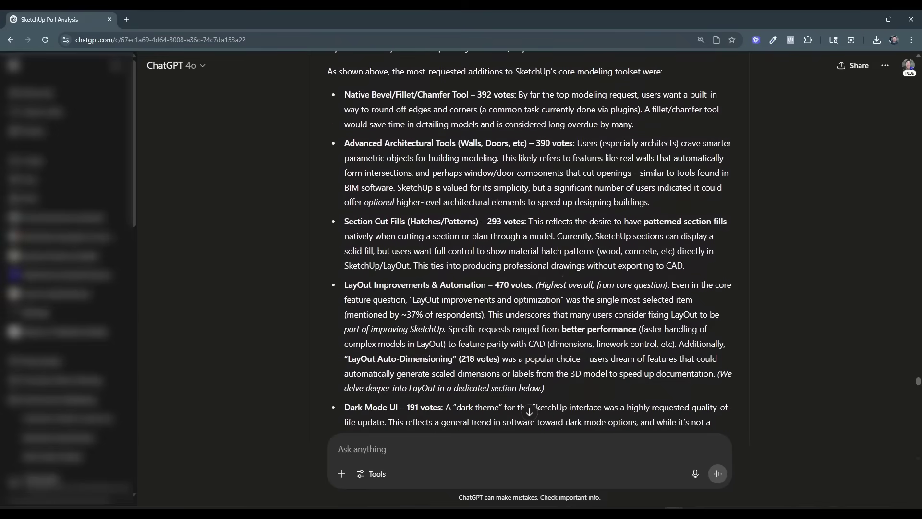
scroll(559, 278, down, 14)
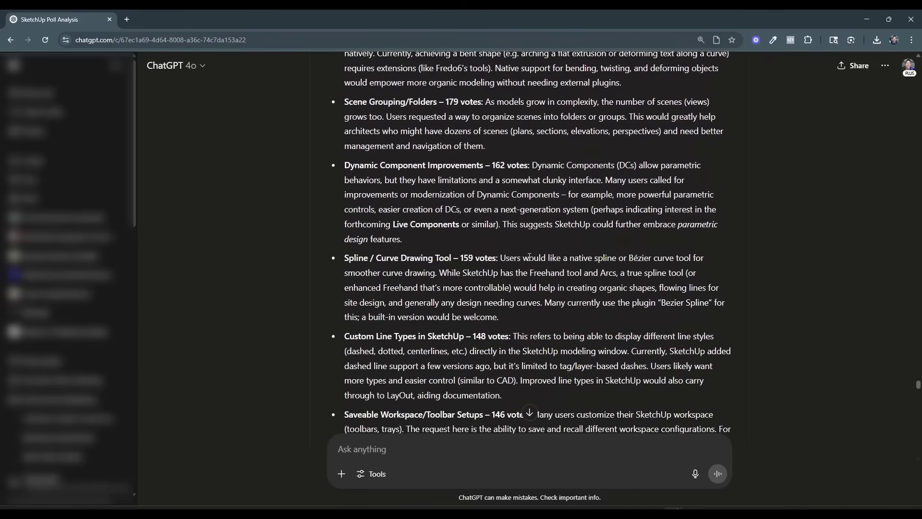
scroll(525, 257, down, 4)
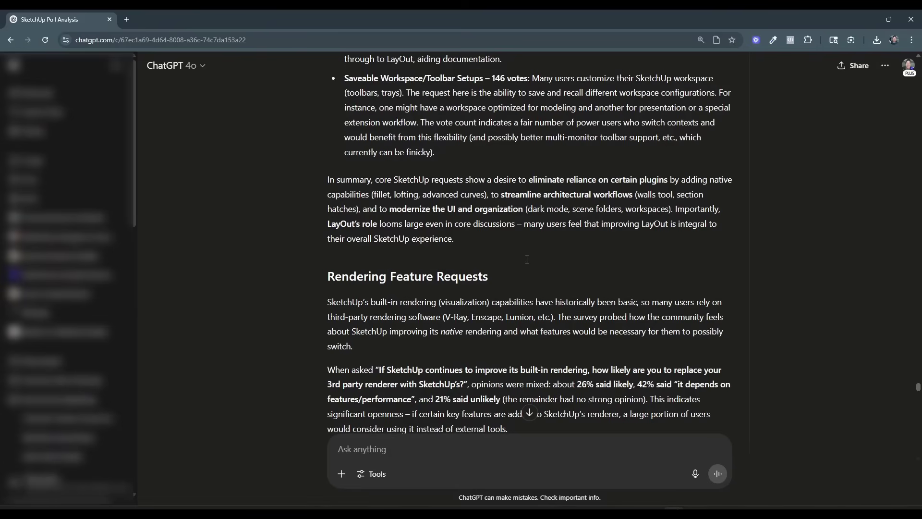
scroll(528, 254, down, 5)
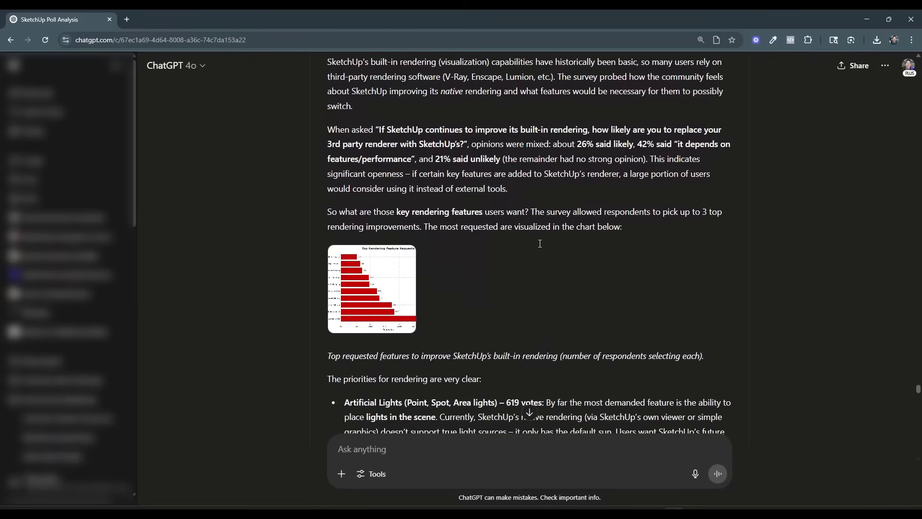
scroll(429, 273, down, 8)
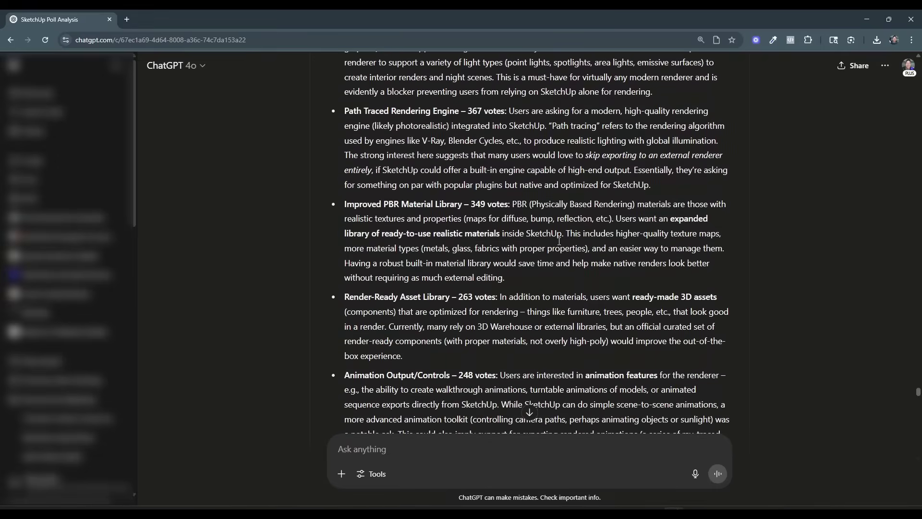
scroll(559, 241, down, 4)
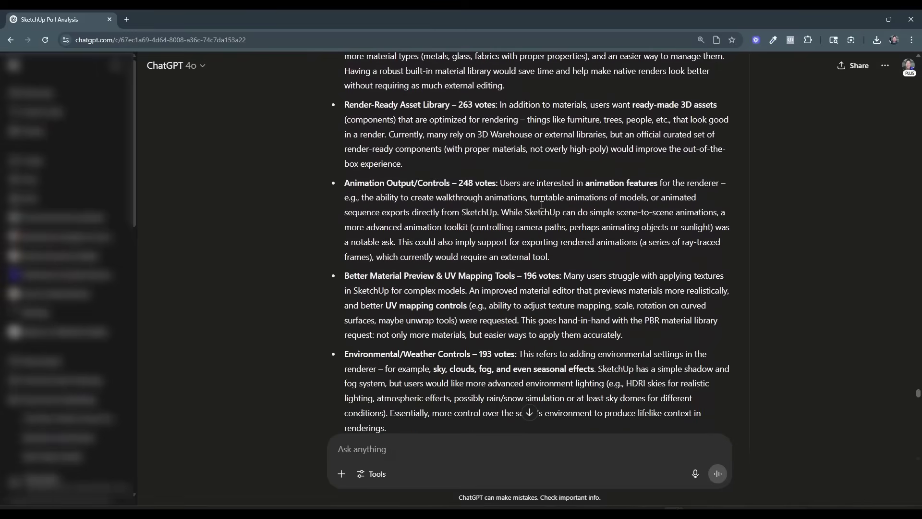
scroll(493, 230, down, 1)
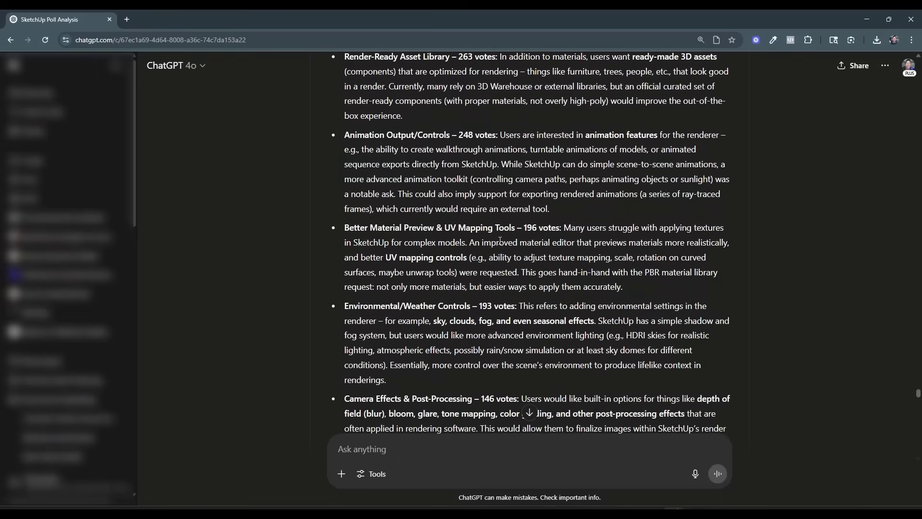
scroll(570, 130, down, 6)
scroll(579, 293, down, 15)
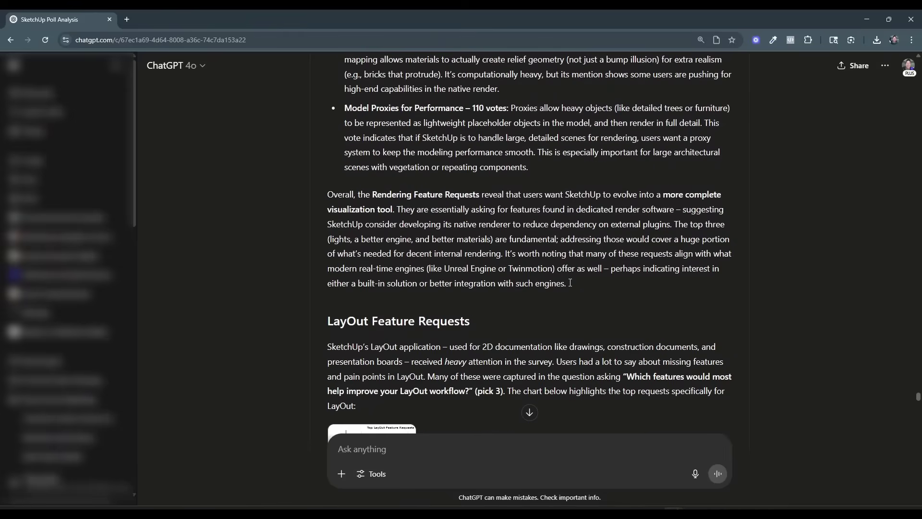
scroll(539, 278, down, 5)
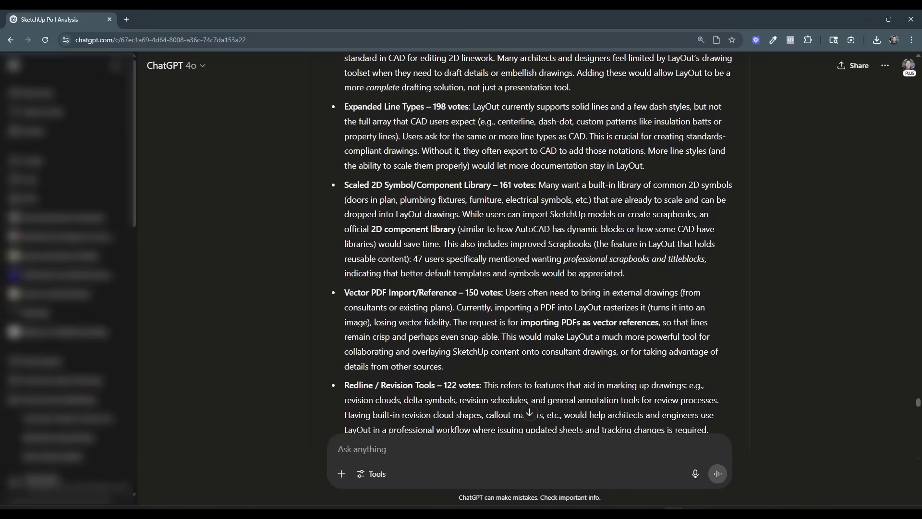
scroll(512, 267, down, 2)
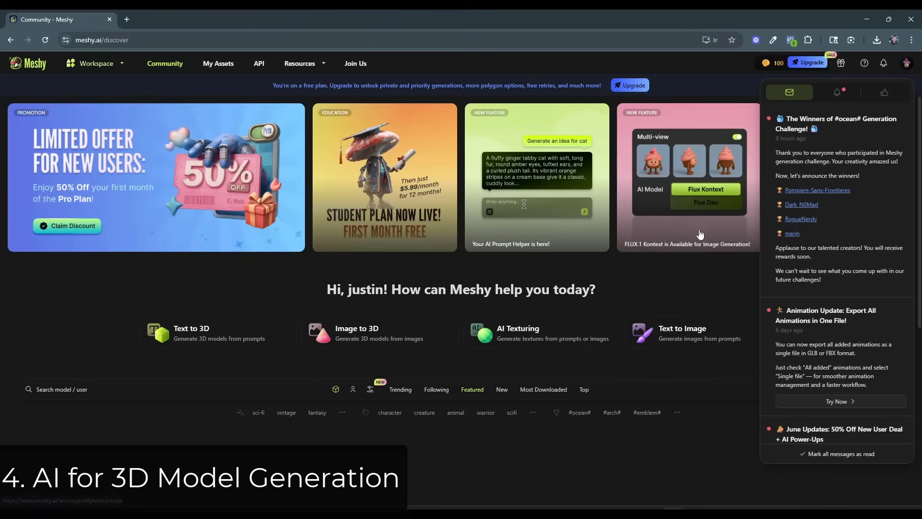
Switch to Meshy and open the first Modern Farmhouse Retreat model from the account's own assets.
scroll(678, 216, down, 3)
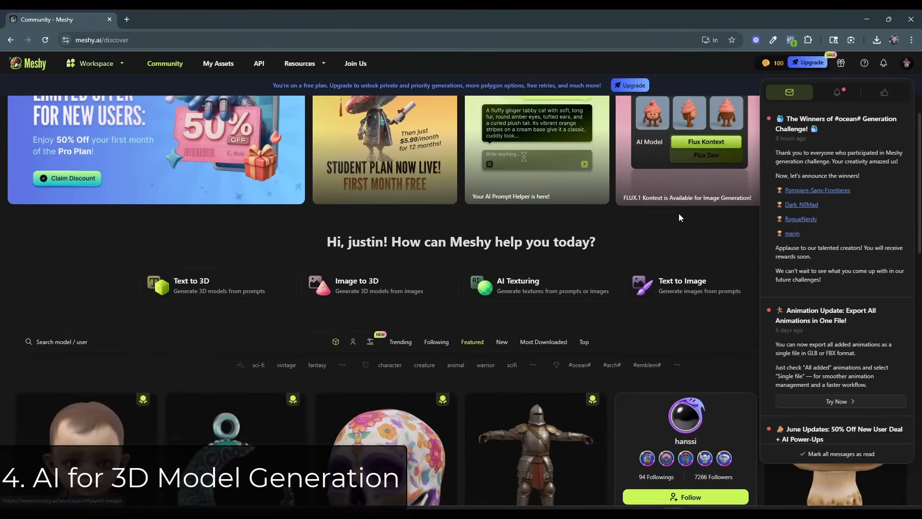
scroll(678, 217, up, 3)
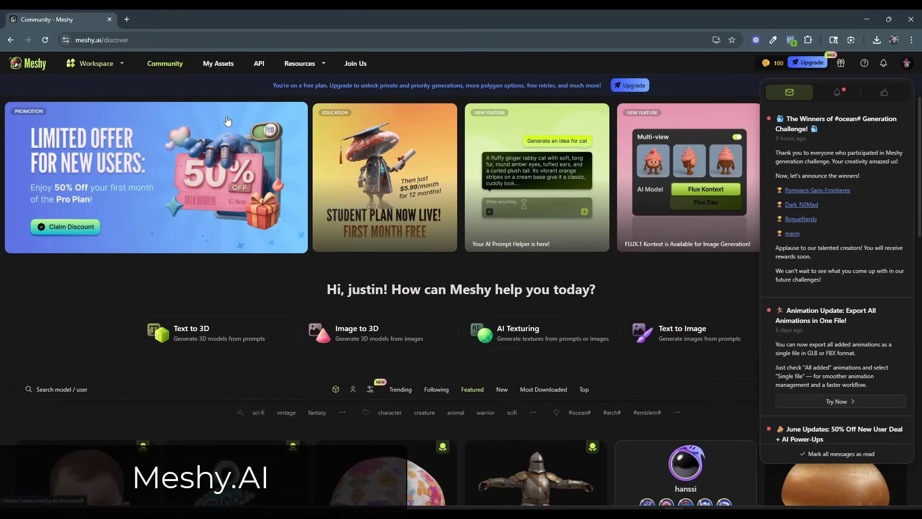
click(218, 63)
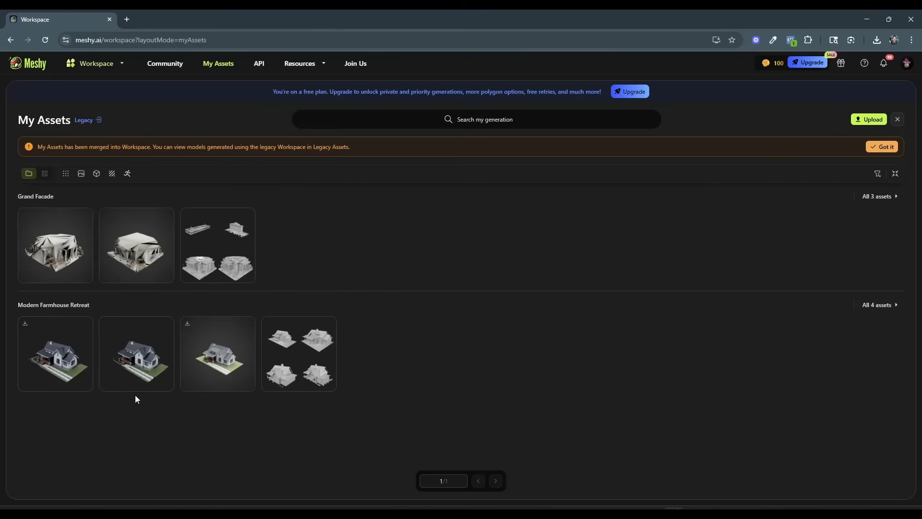
click(53, 355)
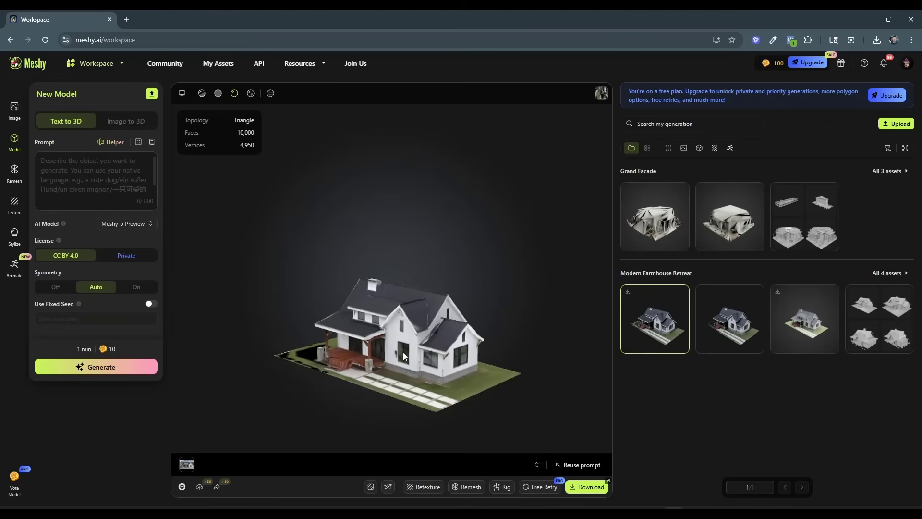
Inspect the farmhouse model's porch, roof and walls from several angles and compare it with the farmhouse images in Midjourney.
drag(403, 353, 475, 347)
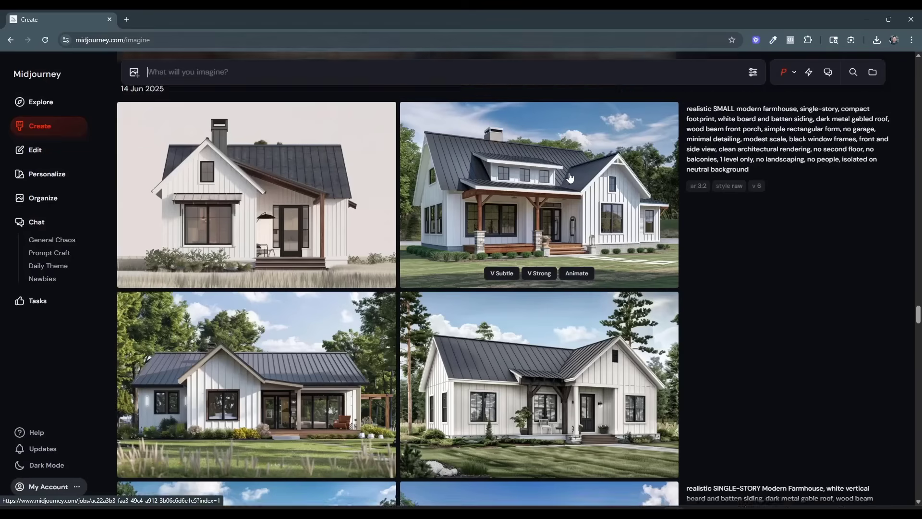
scroll(570, 178, up, 1)
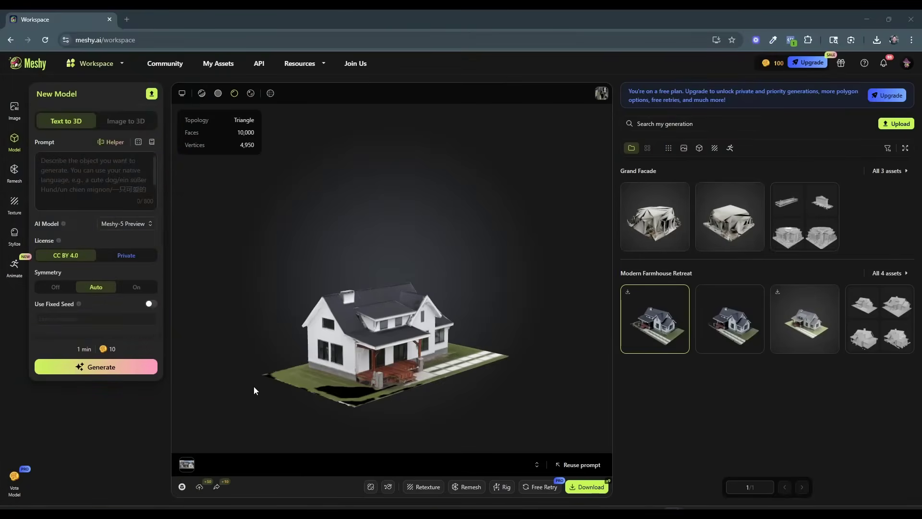
scroll(396, 407, up, 3)
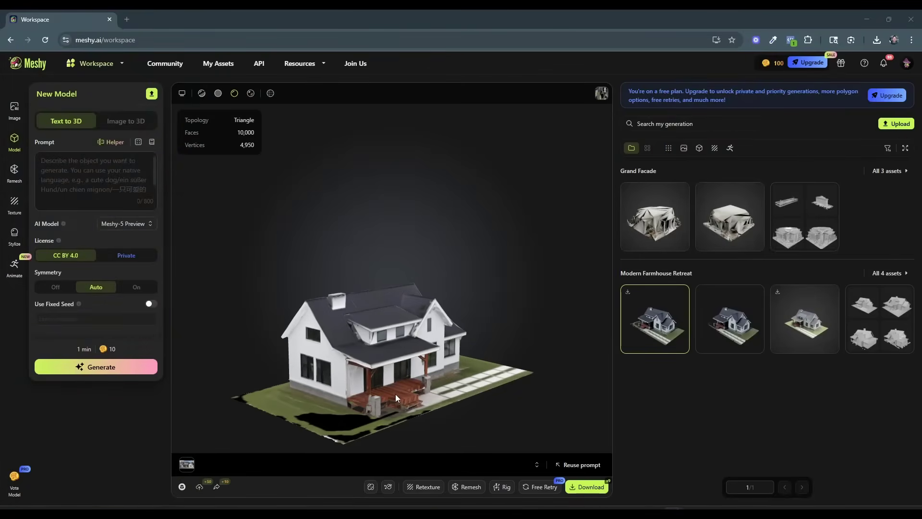
drag(395, 394, 370, 404)
scroll(370, 405, up, 2)
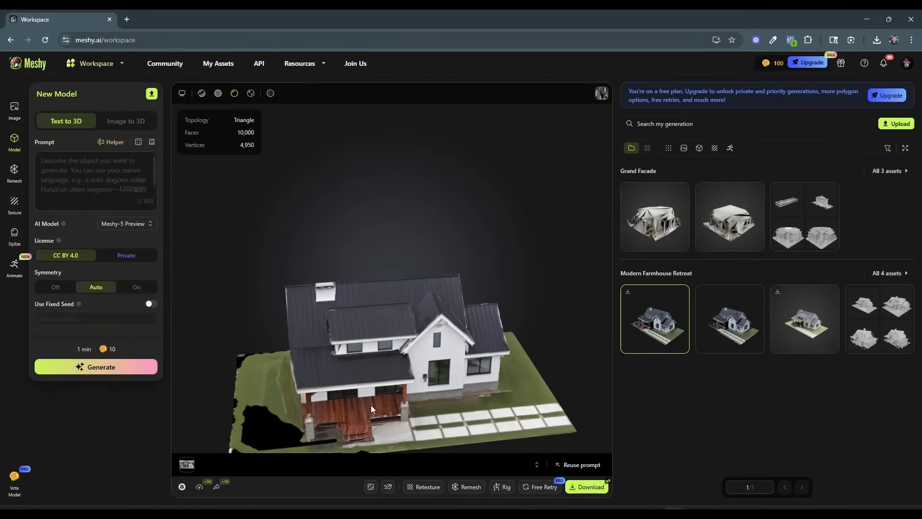
right_drag(371, 405, 403, 265)
scroll(403, 268, up, 3)
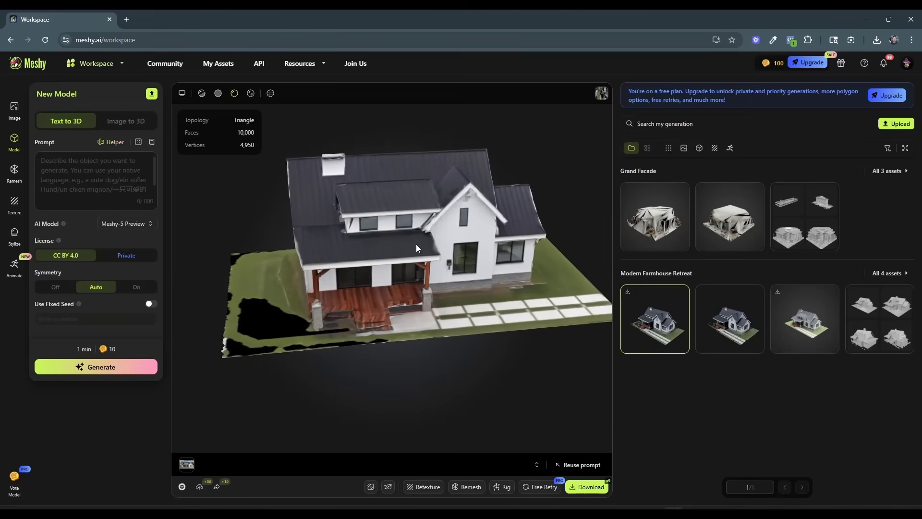
scroll(409, 271, down, 2)
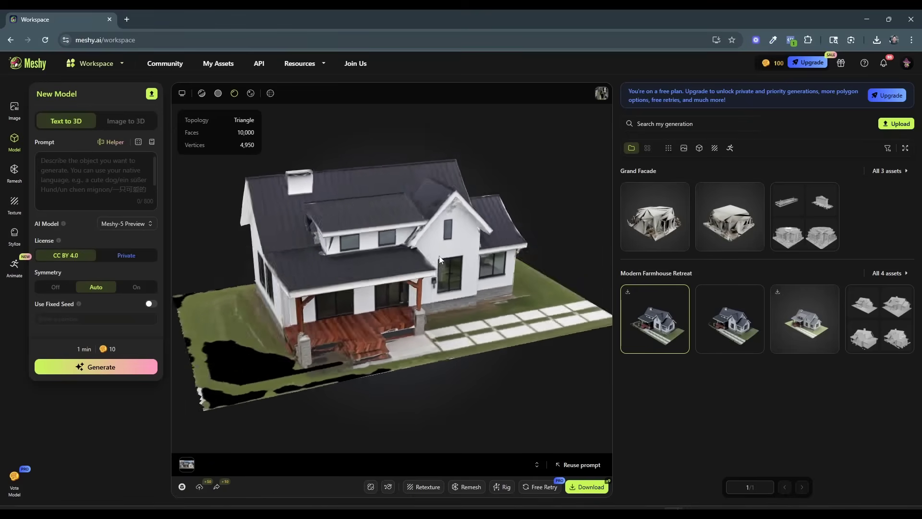
drag(409, 271, 436, 298)
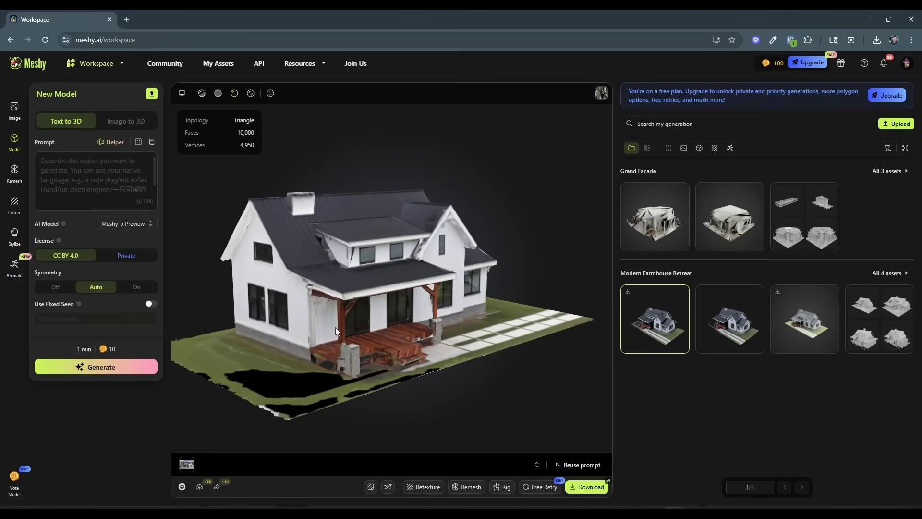
drag(335, 327, 363, 320)
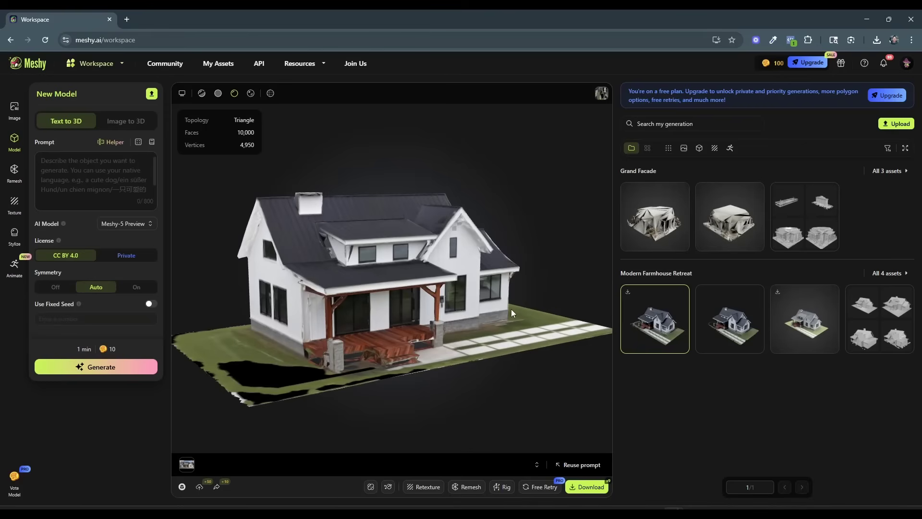
drag(395, 323, 402, 323)
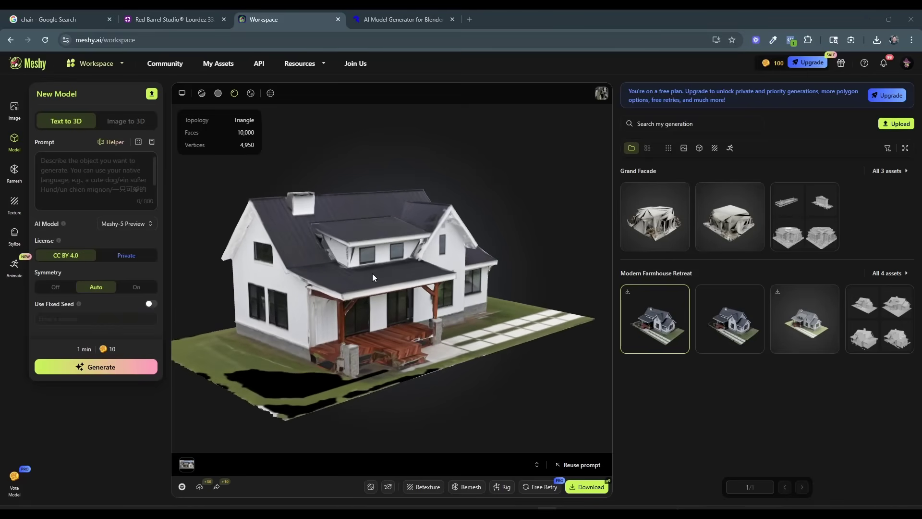
drag(373, 273, 367, 282)
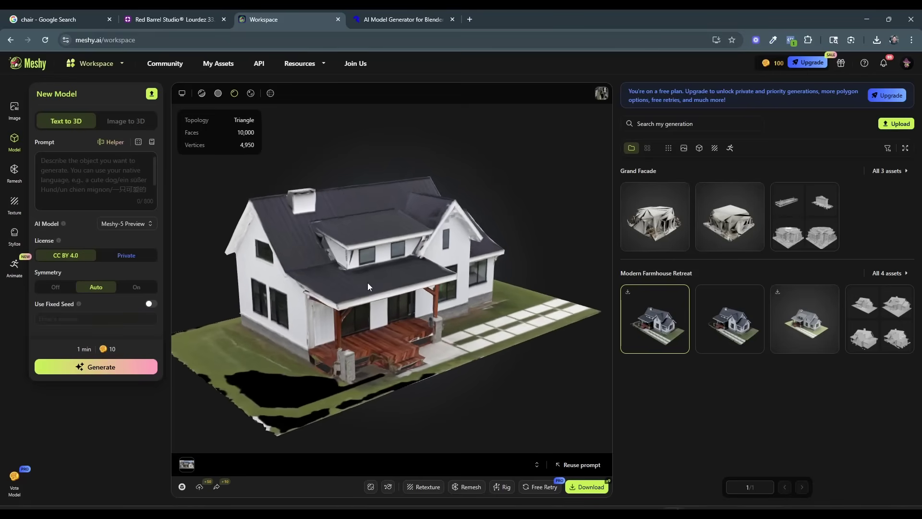
Set the new Meshy model to Image to 3D and capture the Lourdez armchair from its Wayfair product photo as a screenshot region.
click(117, 124)
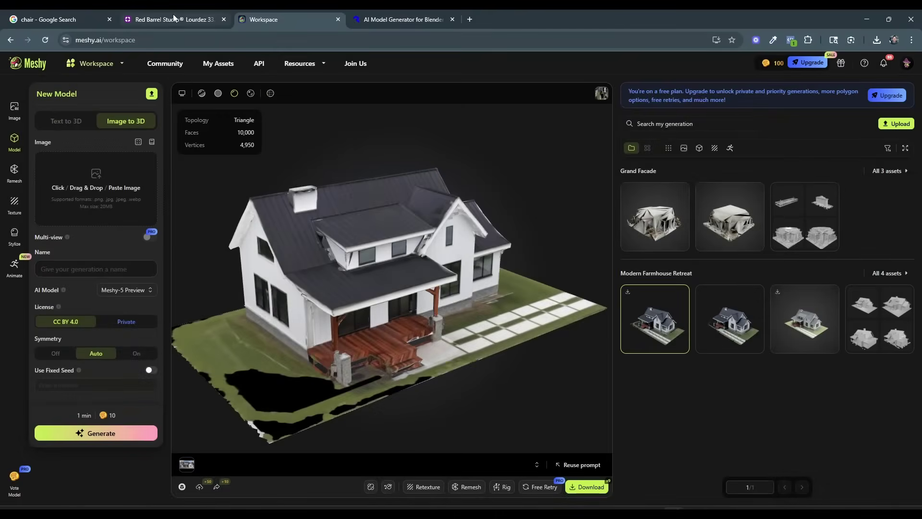
click(185, 19)
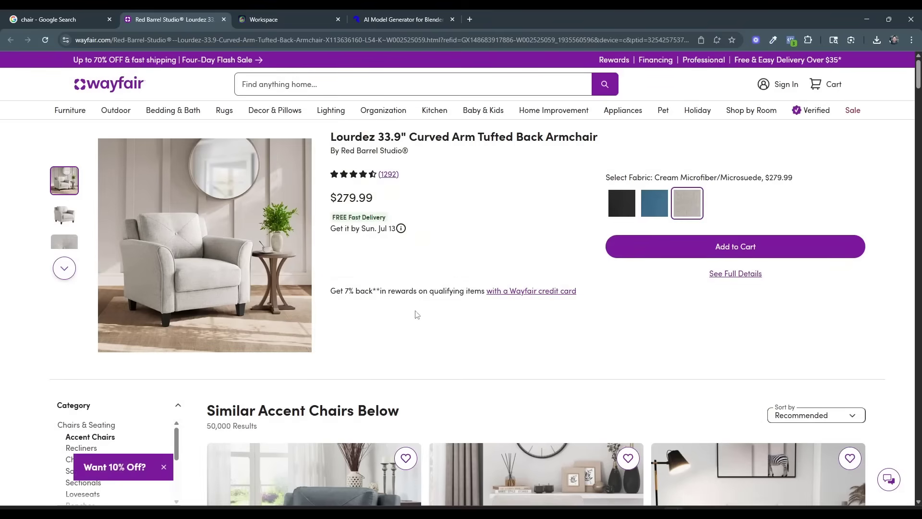
click(630, 511)
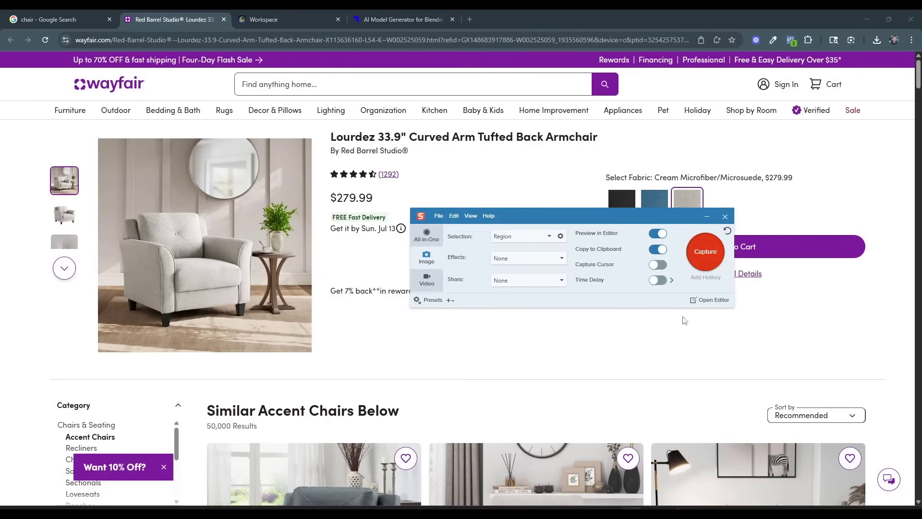
click(706, 251)
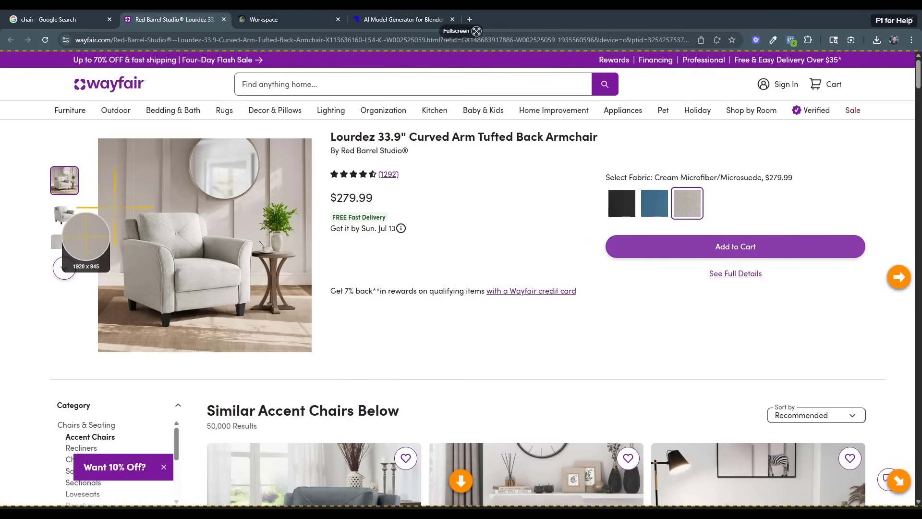
drag(114, 207, 258, 325)
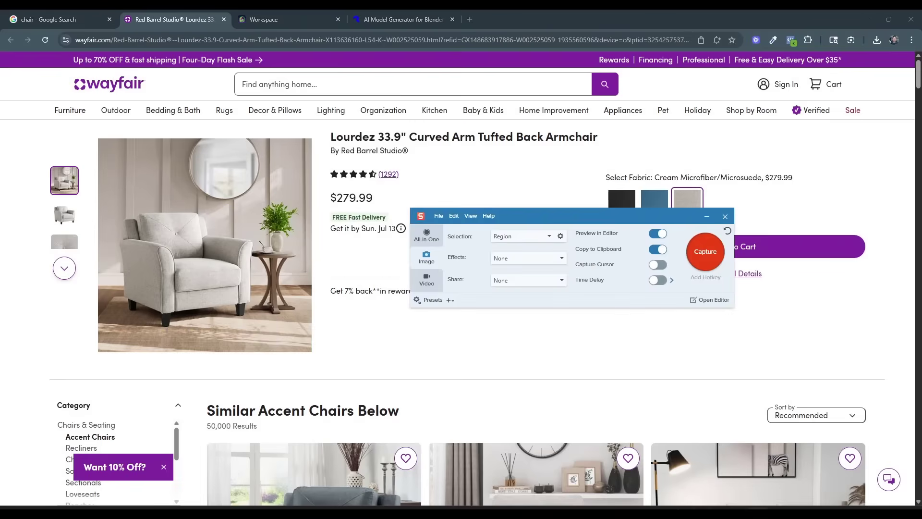
Return to the Meshy workspace, add the captured armchair image as the reference and generate the 3D model from it.
click(261, 20)
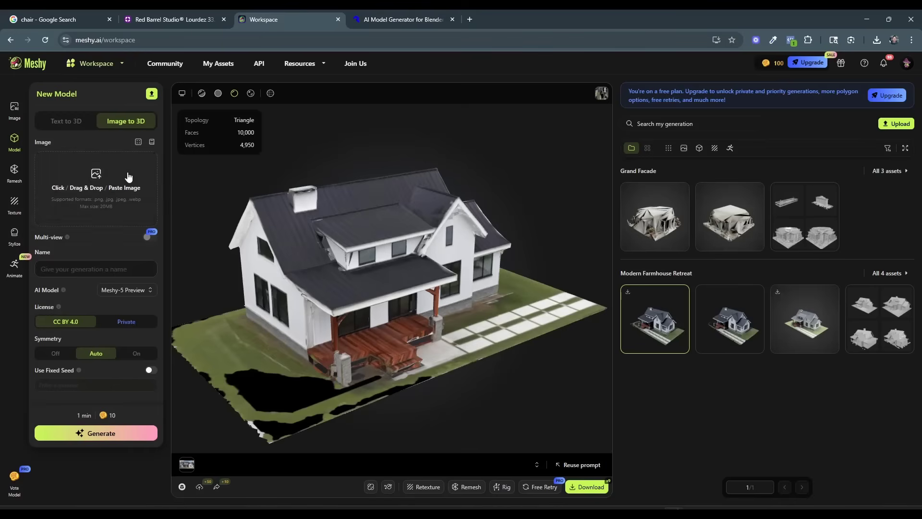
drag(1, 278, 82, 211)
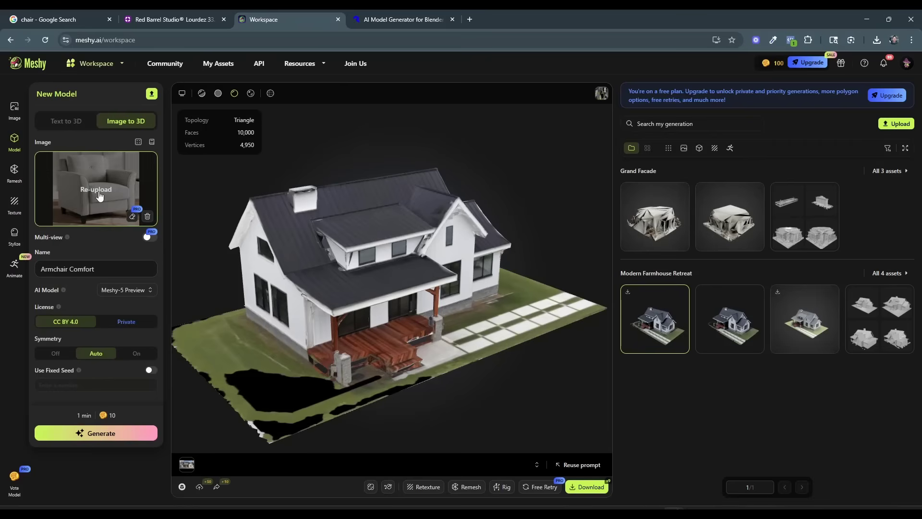
click(94, 434)
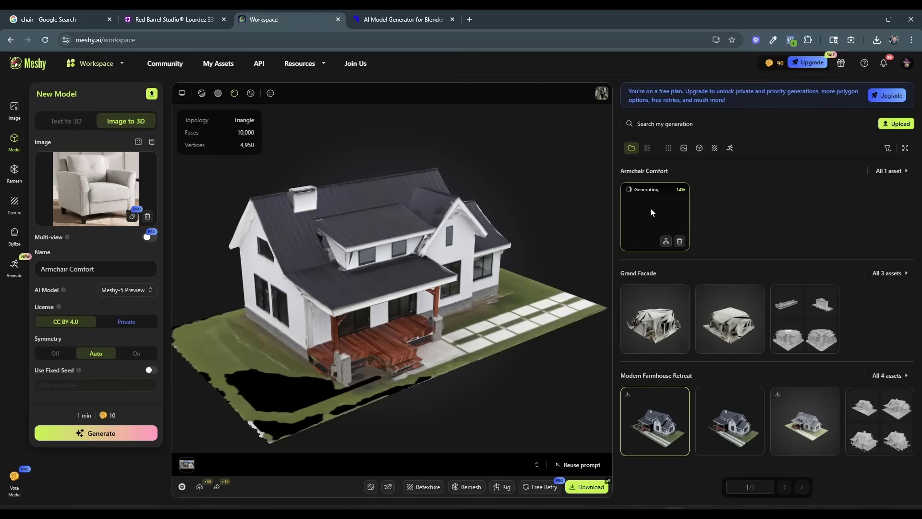
Upload the same armchair image to Polycam's AI model generator and check on the Meshy generation while it processes.
click(398, 23)
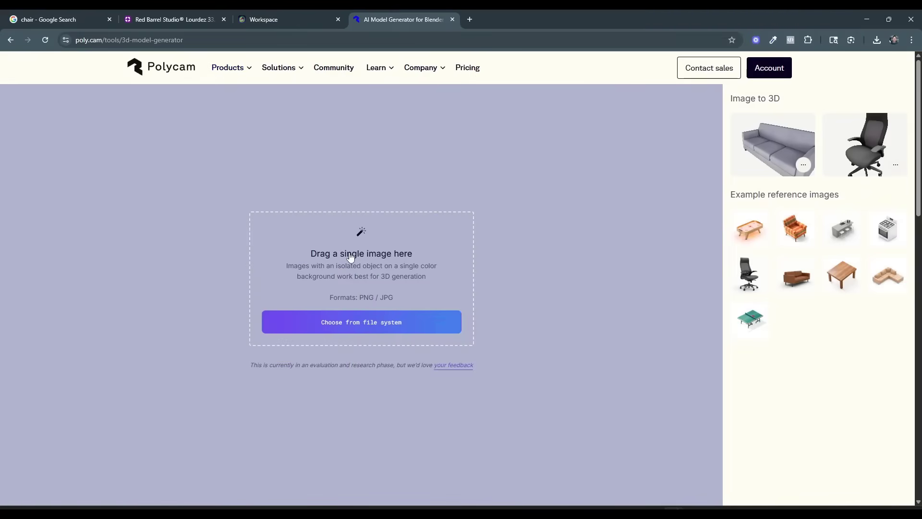
drag(313, 354, 342, 306)
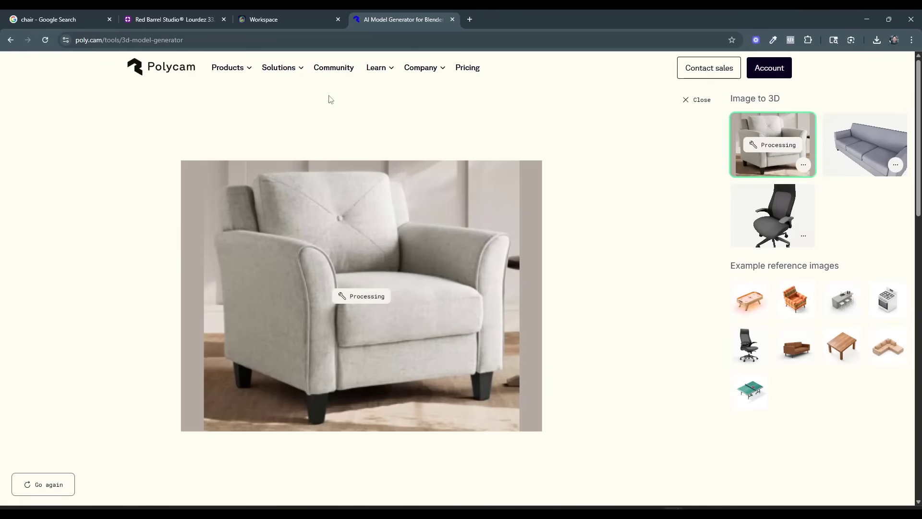
click(298, 27)
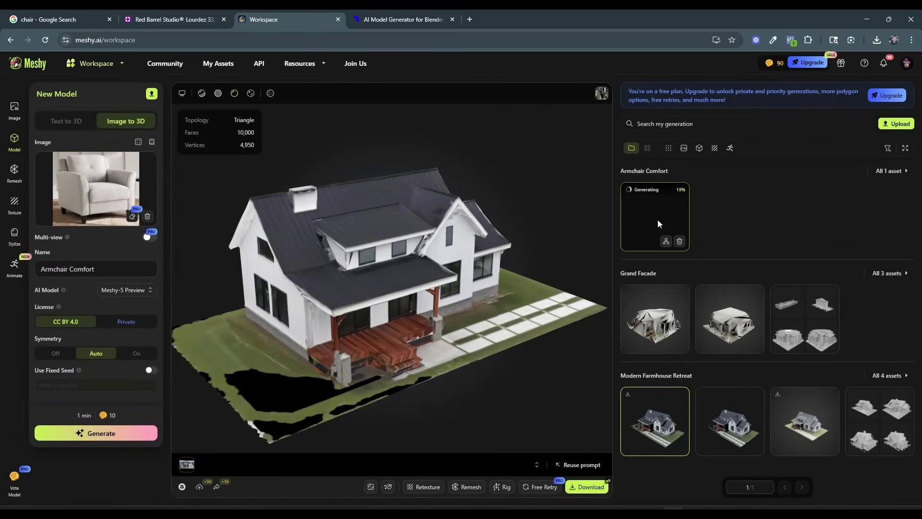
click(411, 20)
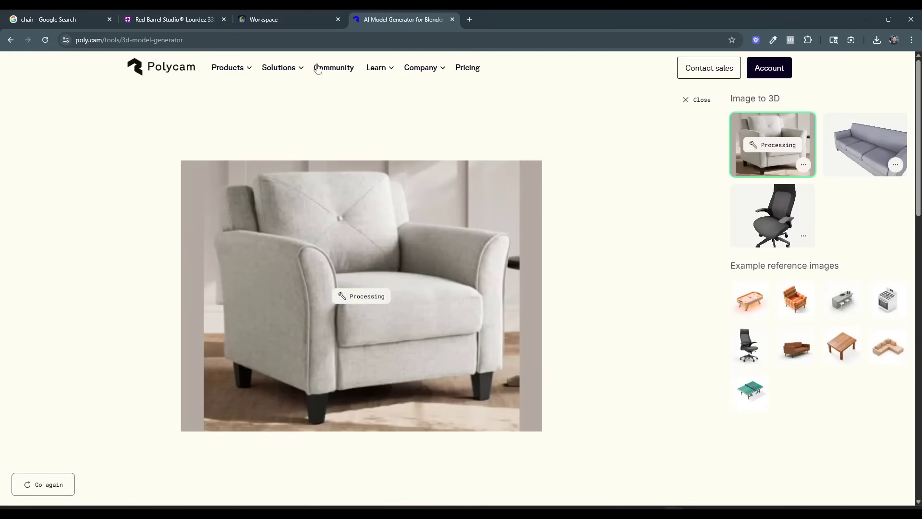
Check the Meshy generation, then inspect Polycam's generated armchair model from several angles and compare it with the Wayfair product photo.
click(291, 22)
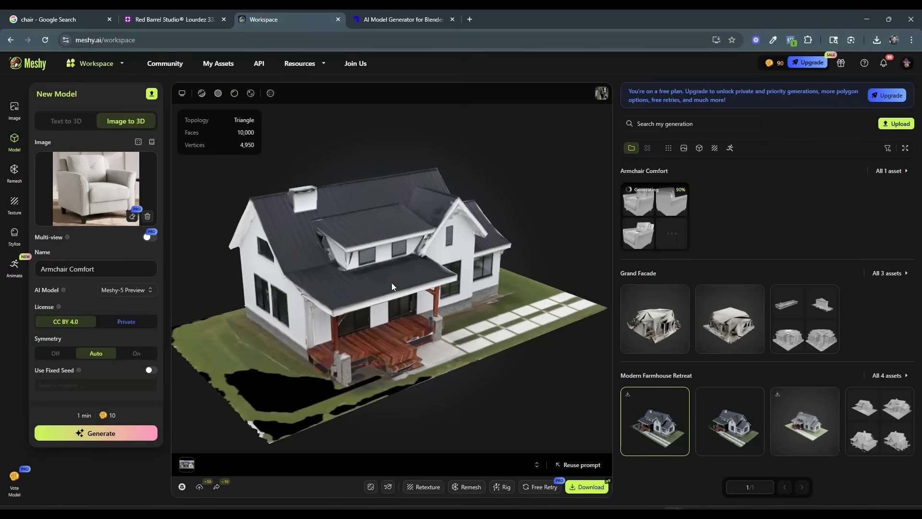
key(ctrl+Tab)
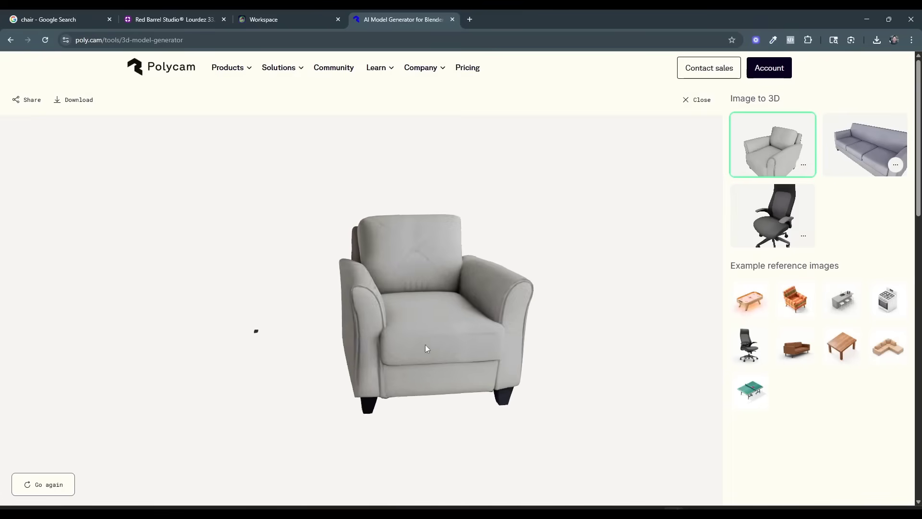
scroll(495, 343, up, 5)
scroll(476, 321, down, 3)
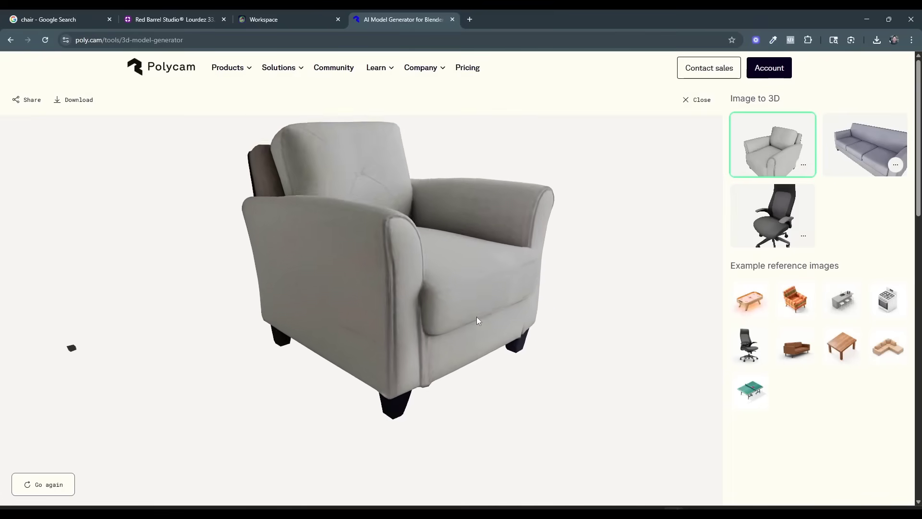
scroll(476, 317, down, 2)
drag(473, 282, 449, 282)
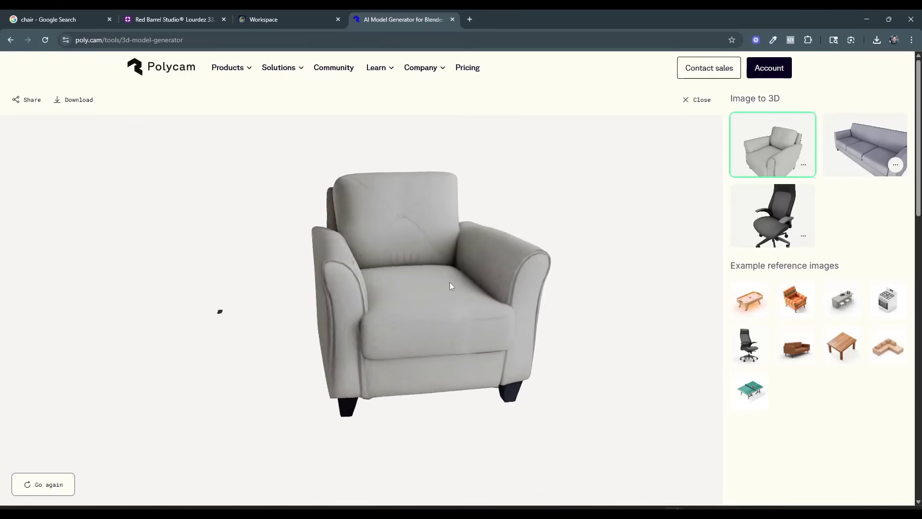
click(169, 12)
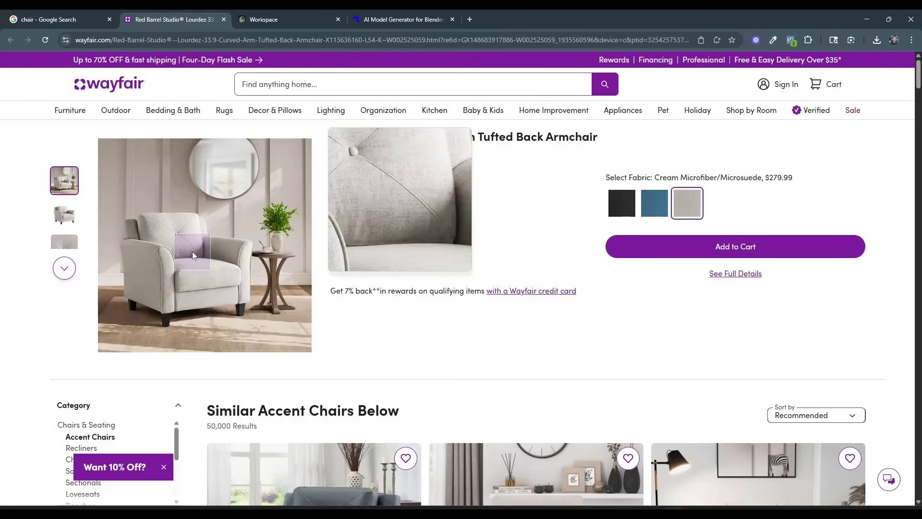
click(389, 21)
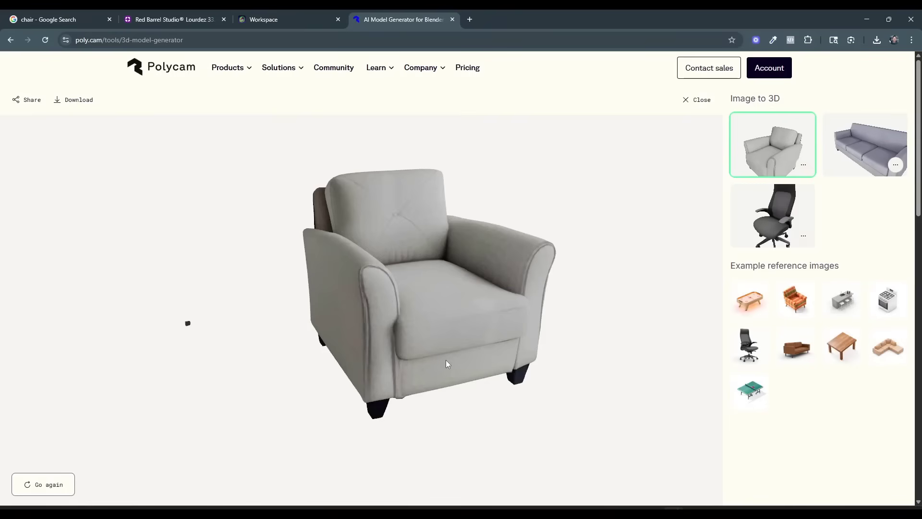
mouse_move(446, 359)
mouse_down()
mouse_move(464, 356)
mouse_move(449, 355)
mouse_up()
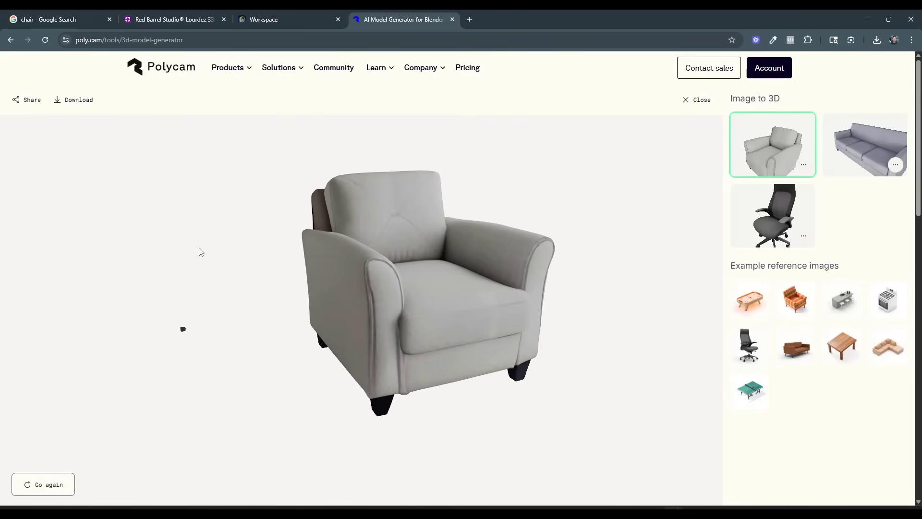
Export the generated armchair from Polycam as a DAE mesh.
click(79, 100)
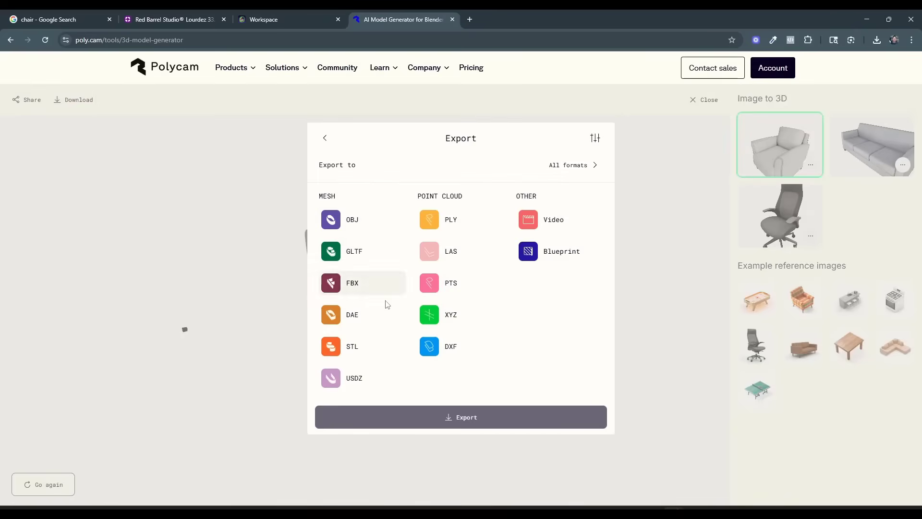
click(380, 314)
click(464, 423)
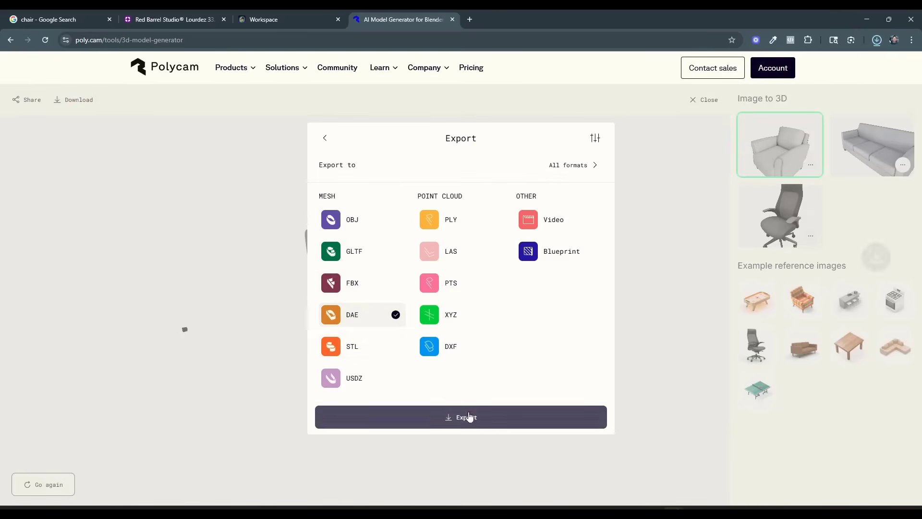
In the Meshy workspace, choose the first Armchair Comfort draft and generate it with Max target polycount and texture.
click(292, 22)
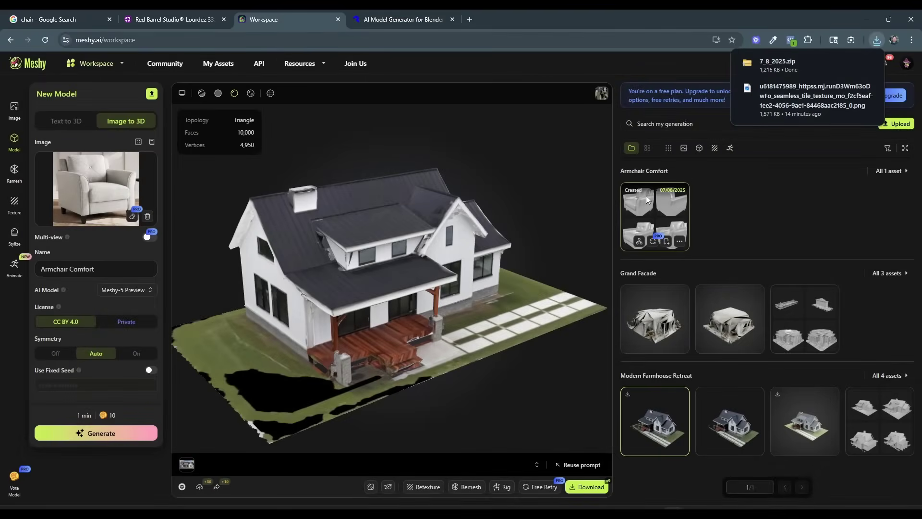
click(646, 199)
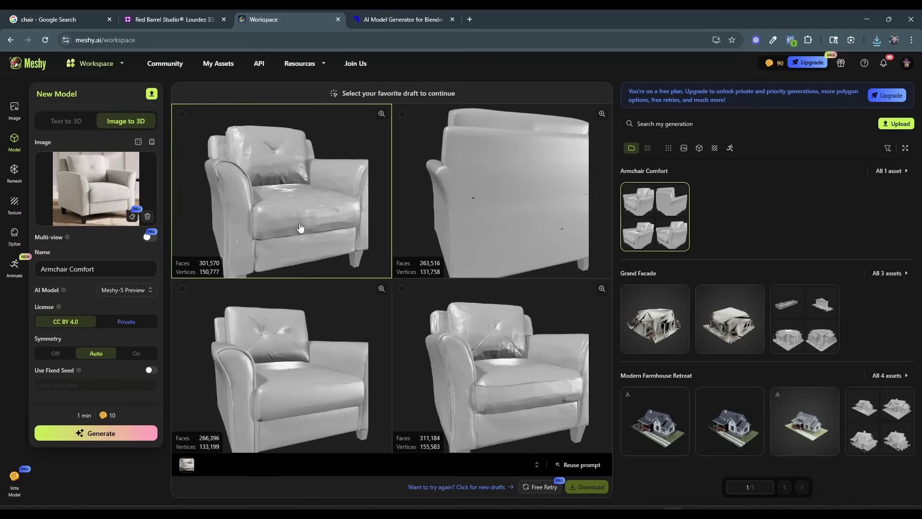
click(300, 227)
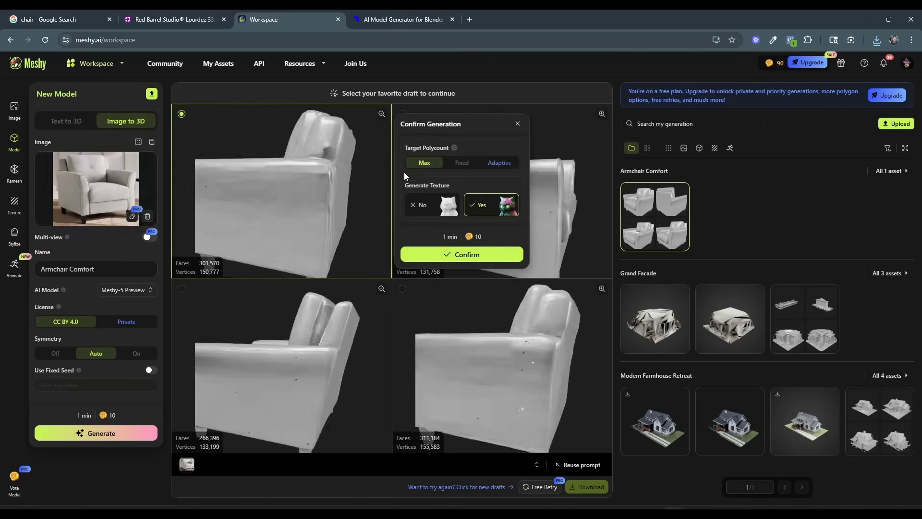
click(464, 254)
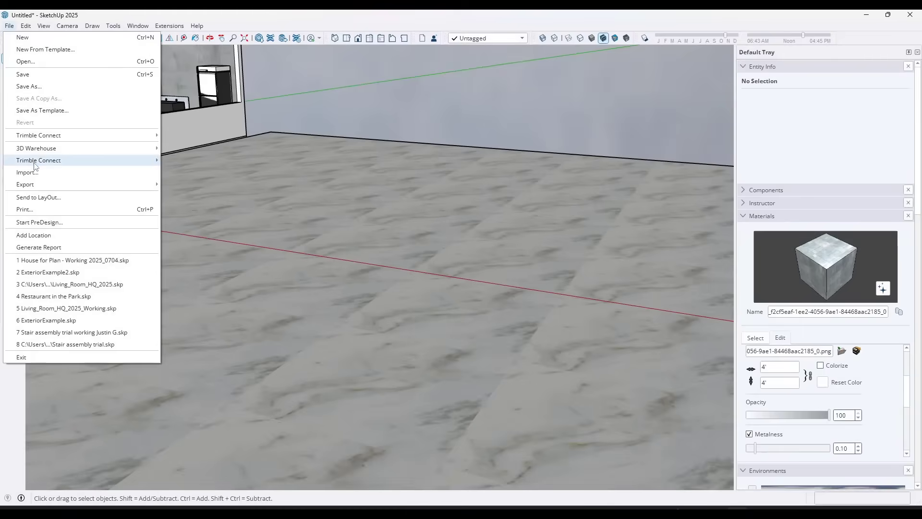
Switch to SketchUp, import the DAE file from the 7_8_2025 downloads folder and place the armchair on the floor outside the shop.
click(144, 163)
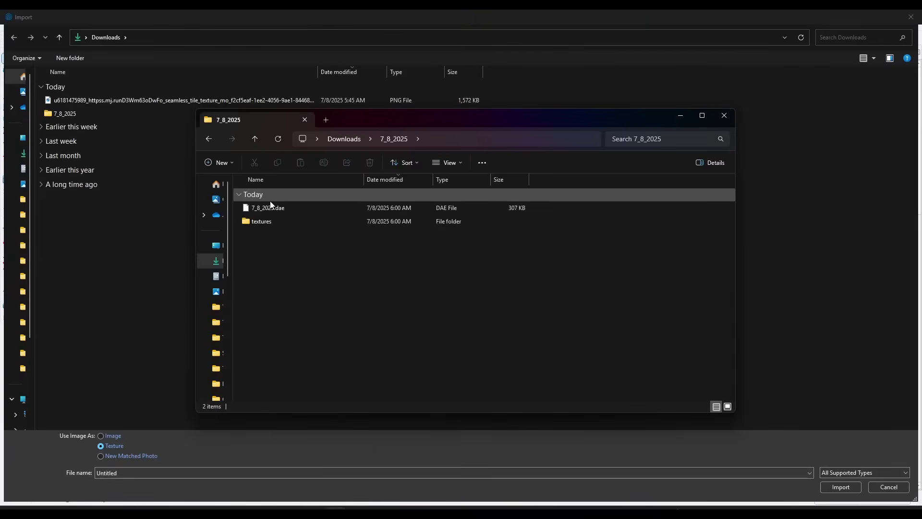
drag(344, 117, 0, 154)
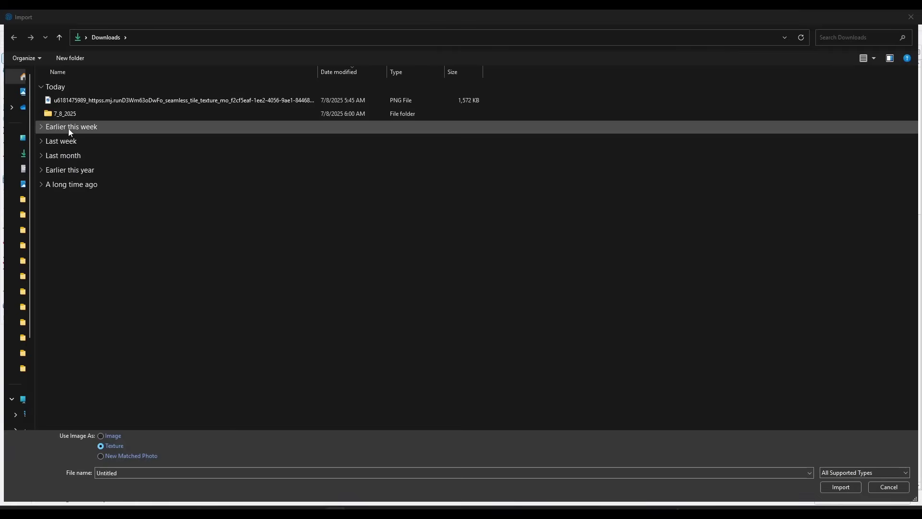
click(64, 116)
double_click(64, 115)
double_click(81, 100)
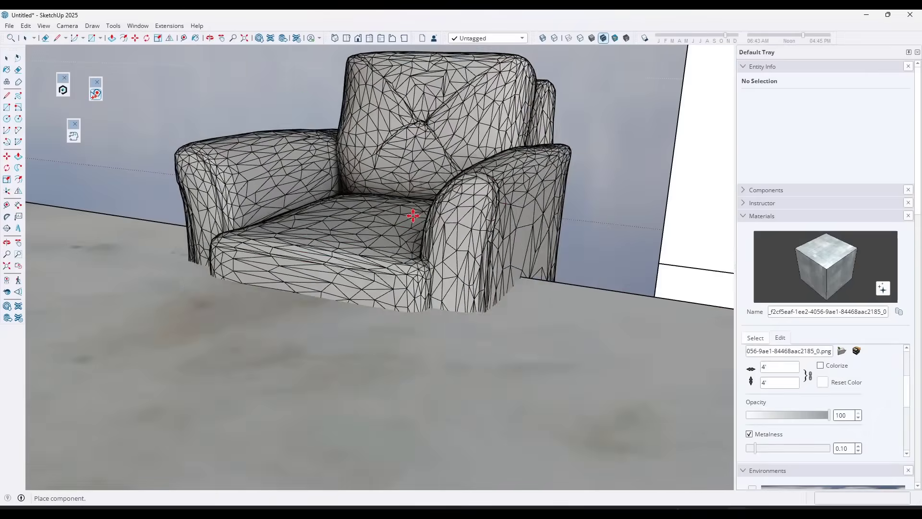
scroll(413, 216, down, 10)
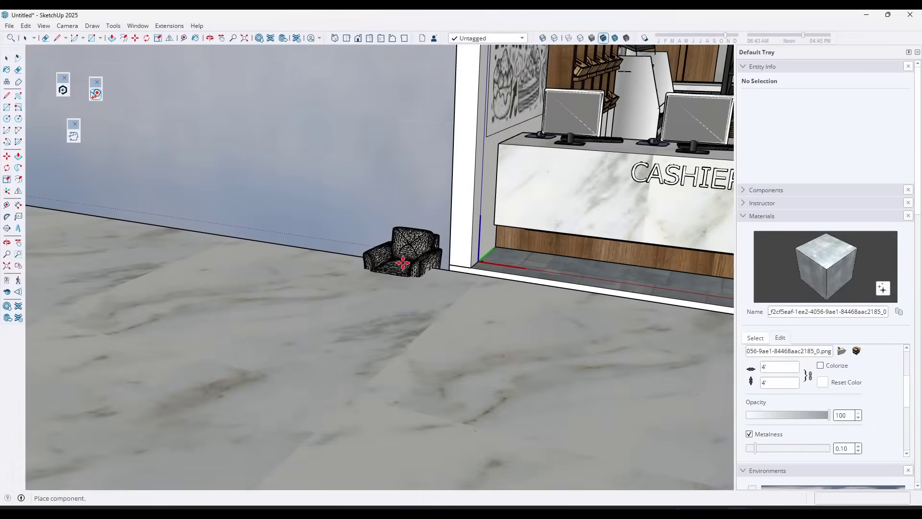
scroll(385, 259, down, 6)
click(632, 311)
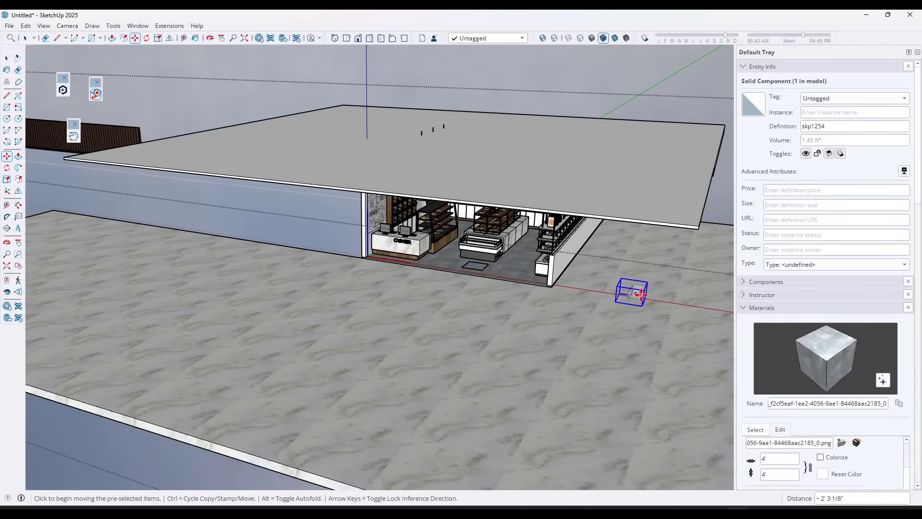
Reposition the imported armchair on the marble floor, moving it by its front leg.
scroll(635, 294, up, 10)
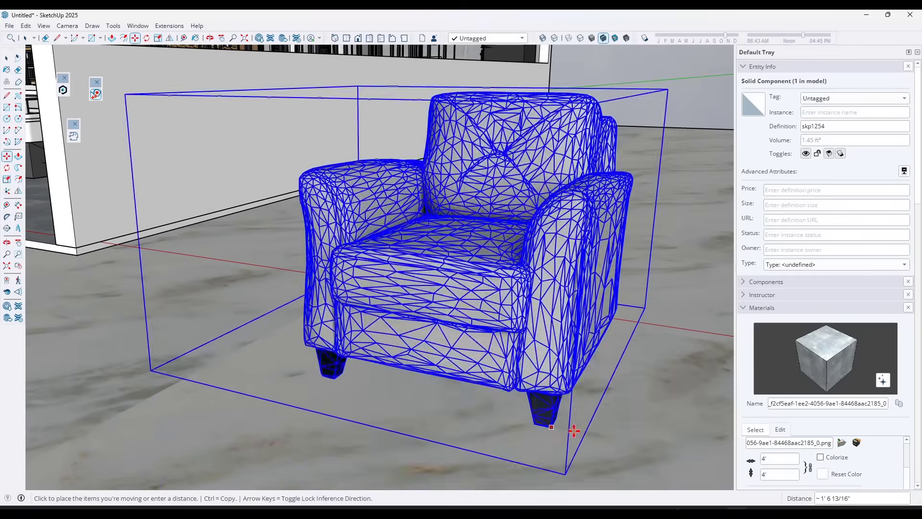
click(564, 431)
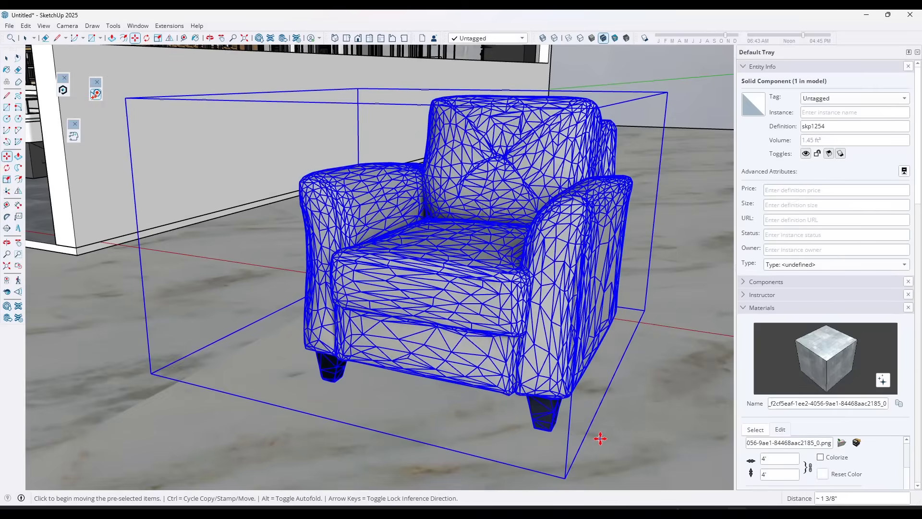
click(549, 432)
click(562, 454)
scroll(576, 432, down, 2)
shift+middle_drag(518, 444, 459, 285)
key(space)
Soften the armchair's edges with Soften coplanar enabled and the angle between normals set to about 100.7 degrees.
click(743, 308)
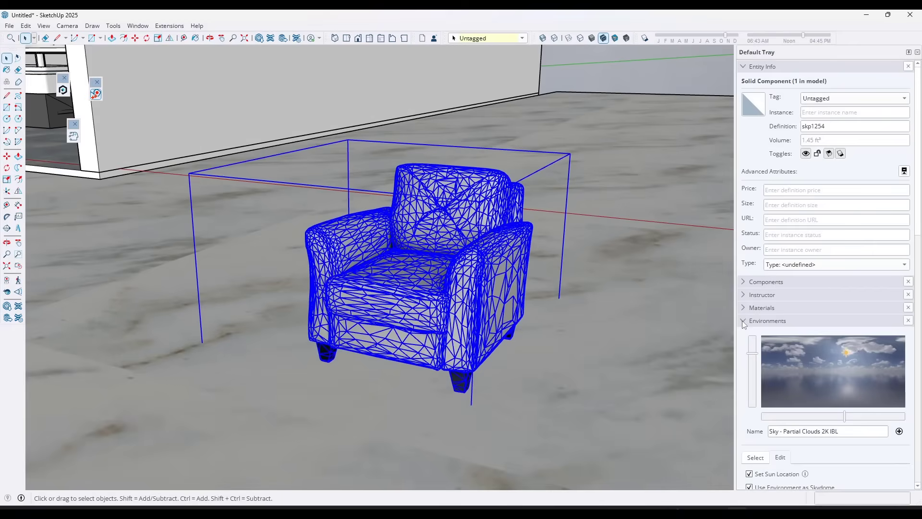
click(741, 321)
click(743, 398)
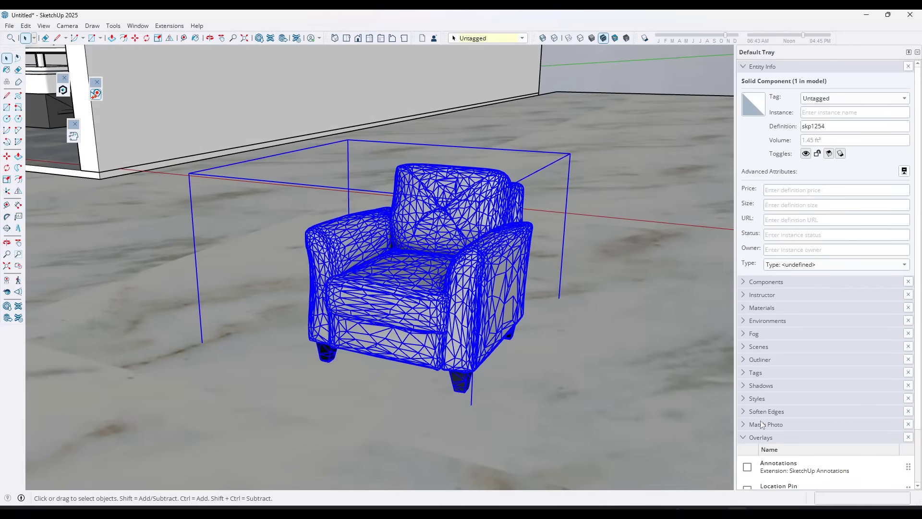
scroll(743, 396, down, 2)
click(742, 383)
scroll(744, 395, down, 3)
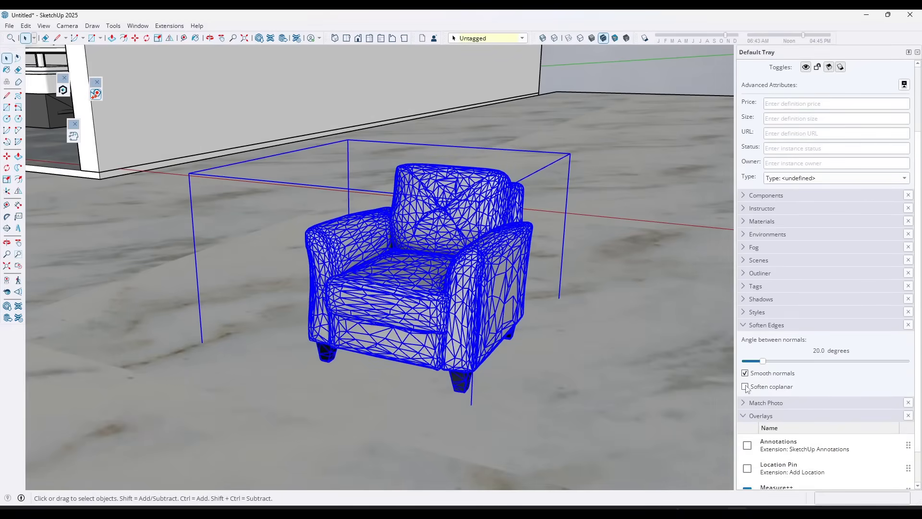
click(746, 387)
scroll(471, 250, up, 4)
middle_drag(377, 258, 647, 296)
drag(762, 361, 766, 362)
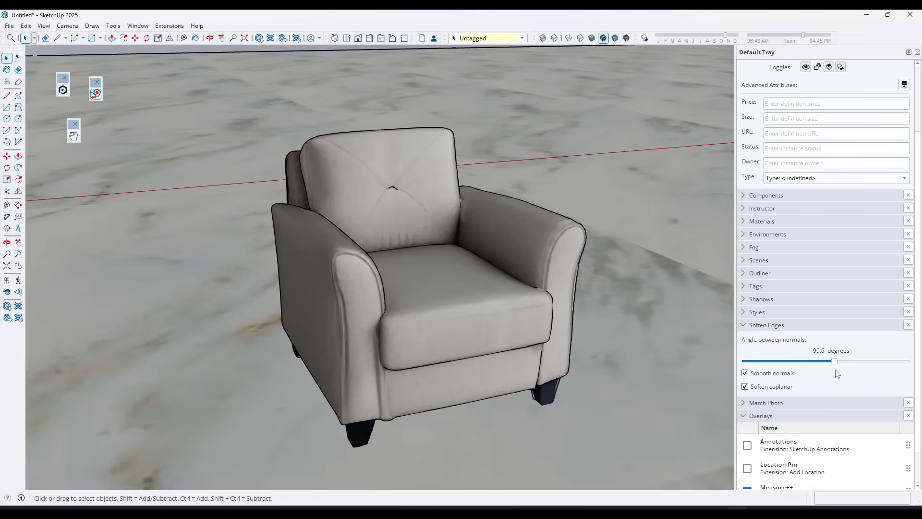
Examine the softened armchair's texture, edges and legs up close and from a distance beside the shop.
mouse_move(493, 303)
middle_down()
mouse_move(434, 296)
mouse_move(555, 288)
mouse_move(429, 274)
mouse_move(617, 274)
mouse_move(350, 261)
mouse_move(483, 294)
mouse_move(471, 284)
mouse_move(451, 294)
mouse_move(498, 311)
middle_up()
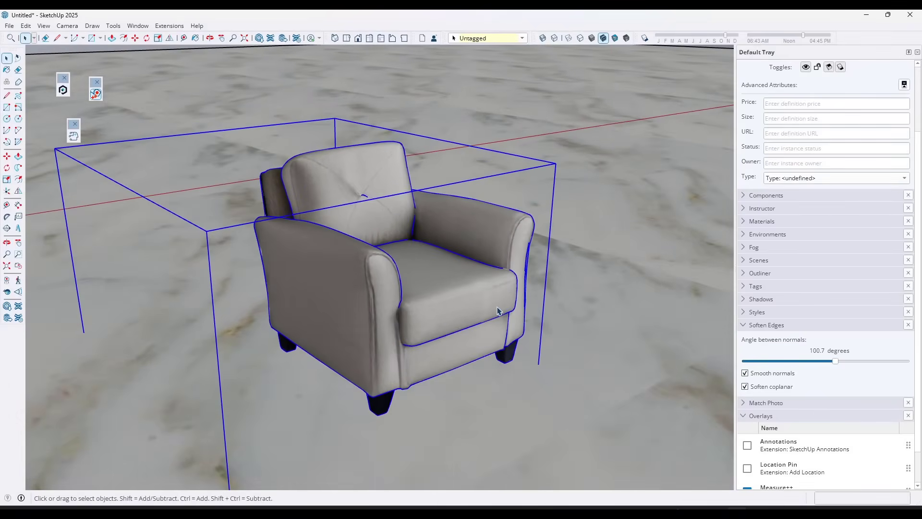
middle_drag(433, 270, 634, 313)
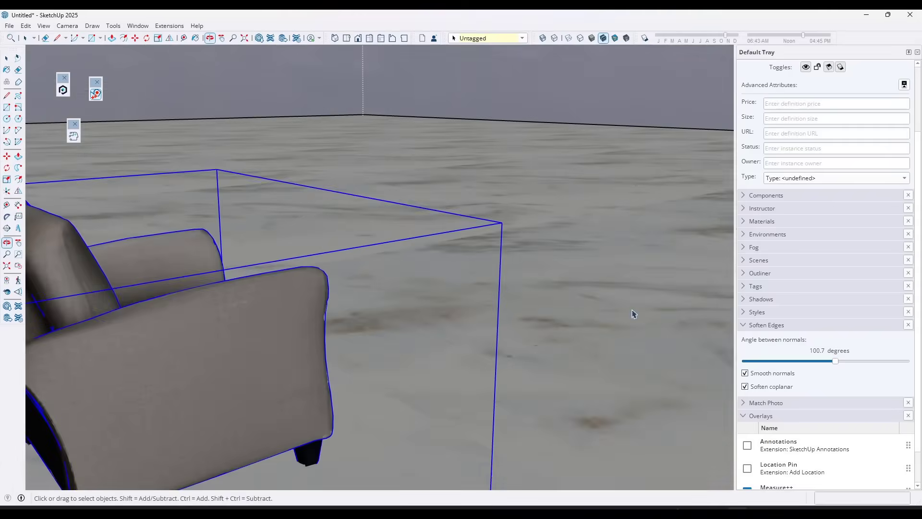
middle_drag(211, 310, 144, 250)
scroll(185, 243, down, 6)
scroll(345, 278, up, 3)
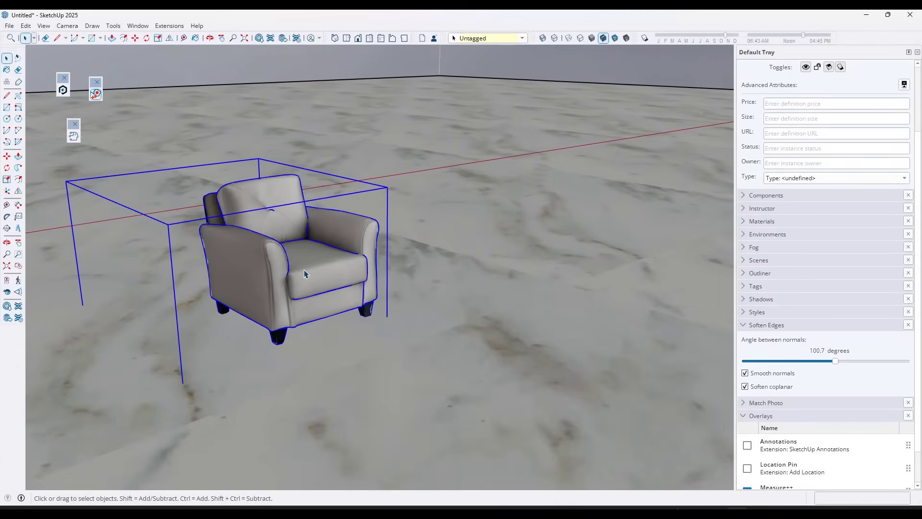
middle_drag(307, 273, 313, 298)
scroll(294, 287, up, 3)
scroll(277, 298, up, 2)
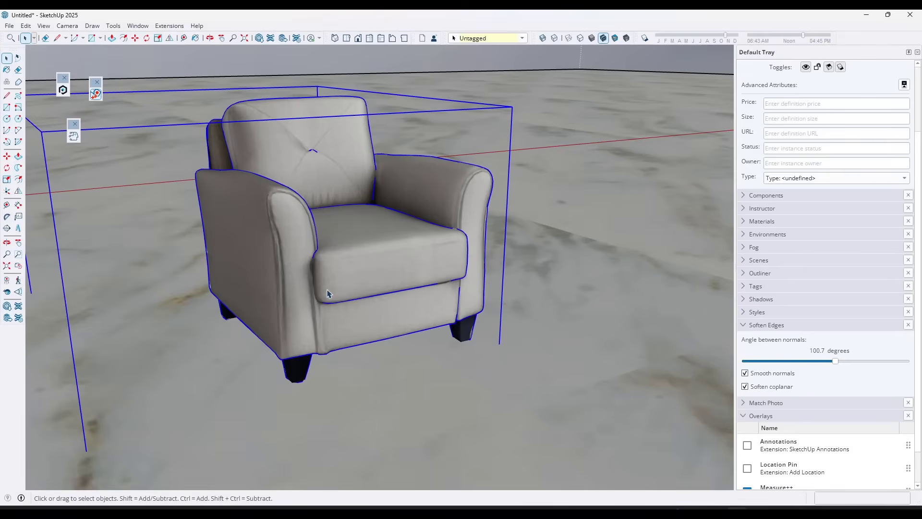
middle_drag(393, 272, 422, 290)
scroll(464, 289, down, 6)
scroll(348, 268, down, 3)
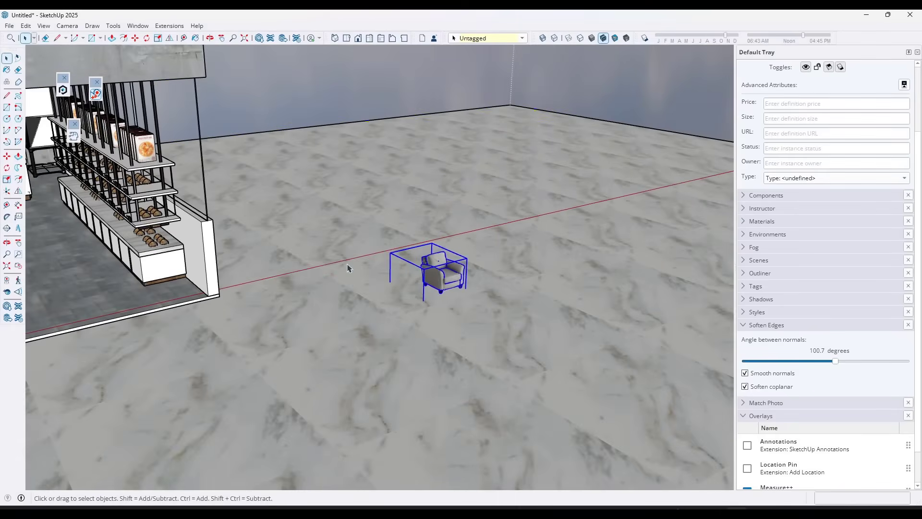
scroll(442, 278, up, 8)
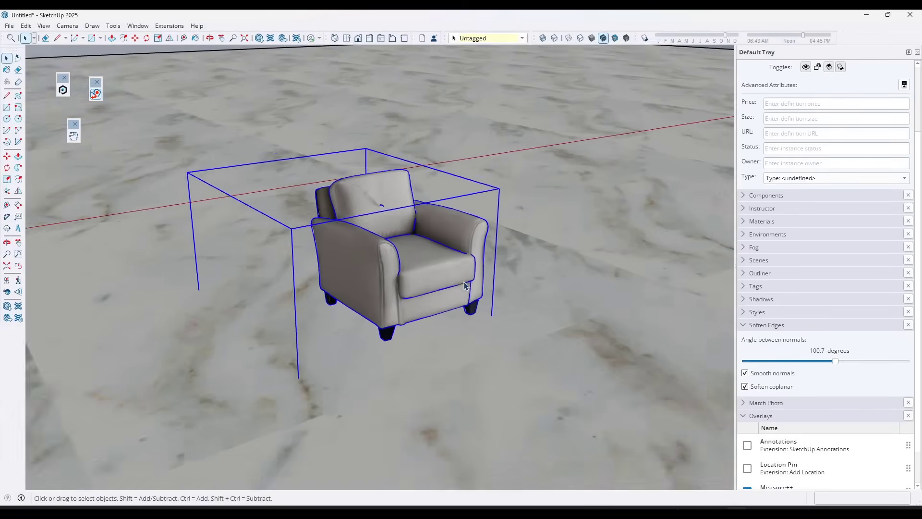
middle_drag(444, 276, 415, 262)
scroll(417, 261, up, 5)
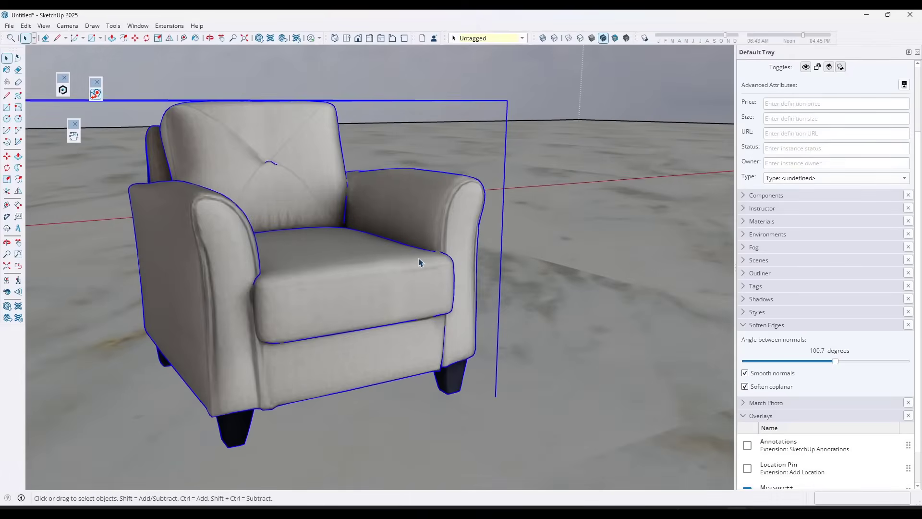
scroll(416, 262, down, 2)
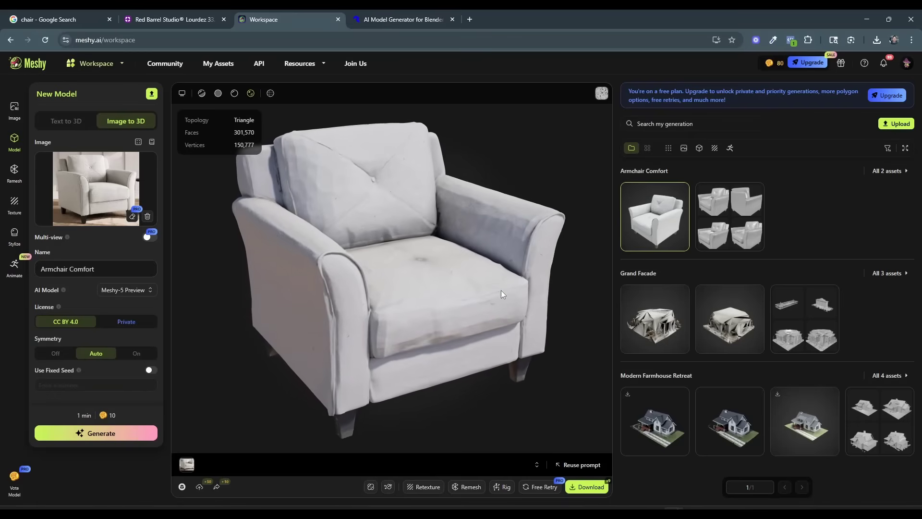
Switch to Meshy, show the wireframe on the textured armchair and examine its mesh density up close.
mouse_move(505, 276)
mouse_down()
mouse_move(507, 252)
mouse_move(503, 292)
mouse_up()
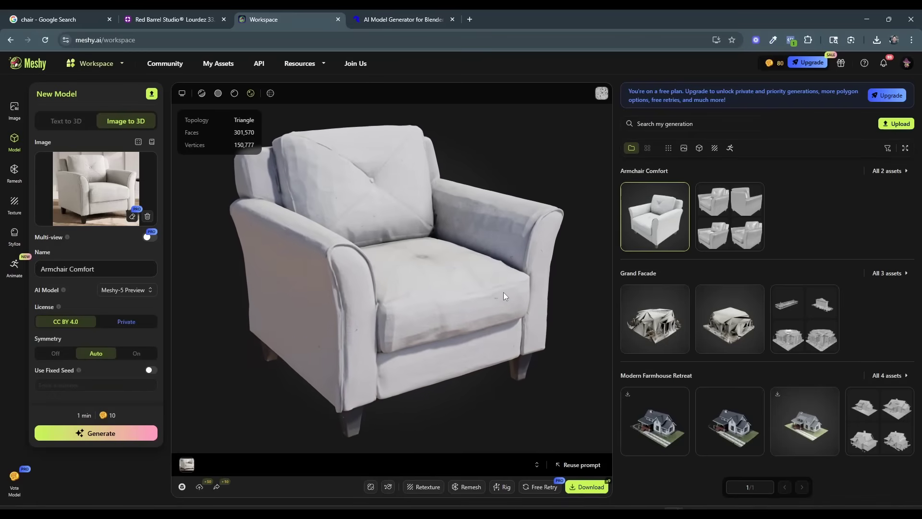
click(270, 93)
scroll(429, 279, up, 3)
scroll(429, 288, up, 5)
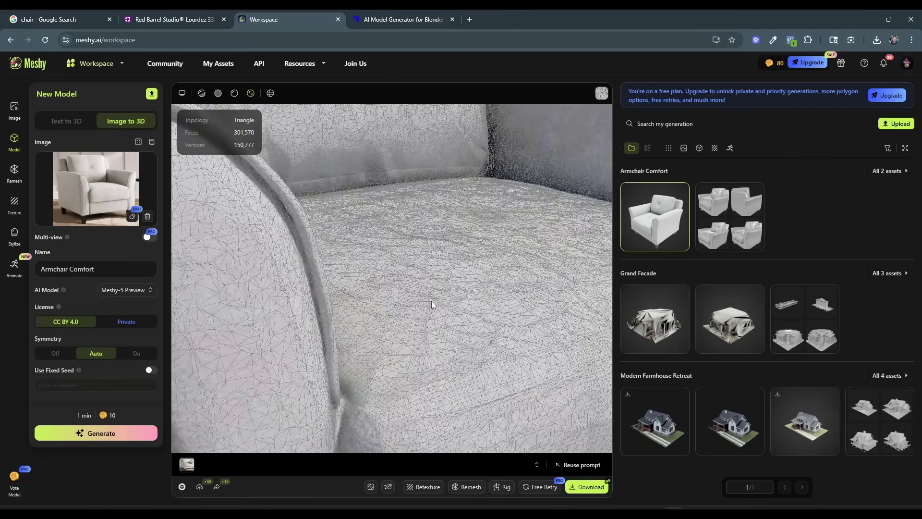
scroll(432, 283, down, 8)
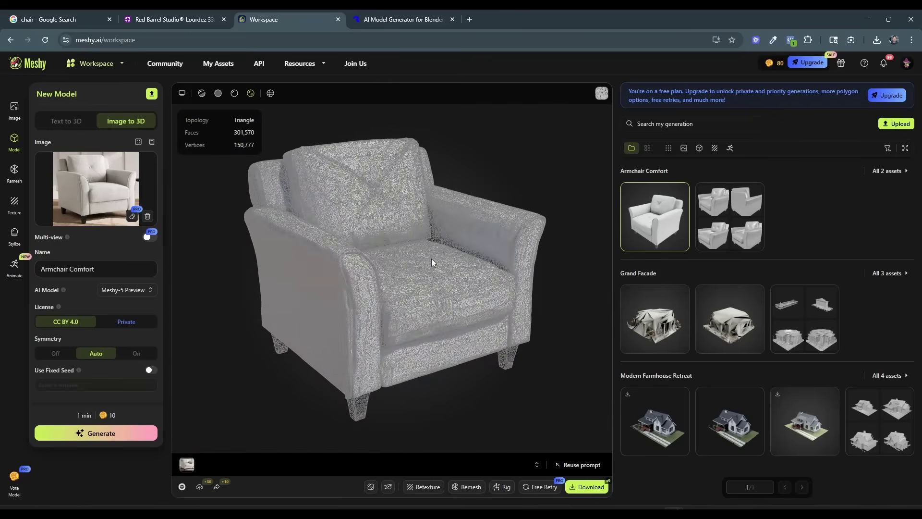
Remesh the armchair with a fixed target polycount of 10K and quad topology.
drag(432, 260, 425, 300)
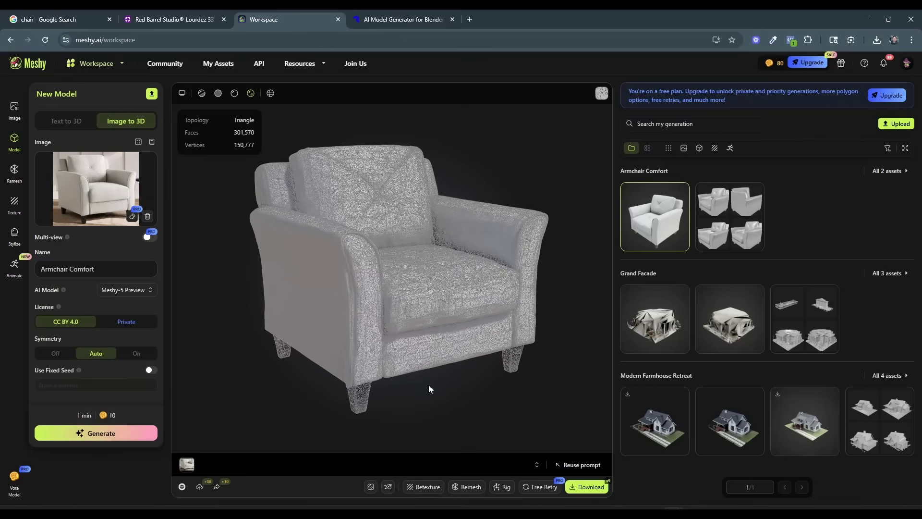
click(466, 487)
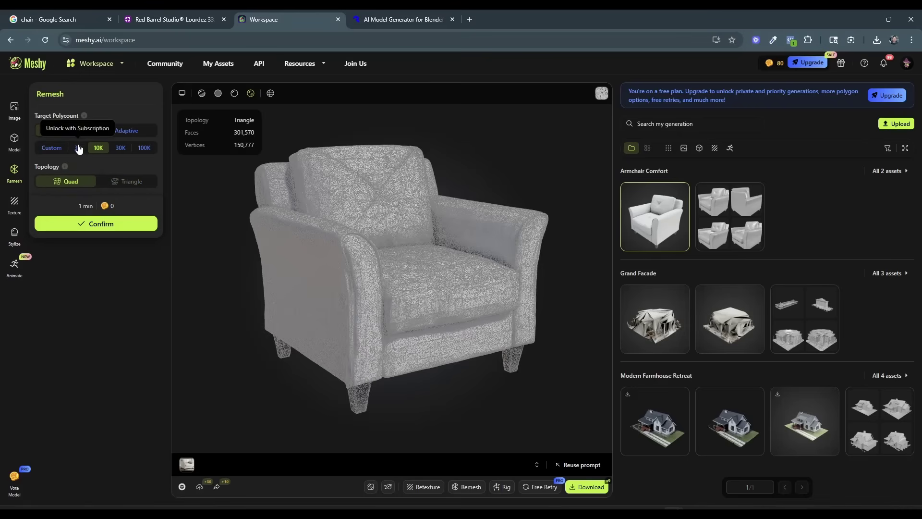
scroll(474, 263, up, 2)
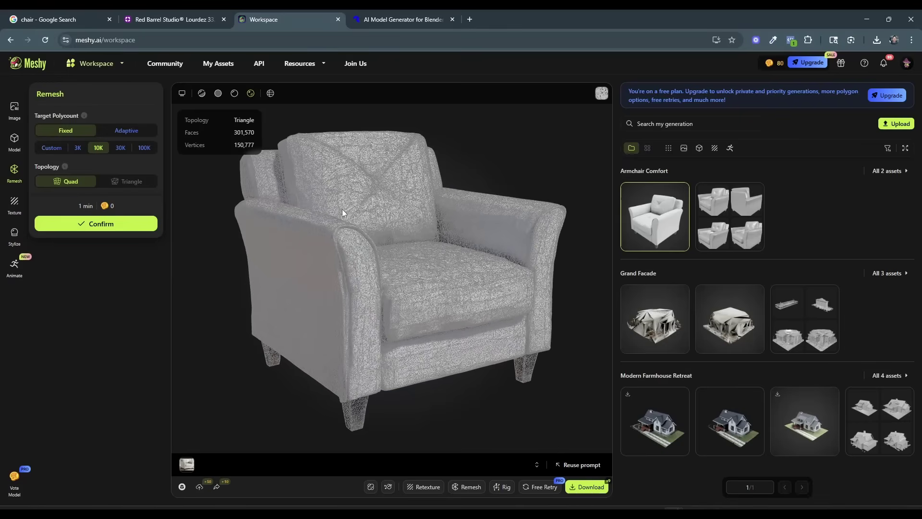
click(104, 226)
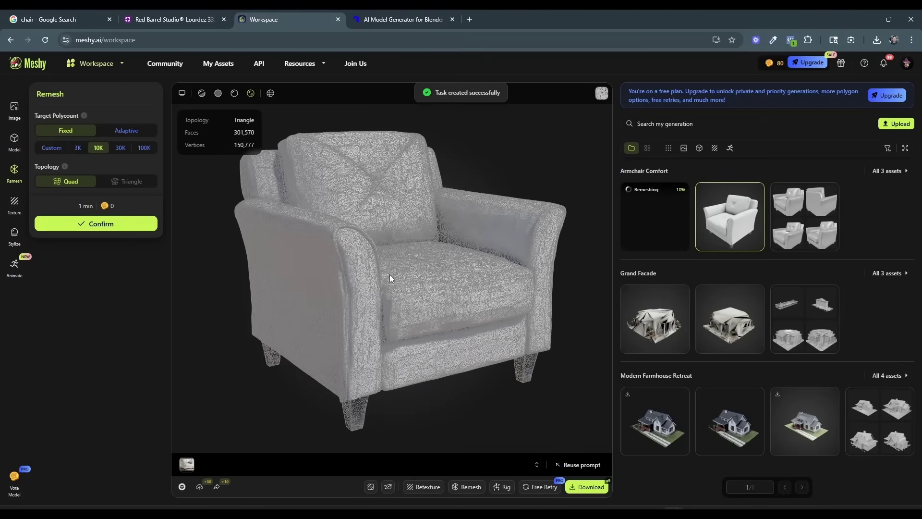
Inspect the armchair's dense wireframe, then examine the shape and texture of the remeshed quad version from several angles.
drag(394, 273, 446, 272)
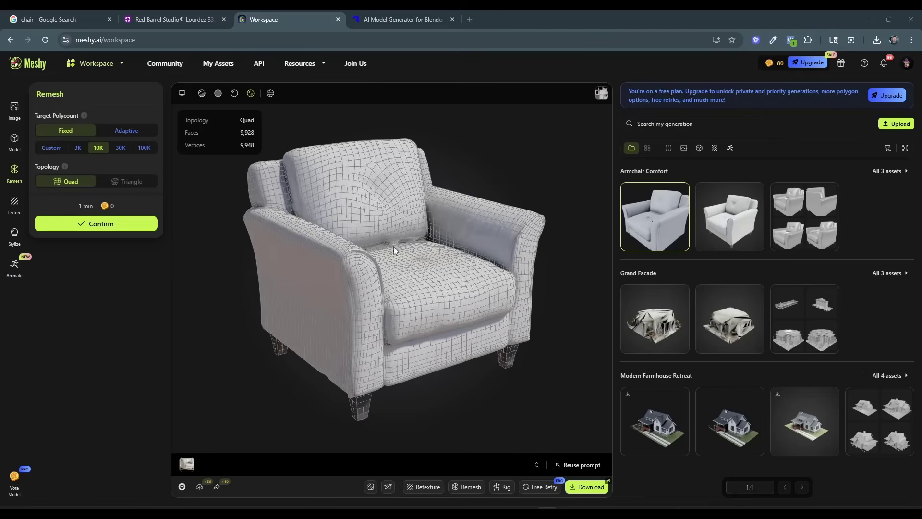
drag(394, 246, 425, 246)
scroll(414, 260, up, 4)
scroll(413, 261, down, 2)
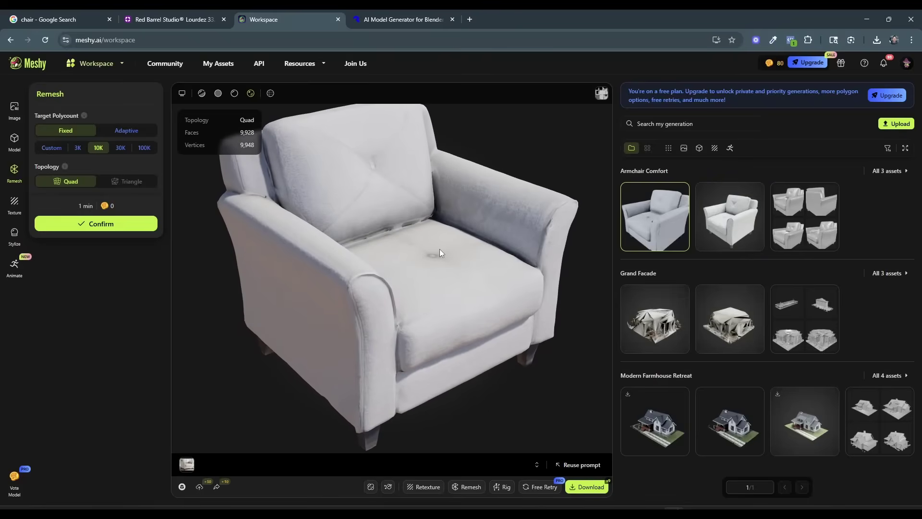
drag(443, 246, 465, 261)
scroll(449, 239, down, 3)
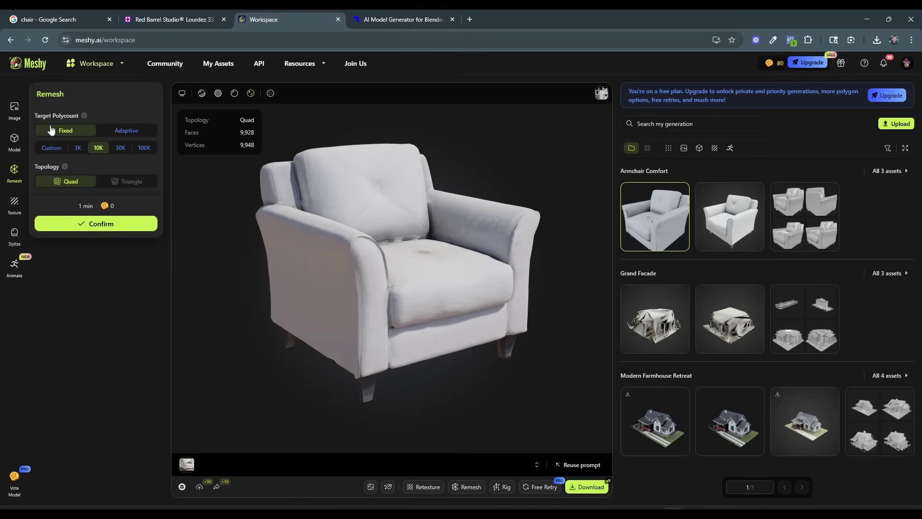
Review the image-to-3D generation settings, then open the retexture options for the remeshed armchair.
click(15, 109)
click(14, 139)
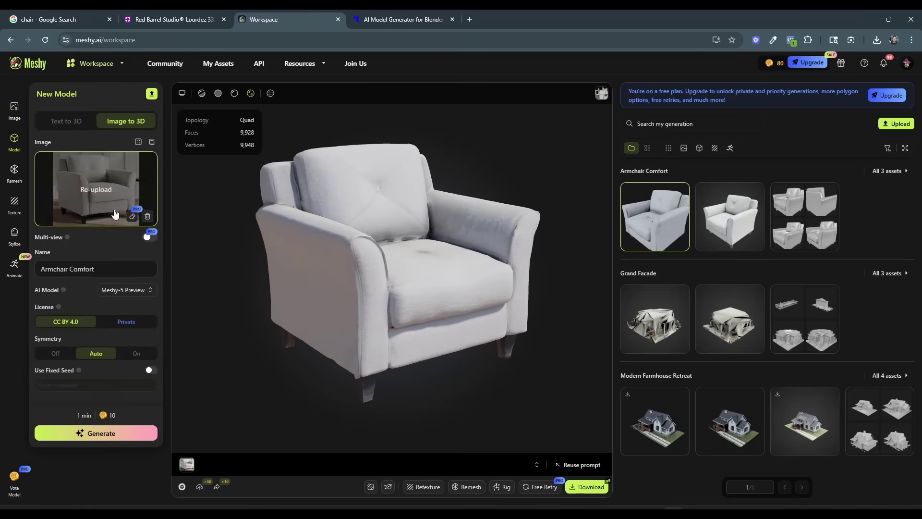
mouse_move(437, 286)
mouse_down()
mouse_move(432, 278)
mouse_move(438, 293)
mouse_up()
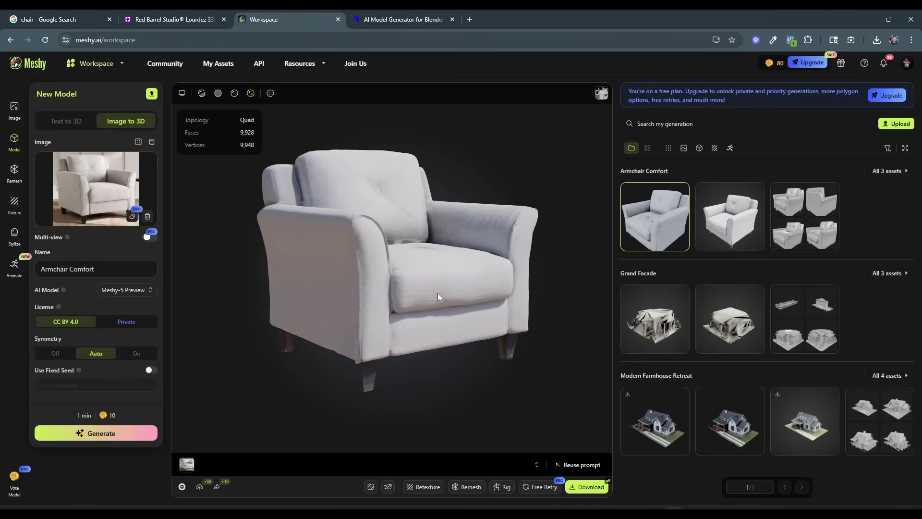
click(427, 489)
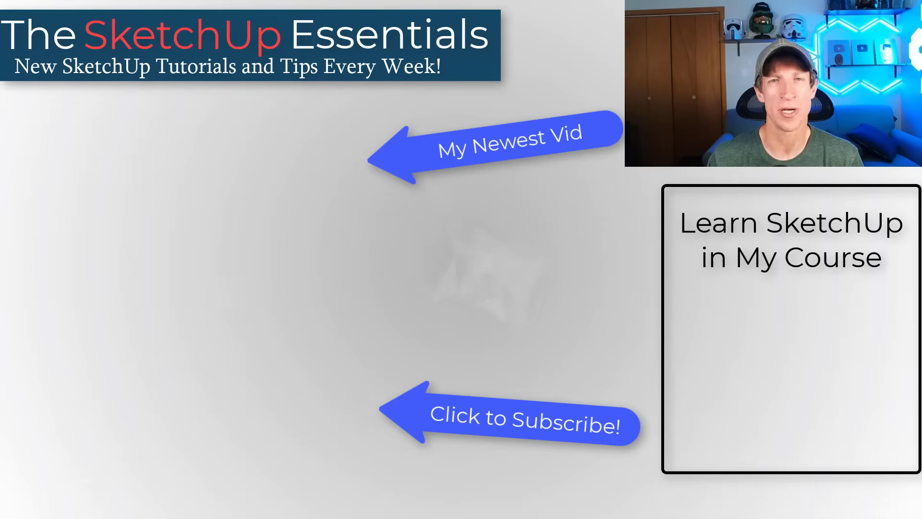